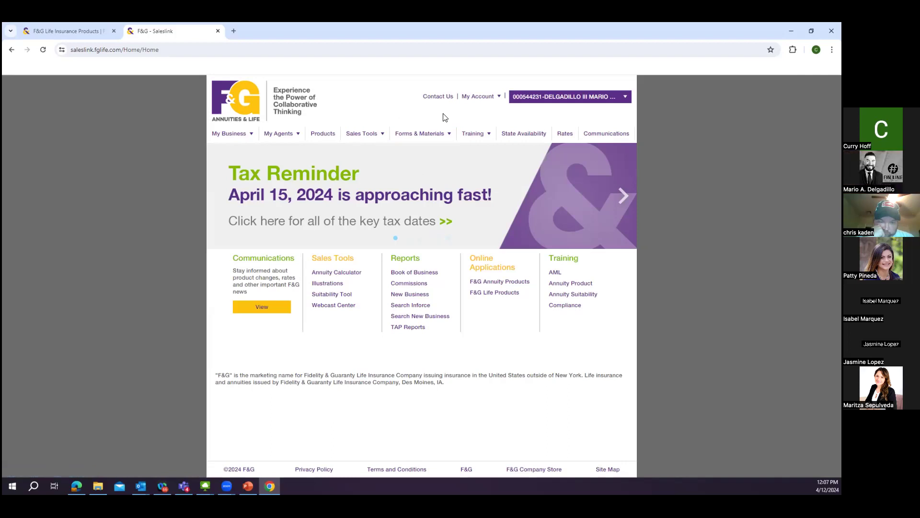
Step: Open the Subscriptions page of the agent account
click(472, 97)
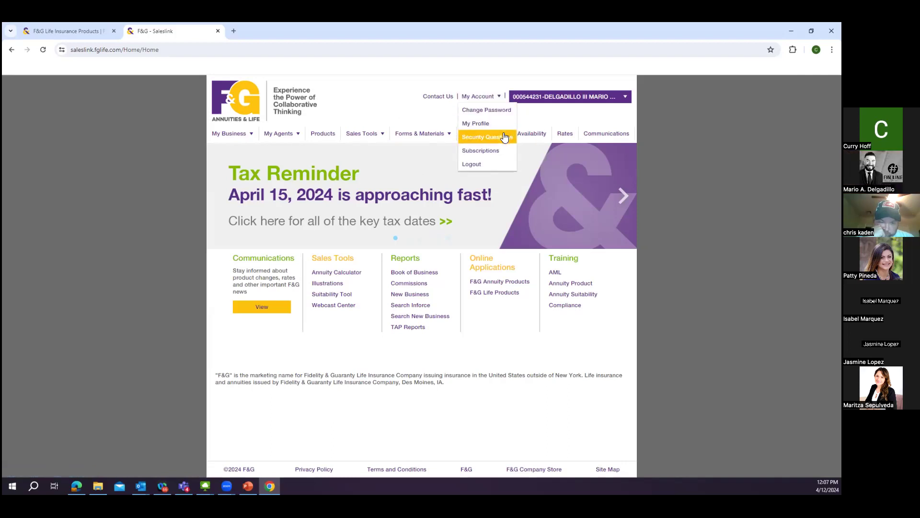
mouse_move(497, 123)
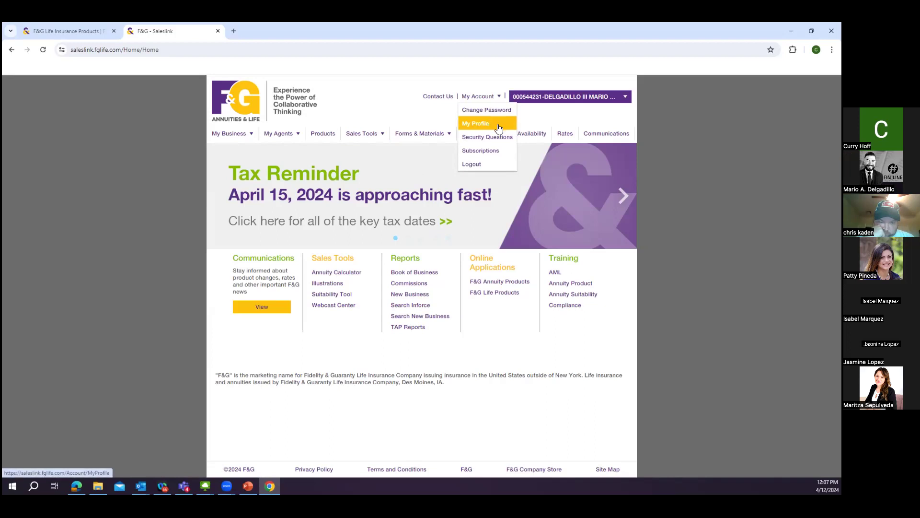
click(495, 155)
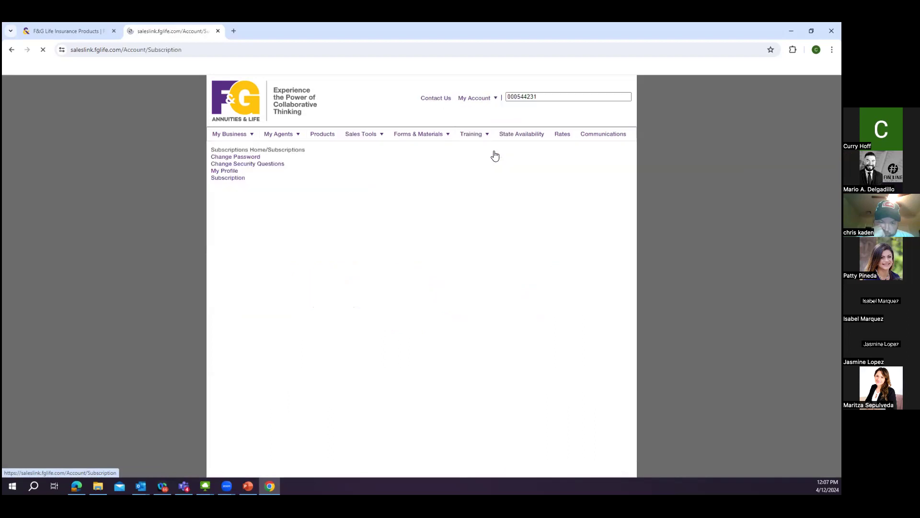
Step: Examine the default recipients and the available commission, contract status and new business report subscriptions
scroll(554, 266, down, 4)
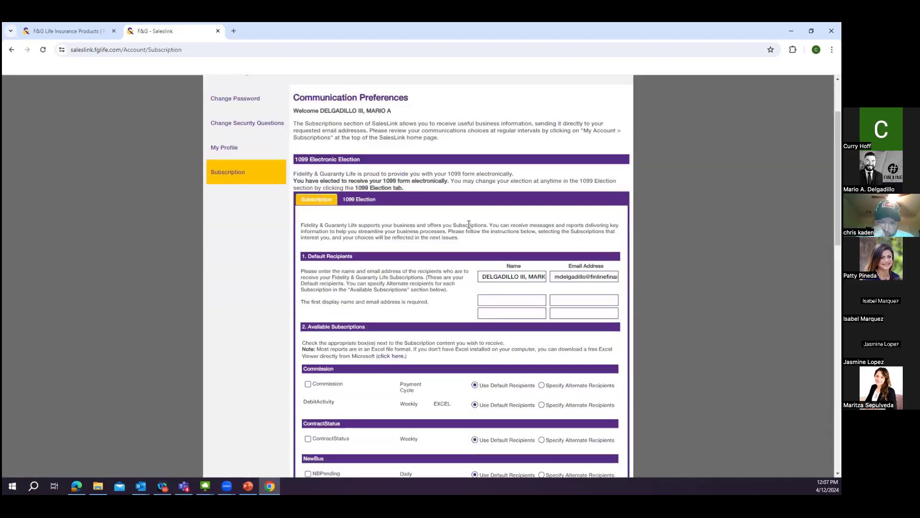
scroll(374, 234, down, 1)
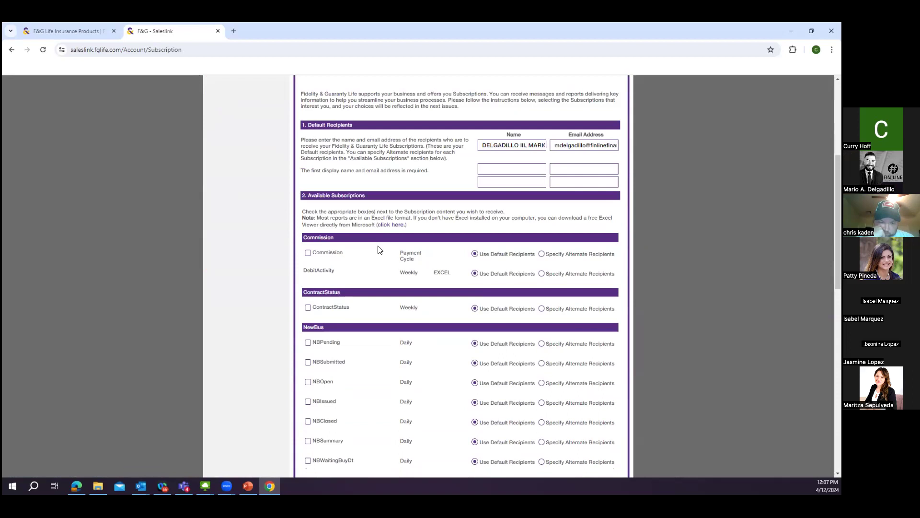
scroll(379, 249, down, 1)
scroll(367, 269, down, 2)
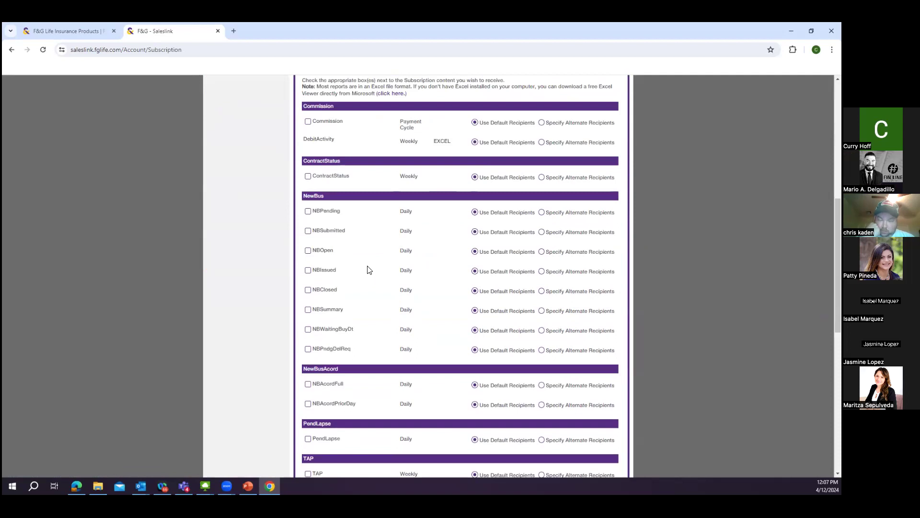
scroll(369, 270, up, 2)
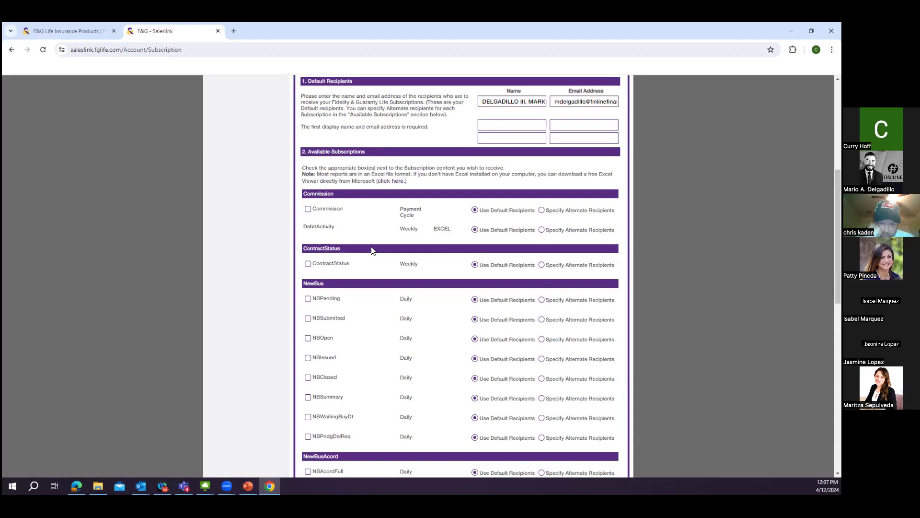
scroll(343, 236, up, 5)
scroll(464, 147, down, 3)
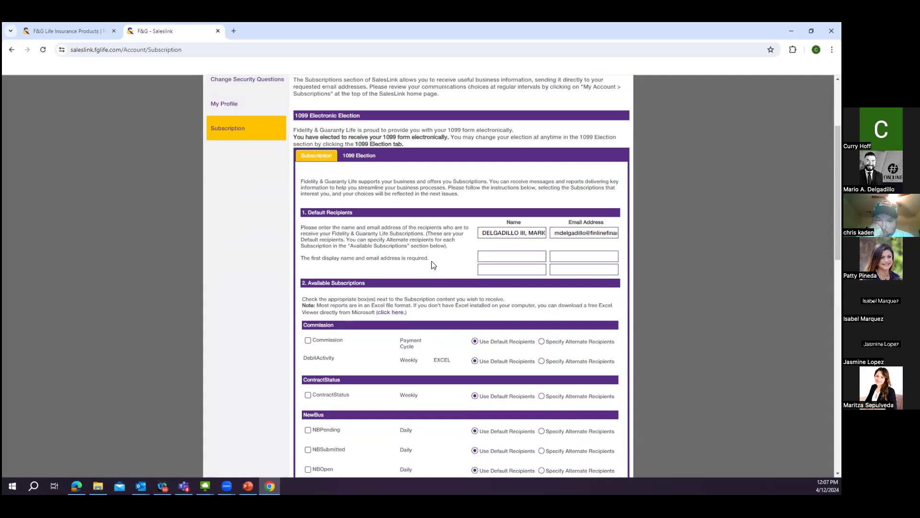
scroll(435, 201, up, 2)
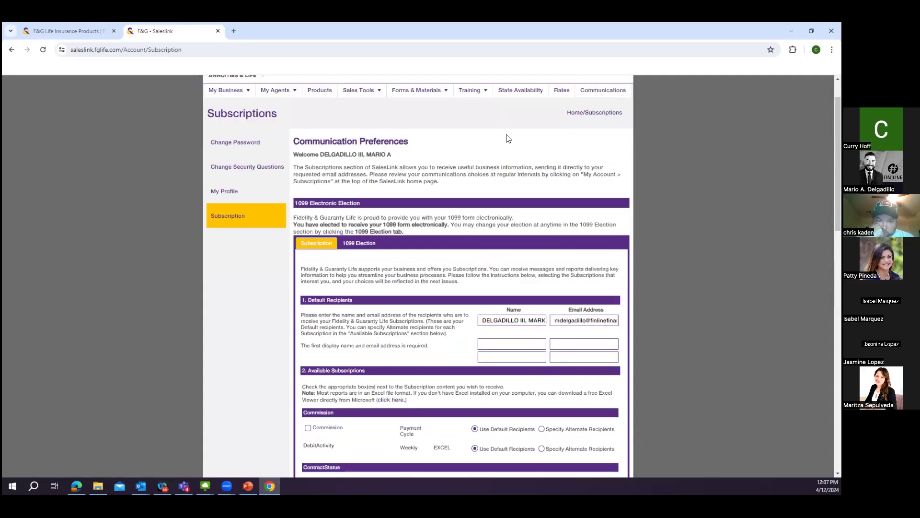
scroll(527, 135, up, 1)
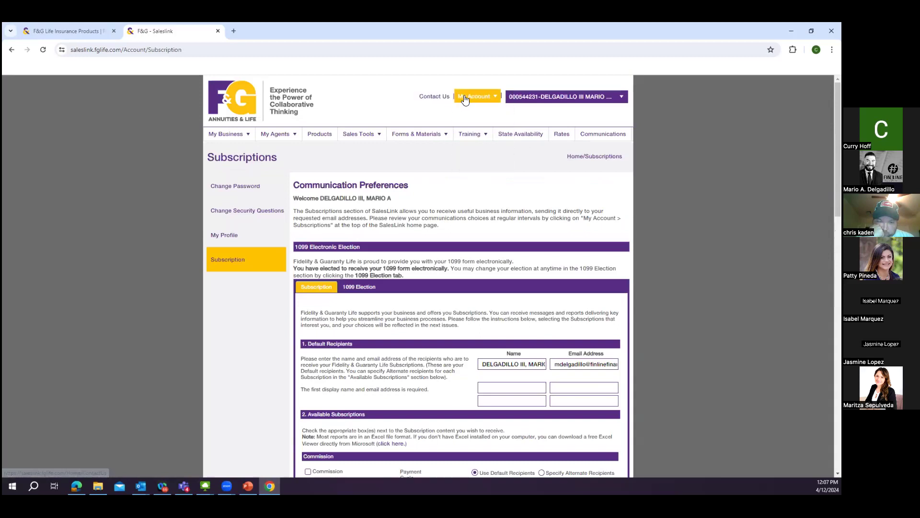
Step: Return to the home page, go to Online Applications and launch F&G Life Products for the preselected agent
click(235, 99)
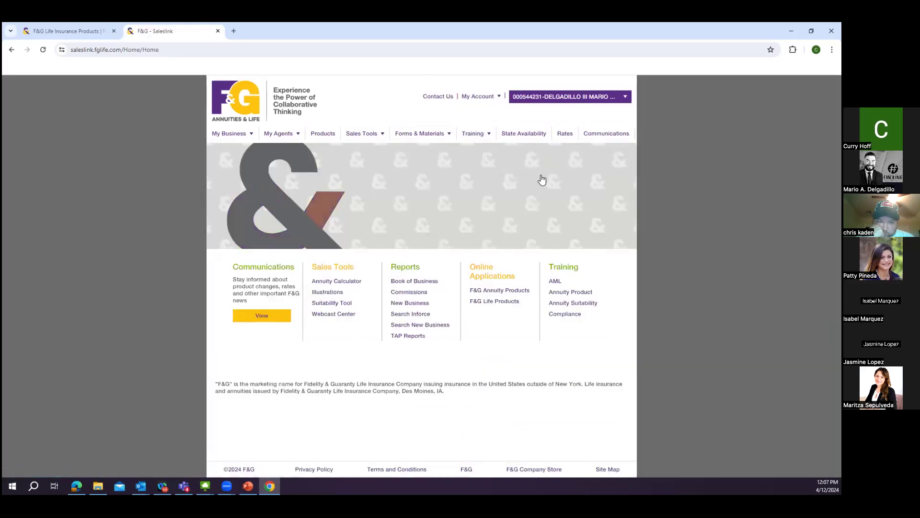
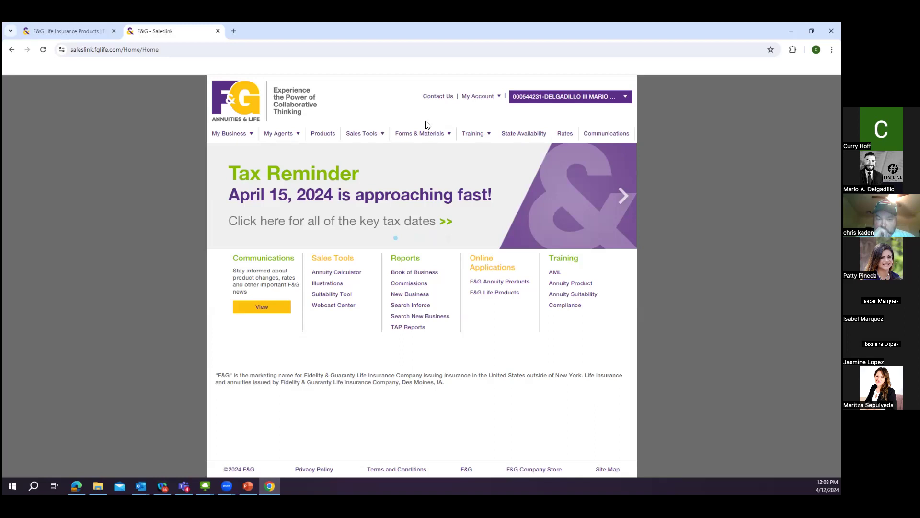
mouse_move(430, 138)
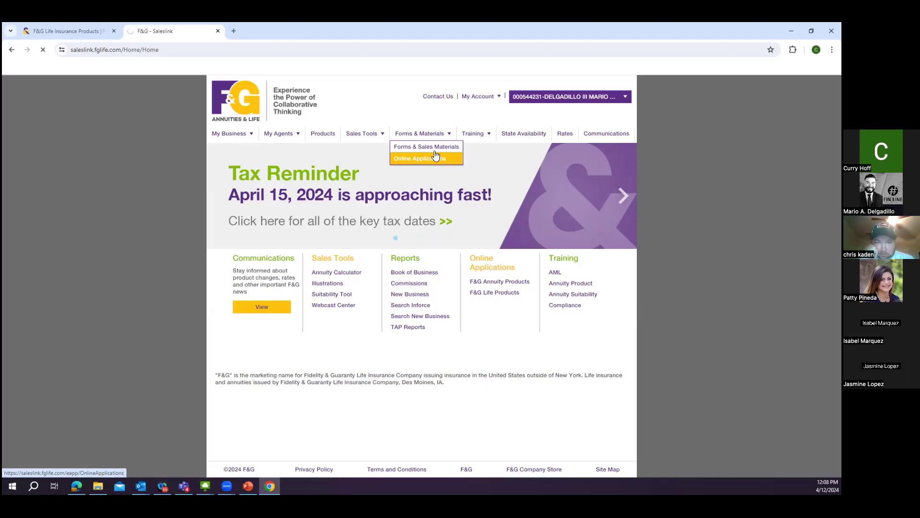
click(437, 160)
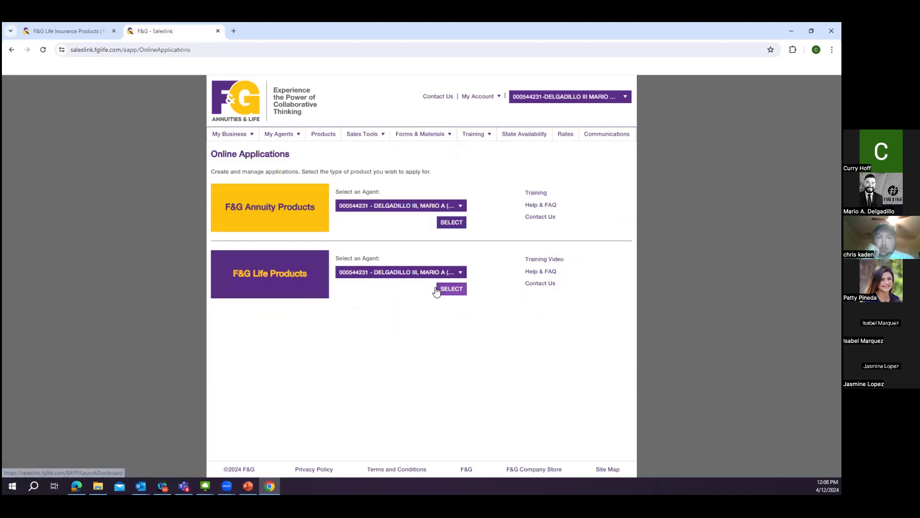
click(453, 290)
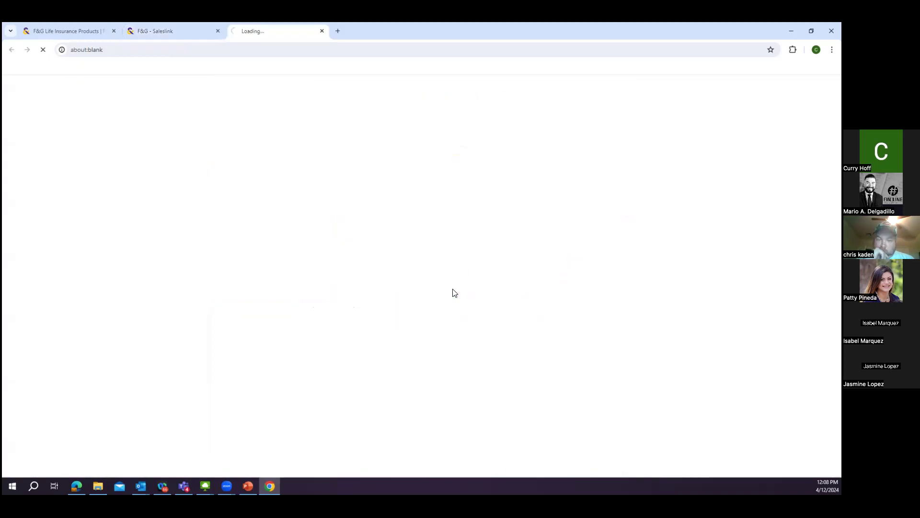
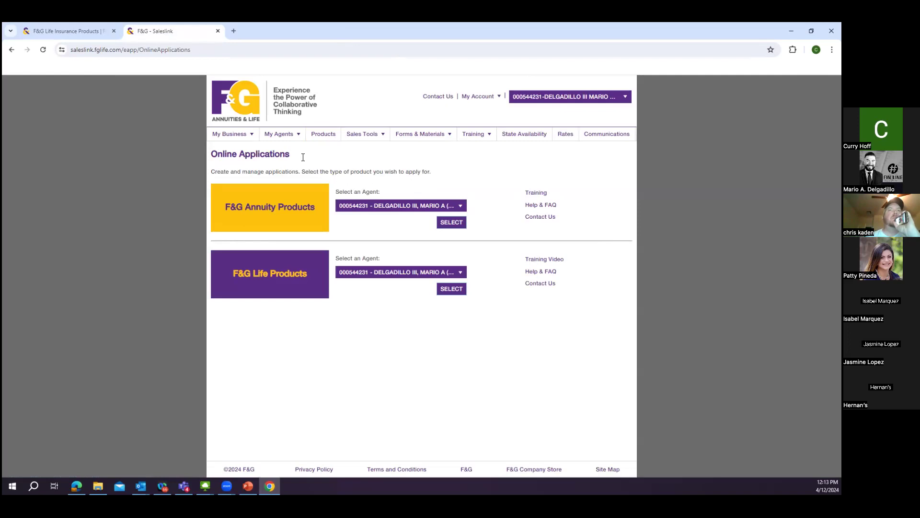
Step: Return to the home page, open the Illustrations sales tool and launch the F&G illustration software
click(246, 103)
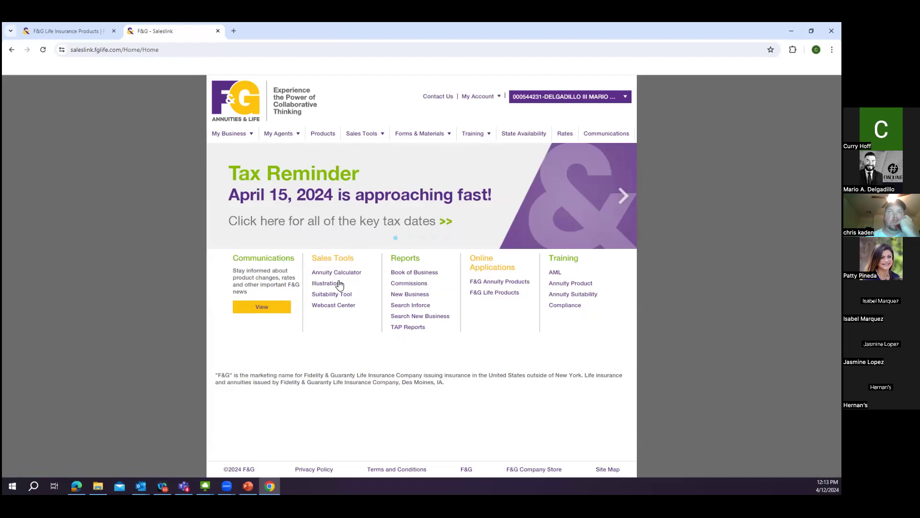
click(375, 135)
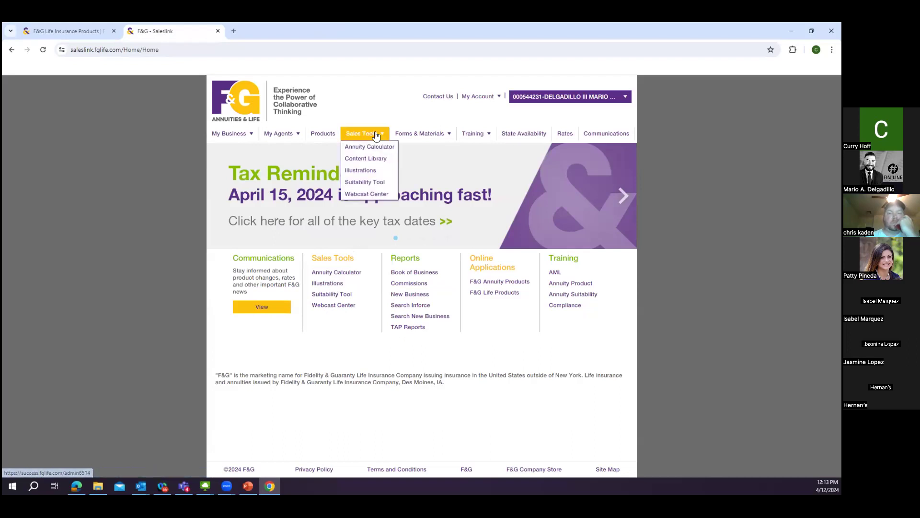
click(360, 170)
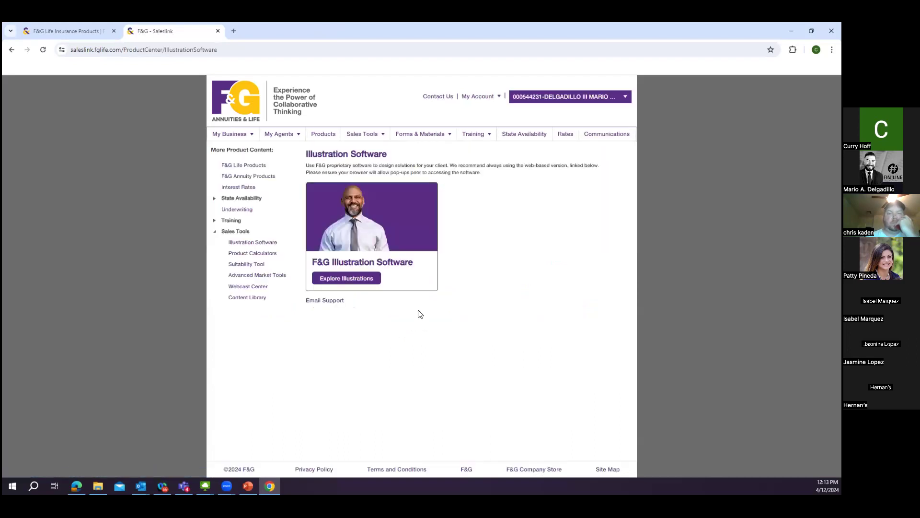
click(349, 229)
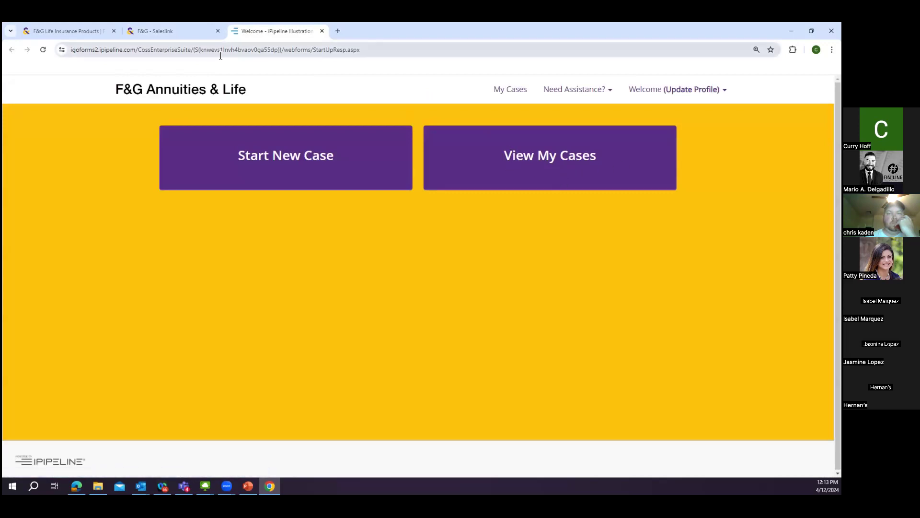
click(128, 44)
click(139, 49)
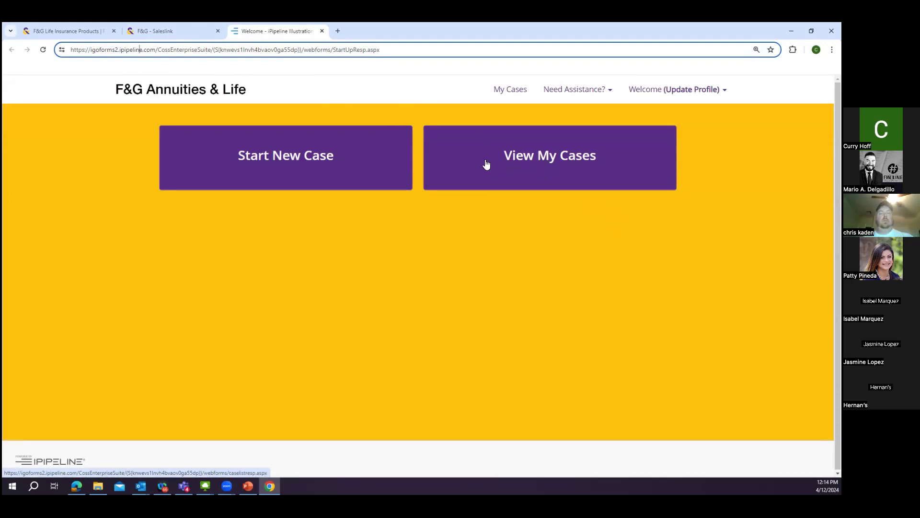
Step: Start a new case with the proposed insured's first name Female, age 35 and gender Female
click(340, 166)
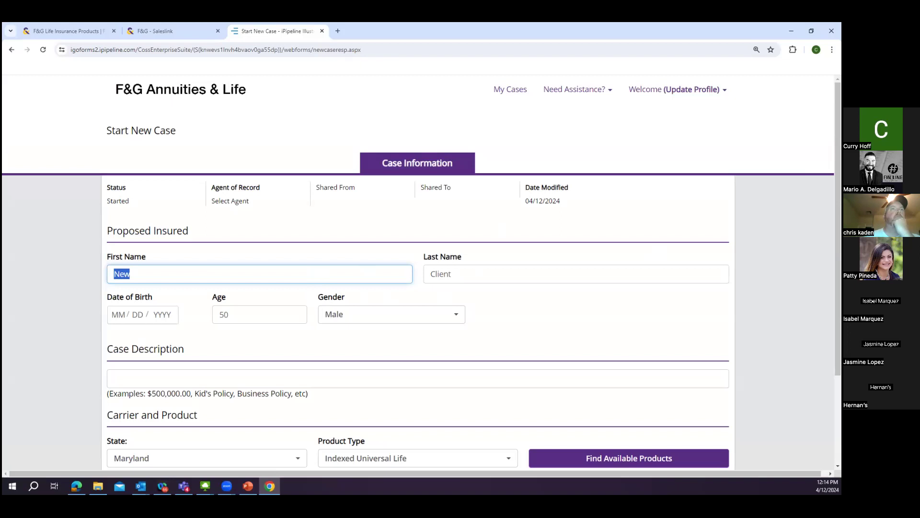
click(460, 335)
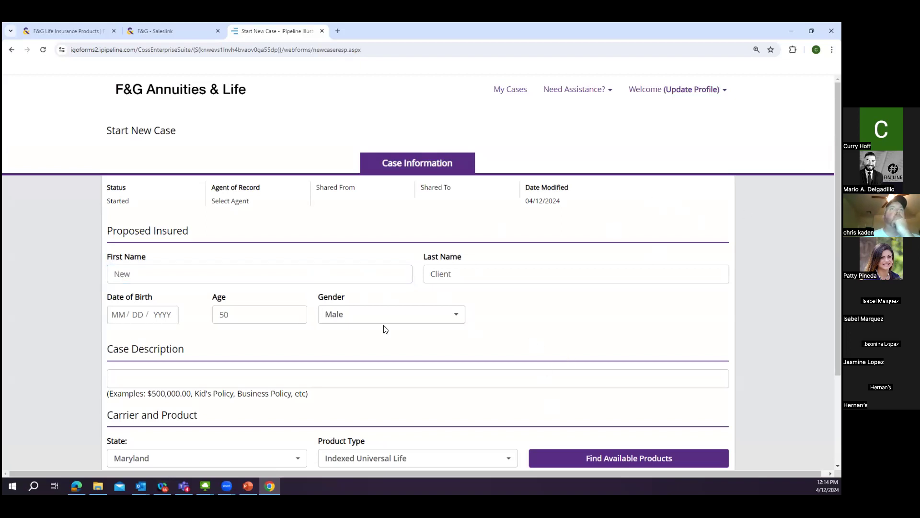
click(185, 272)
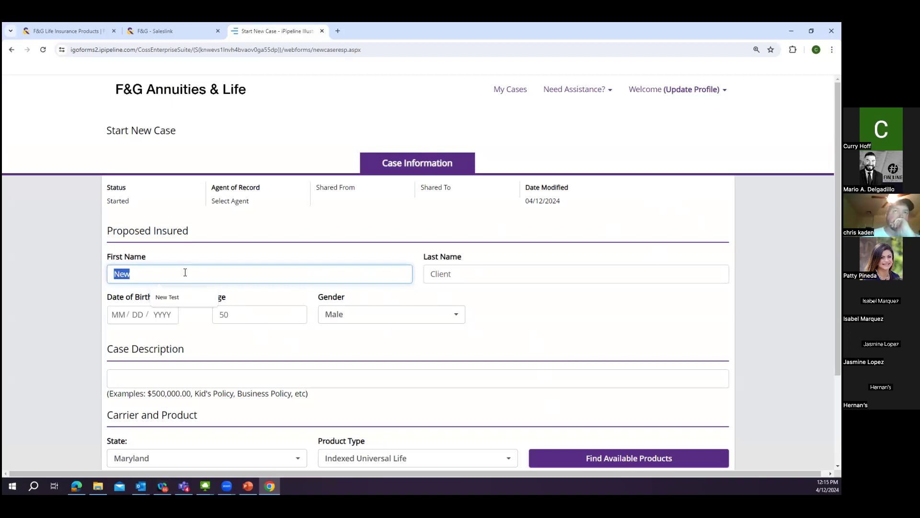
text(Female)
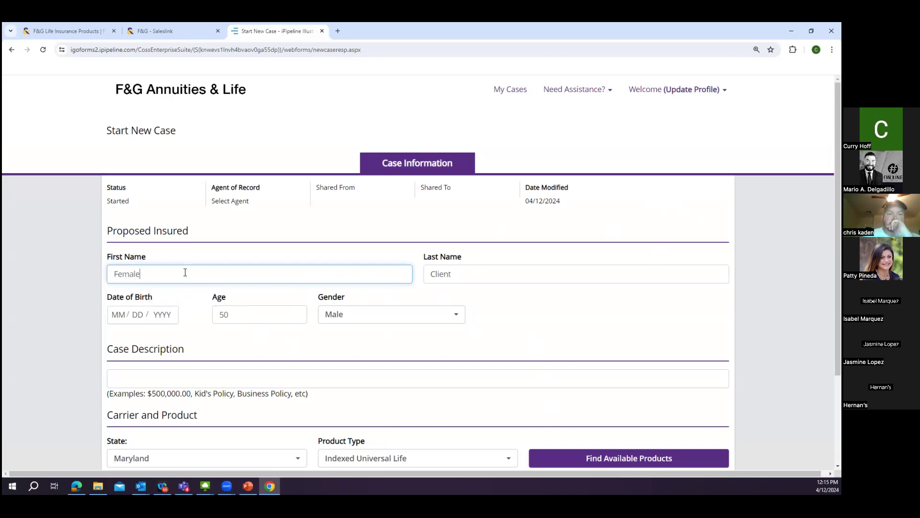
click(245, 309)
double_click(245, 309)
text(35)
click(427, 317)
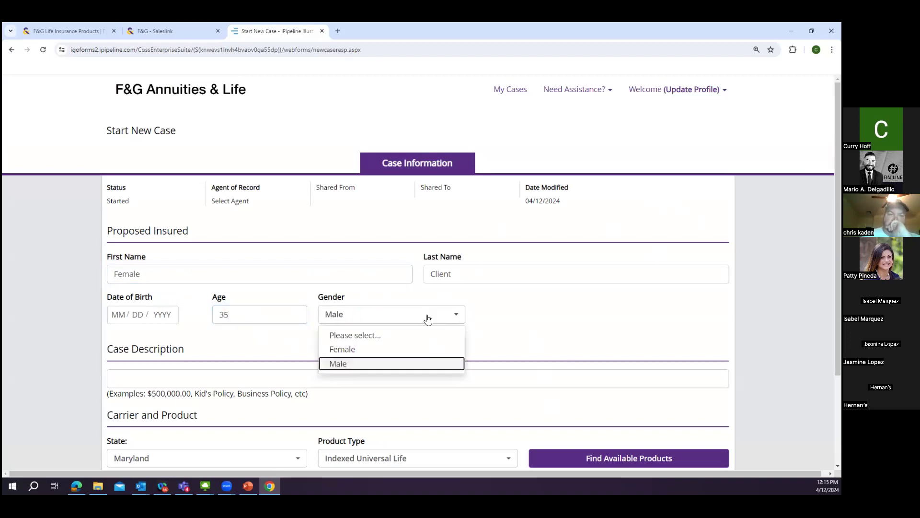
click(442, 348)
Step: Enter "35 Female" as the case description
scroll(444, 347, down, 2)
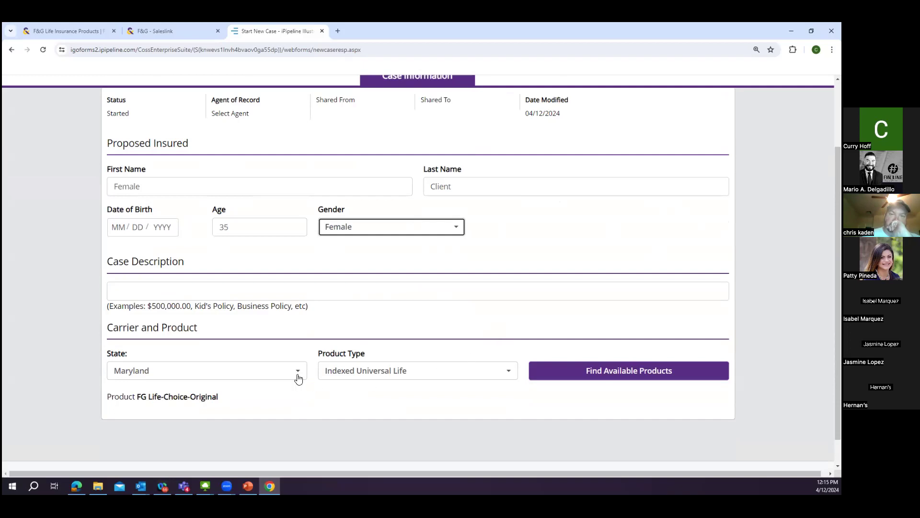
click(298, 378)
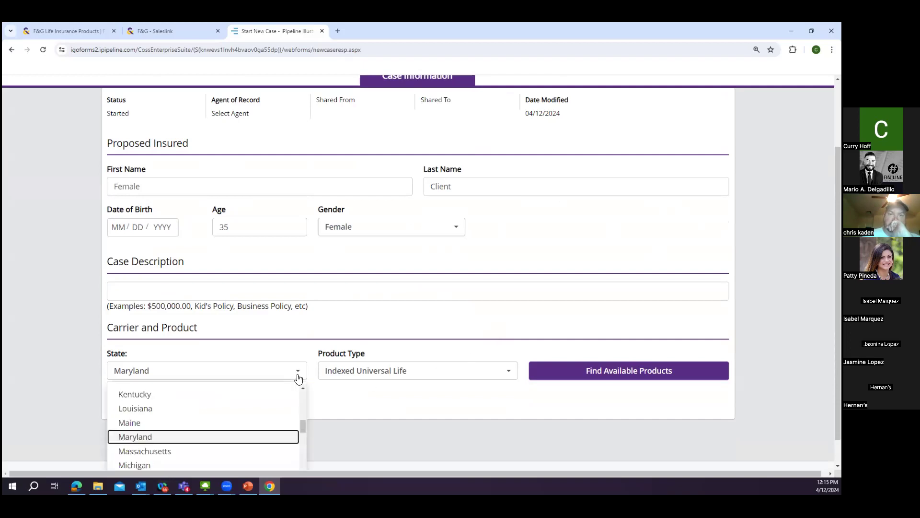
click(247, 293)
text(35)
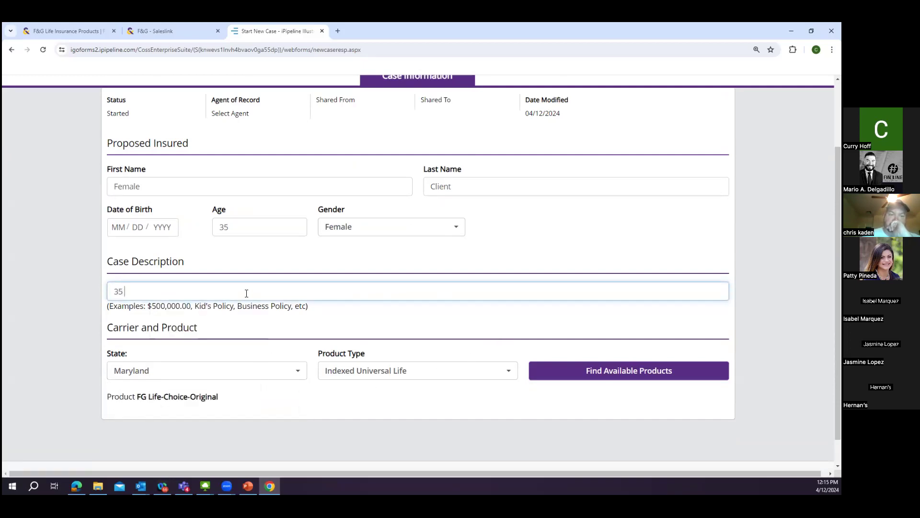
text( Female)
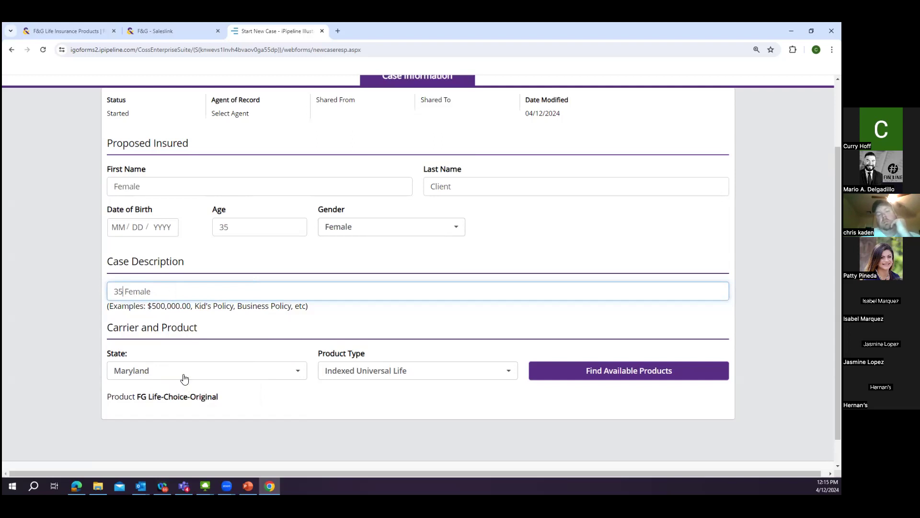
Step: Set the case's state to Iowa and its product type to Indexed Universal Life
click(297, 376)
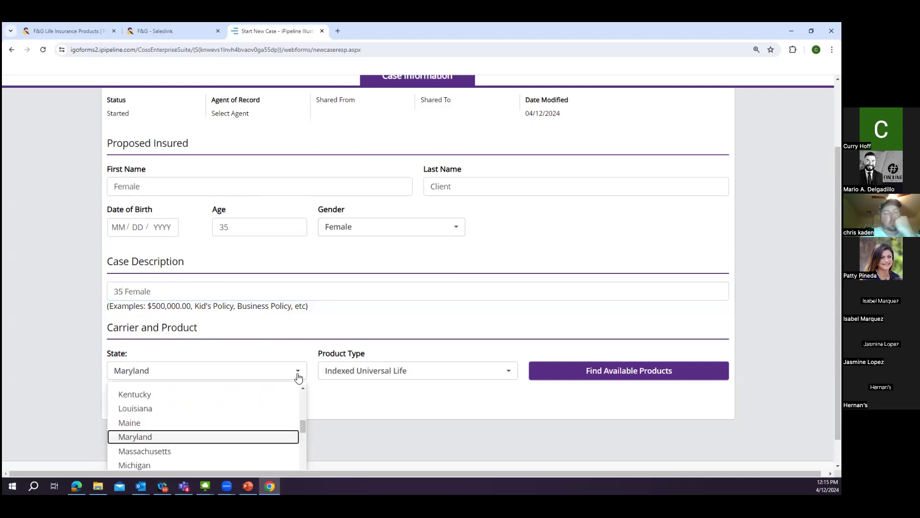
scroll(283, 411, up, 1)
click(279, 412)
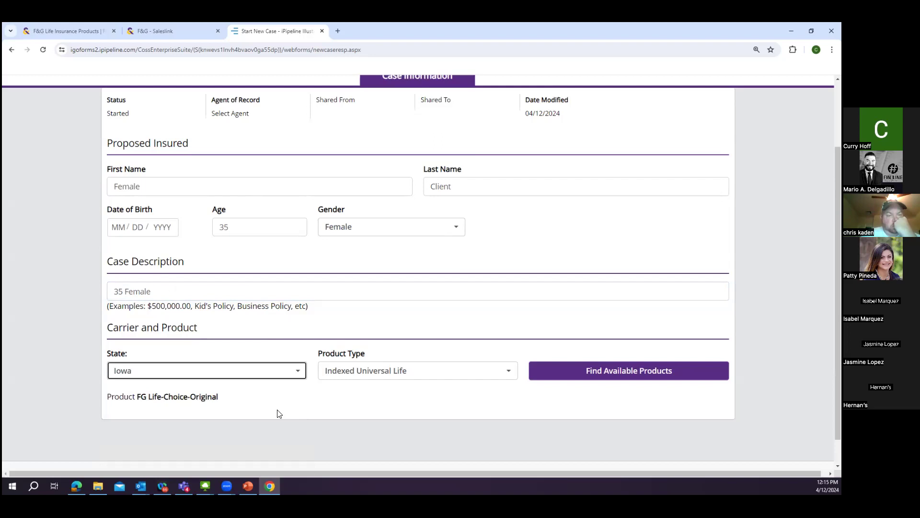
click(515, 378)
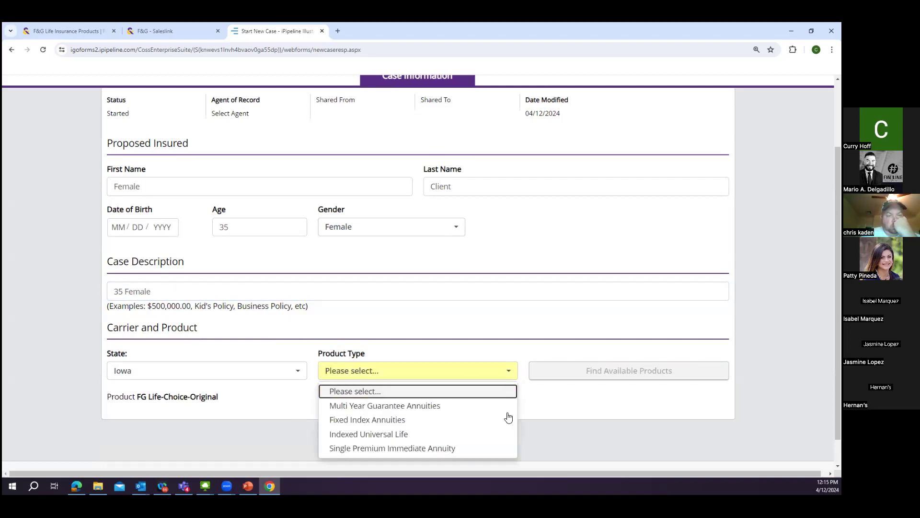
click(479, 434)
Step: Find the available products and open the quotes and illustrations for FG Pathsetter
click(578, 382)
scroll(594, 348, down, 3)
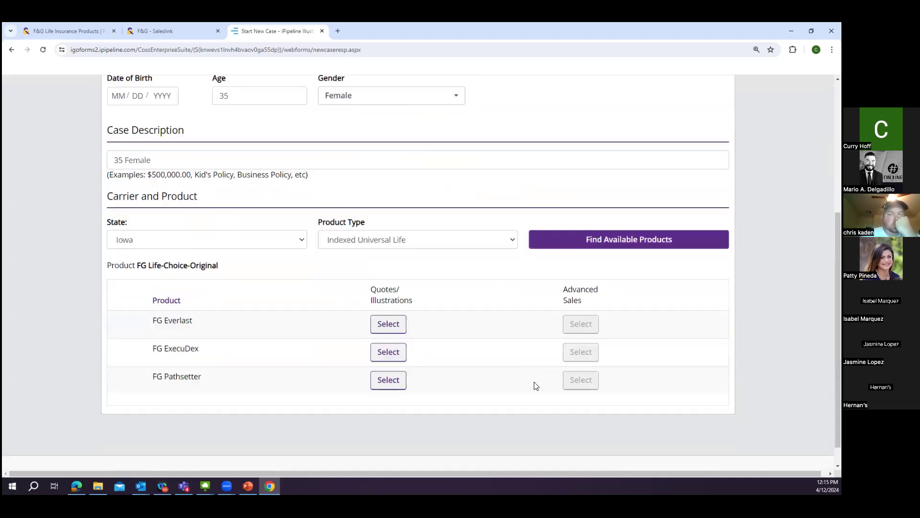
click(400, 386)
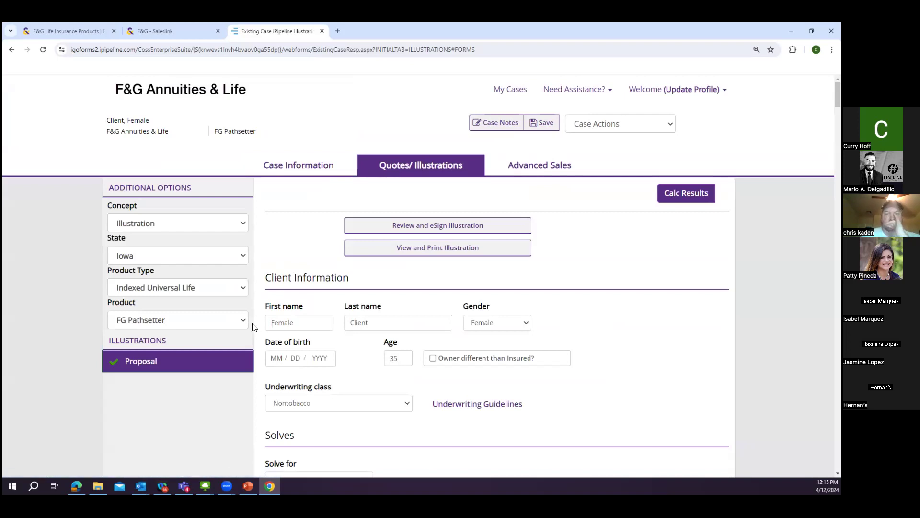
Step: Review the available products and the underwriting class options for the client
click(244, 322)
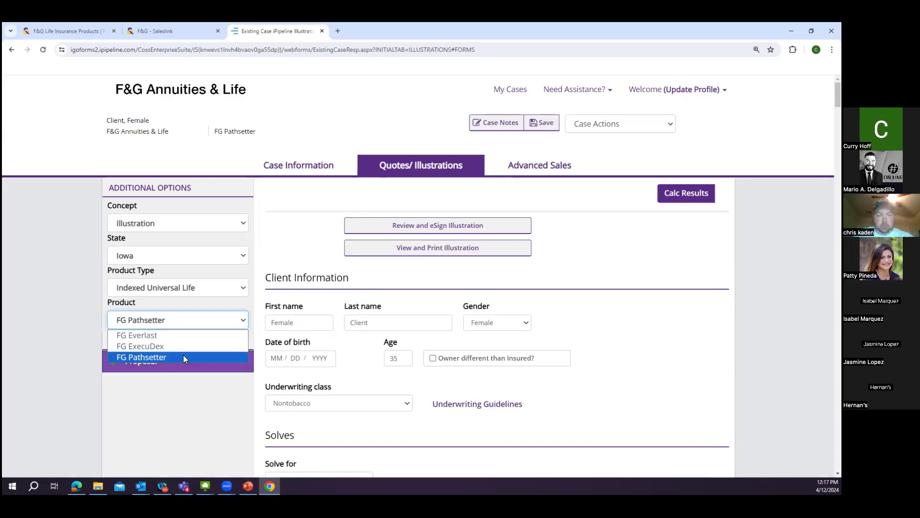
click(184, 383)
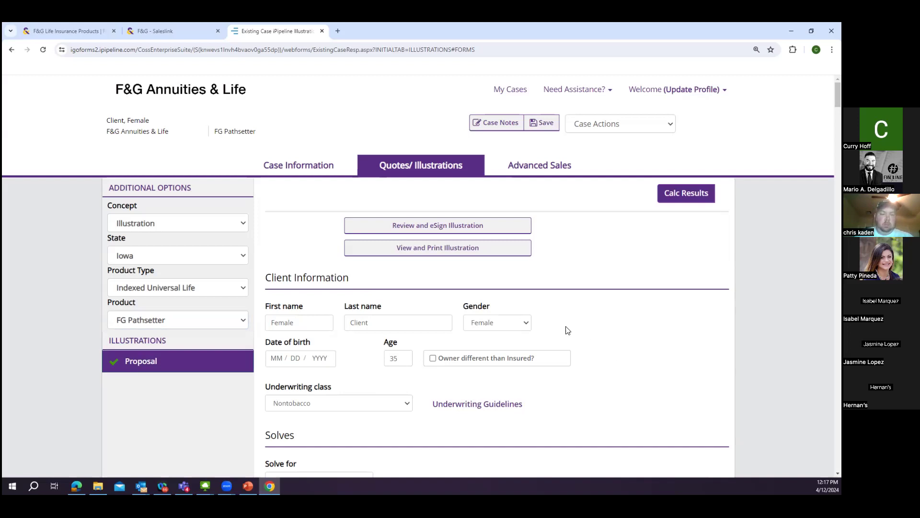
scroll(568, 325, down, 1)
scroll(448, 349, down, 1)
click(392, 318)
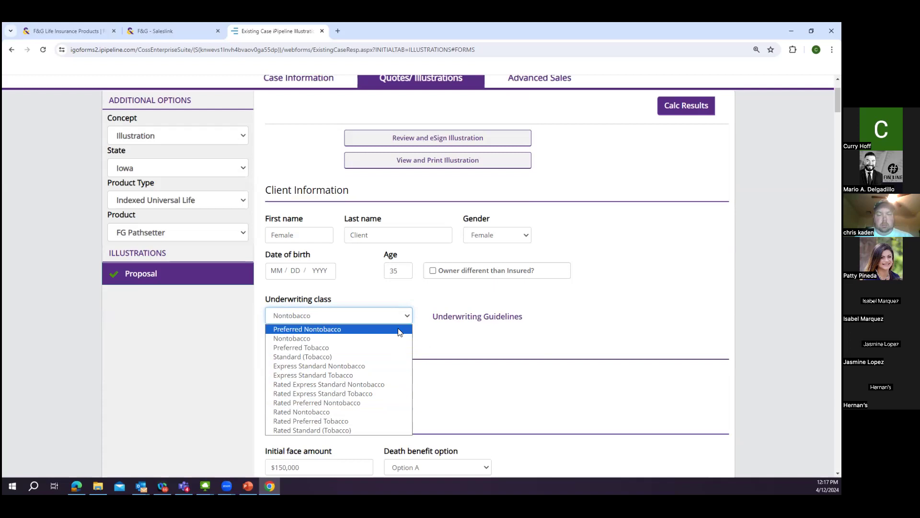
click(575, 343)
Step: Set the illustration to solve for Max Accum and Income
scroll(583, 340, down, 1)
scroll(585, 339, down, 1)
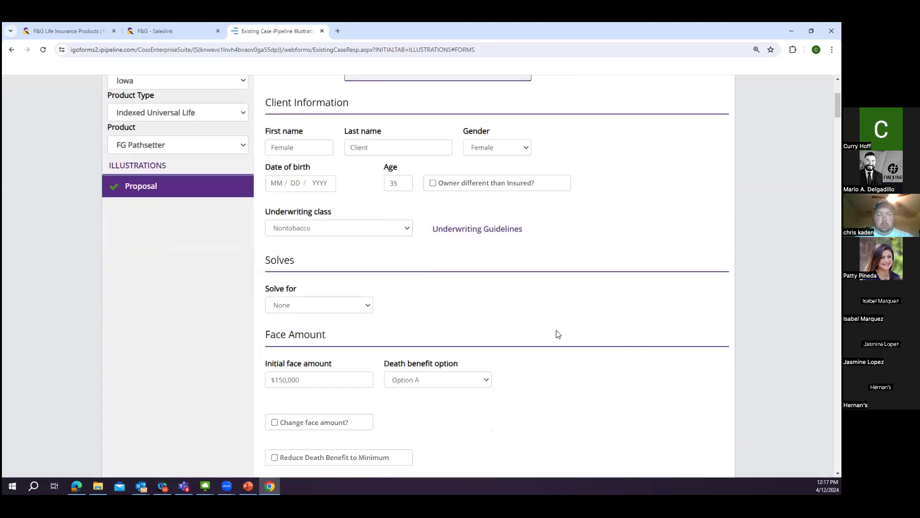
click(368, 304)
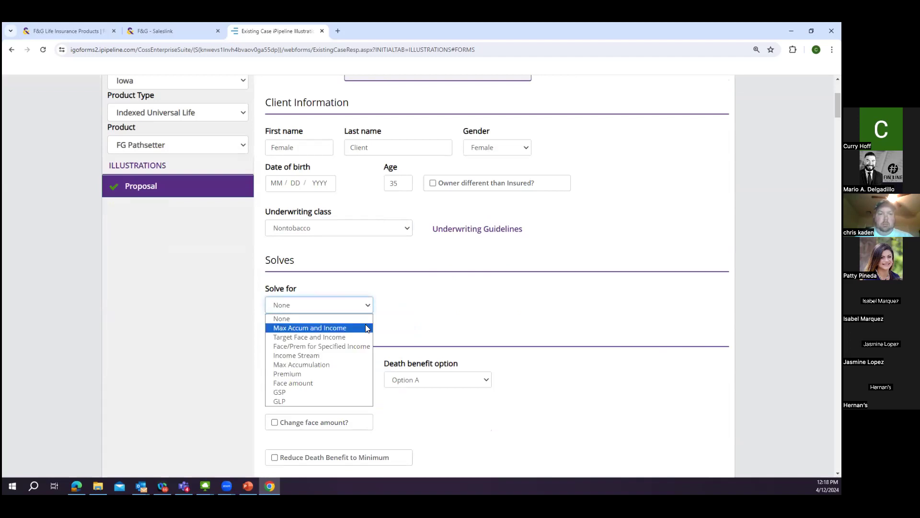
click(366, 327)
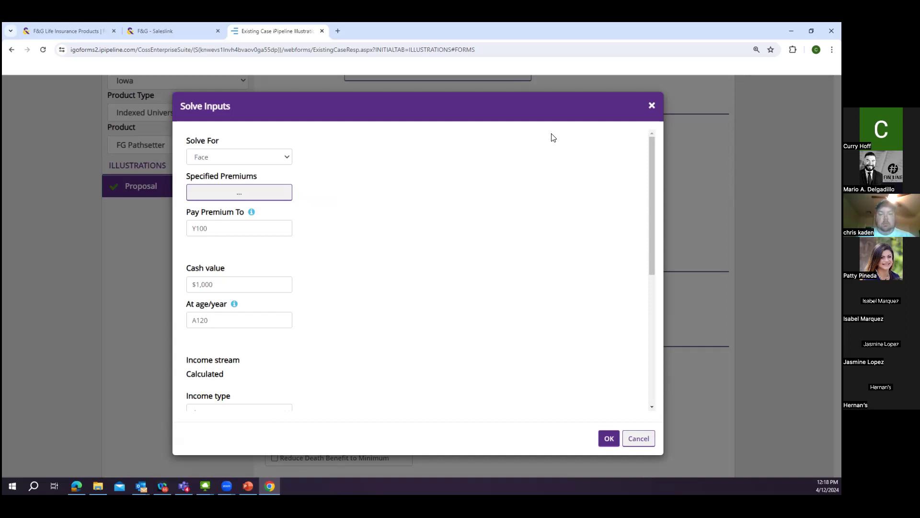
Step: Specify a monthly premium of $1,000 for all years in the solve inputs
click(225, 197)
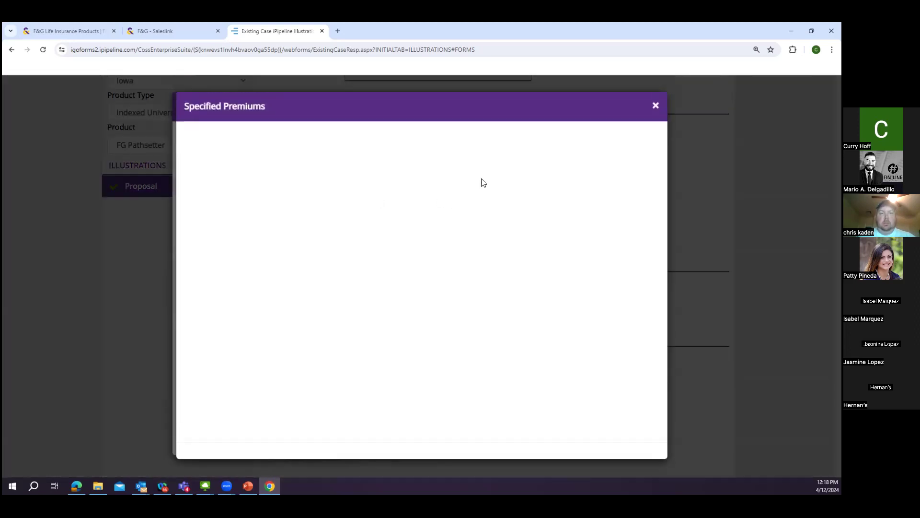
click(540, 161)
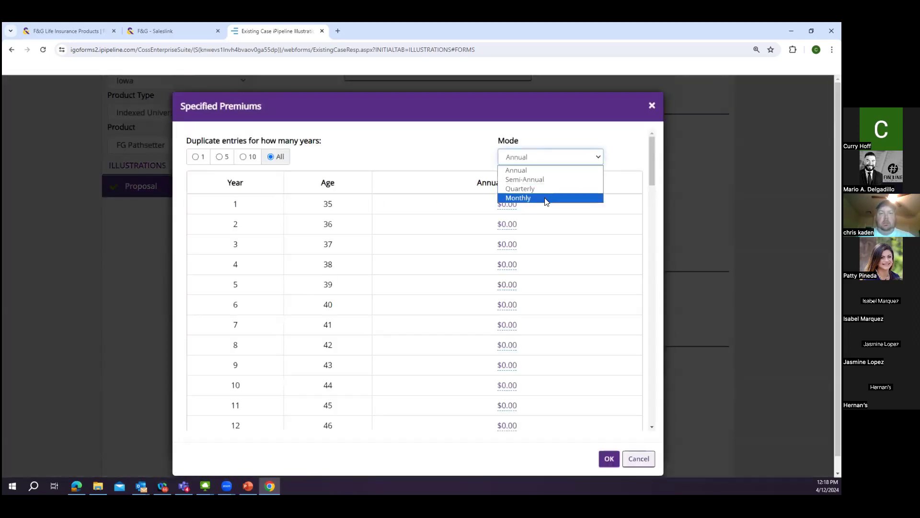
click(545, 199)
click(512, 203)
click(523, 179)
text(1,000)
click(542, 179)
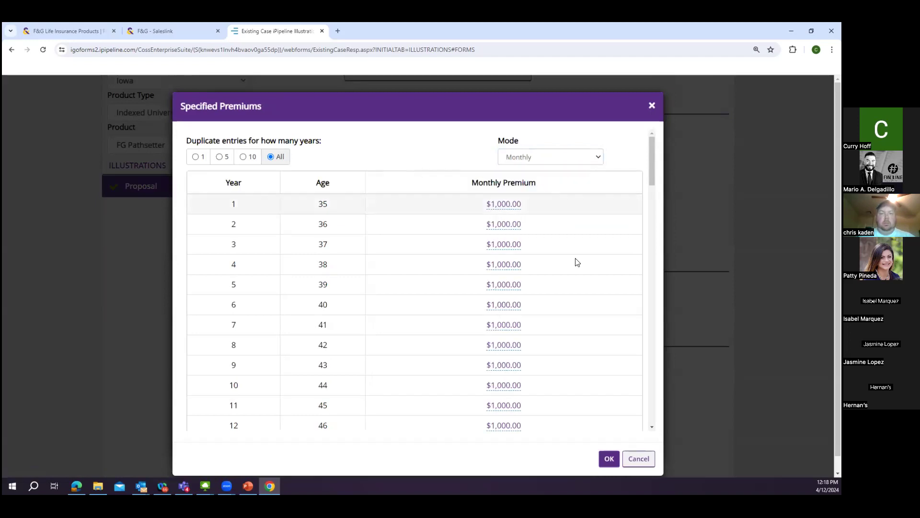
click(614, 458)
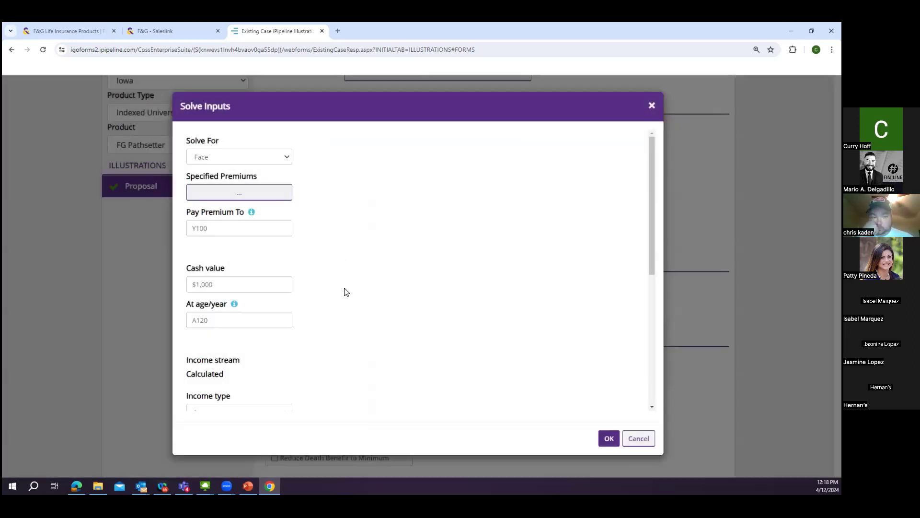
Step: Set the solve's Pay Premium To value to a65
click(265, 233)
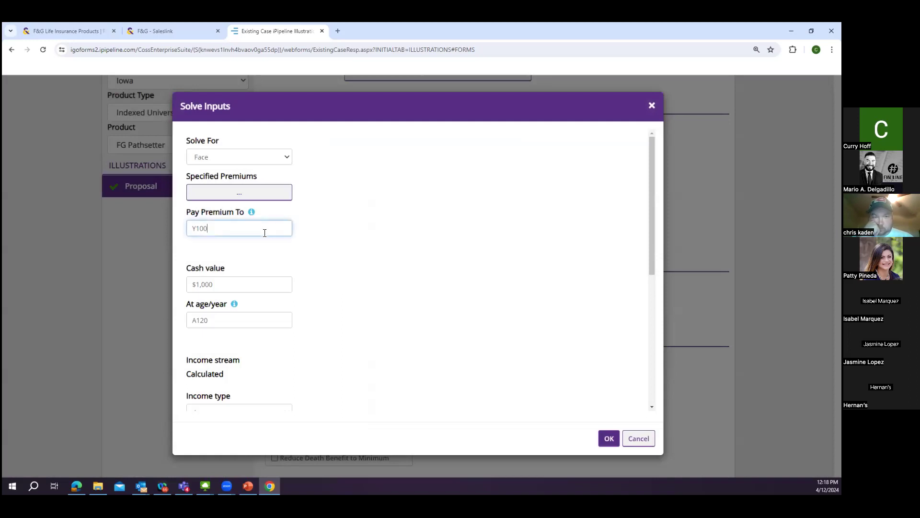
key(BackSpace)
key(BackSpace)
key(BackSpace)
key(BackSpace)
text(a65)
click(322, 257)
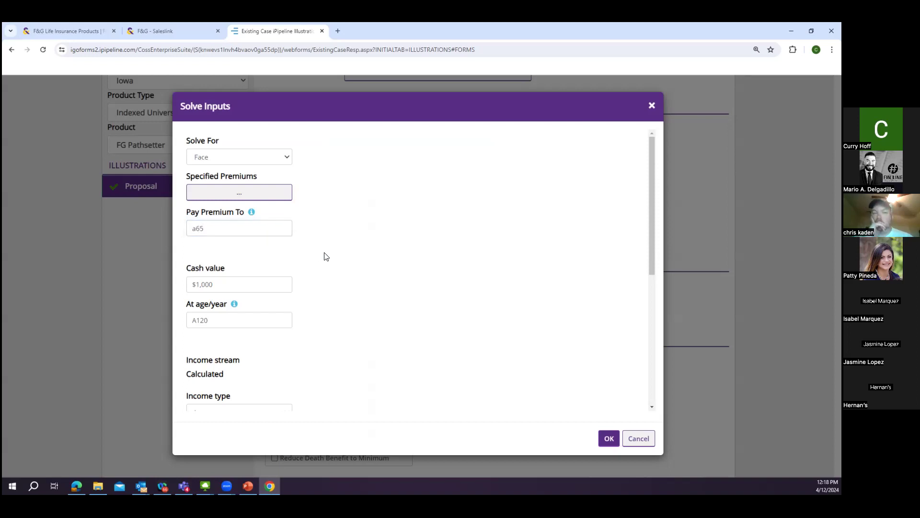
Step: Examine the solve's target cash value, its age/year setting and the income stream settings
scroll(323, 257, down, 2)
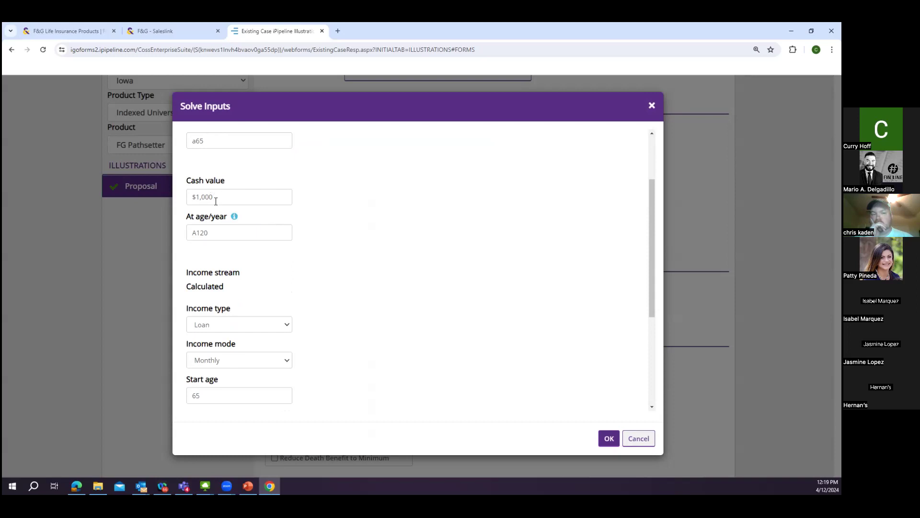
click(213, 229)
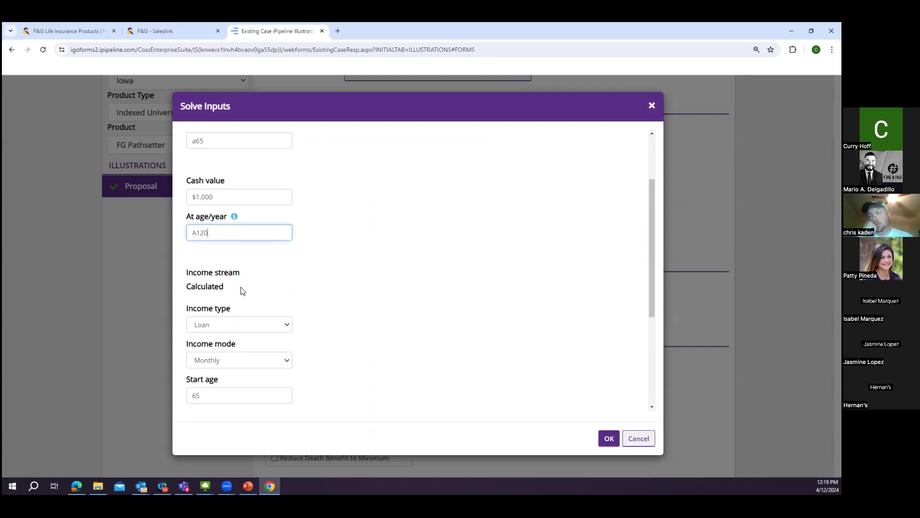
click(248, 259)
scroll(249, 247, down, 1)
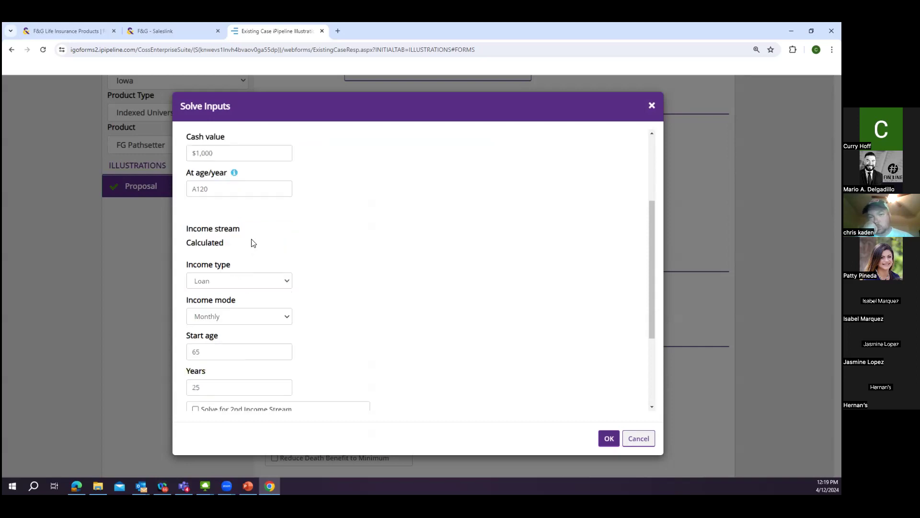
scroll(221, 203, up, 1)
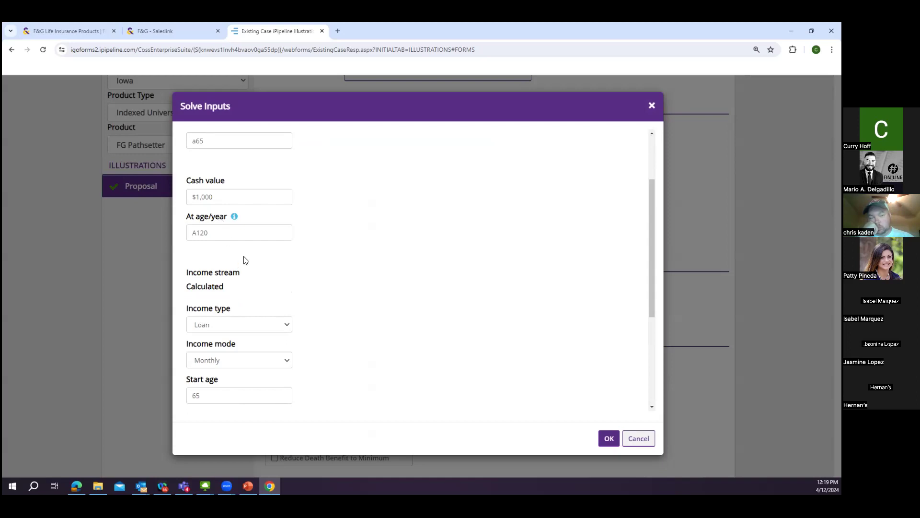
scroll(283, 263, down, 3)
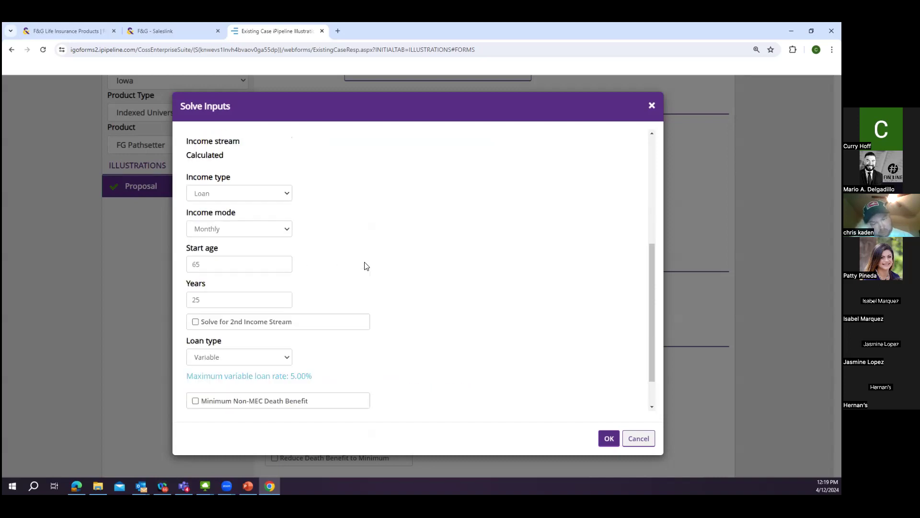
Step: Examine the income type and loan type options and the maximum variable loan rate
click(289, 197)
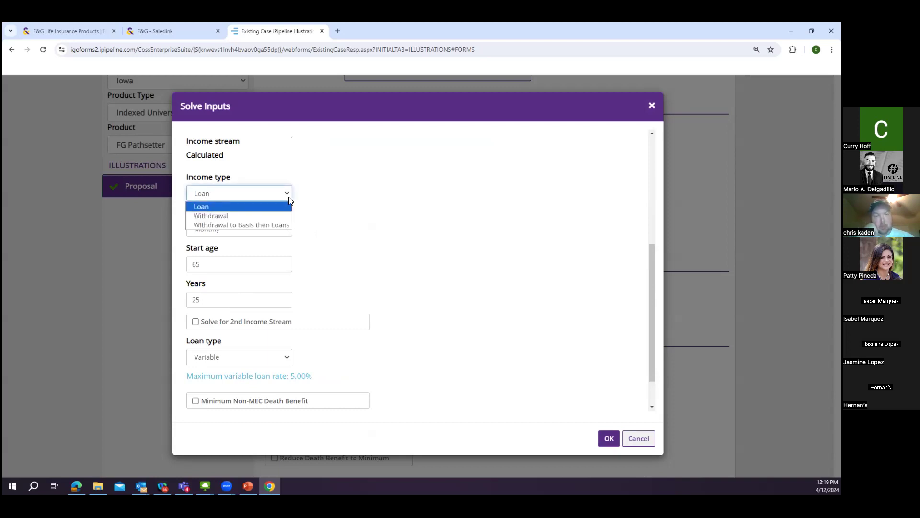
click(341, 218)
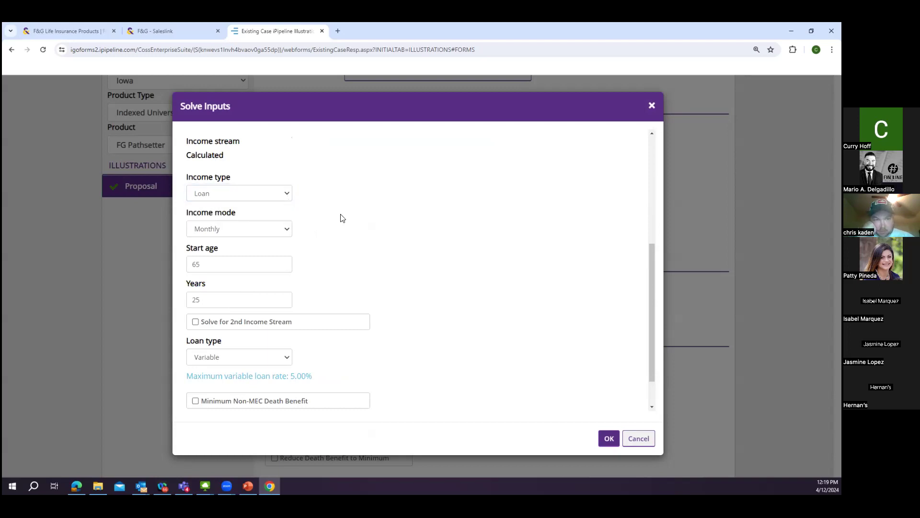
click(287, 360)
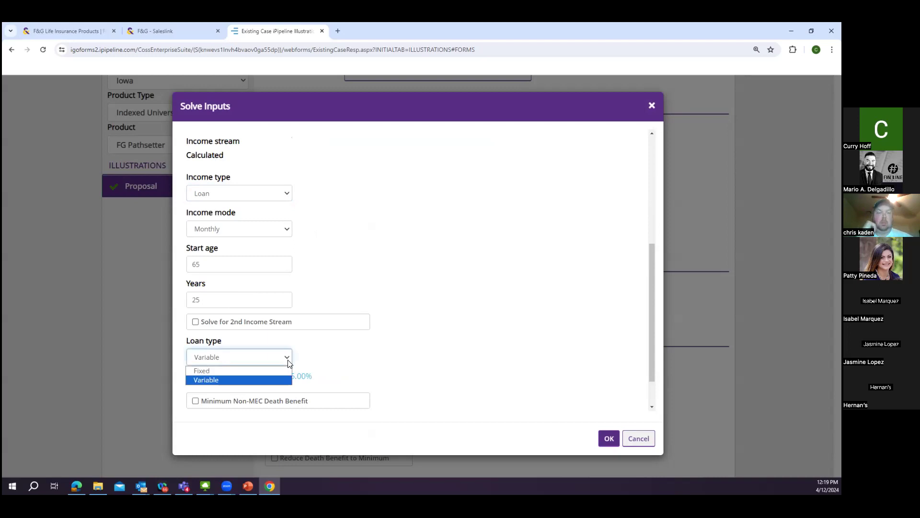
click(432, 280)
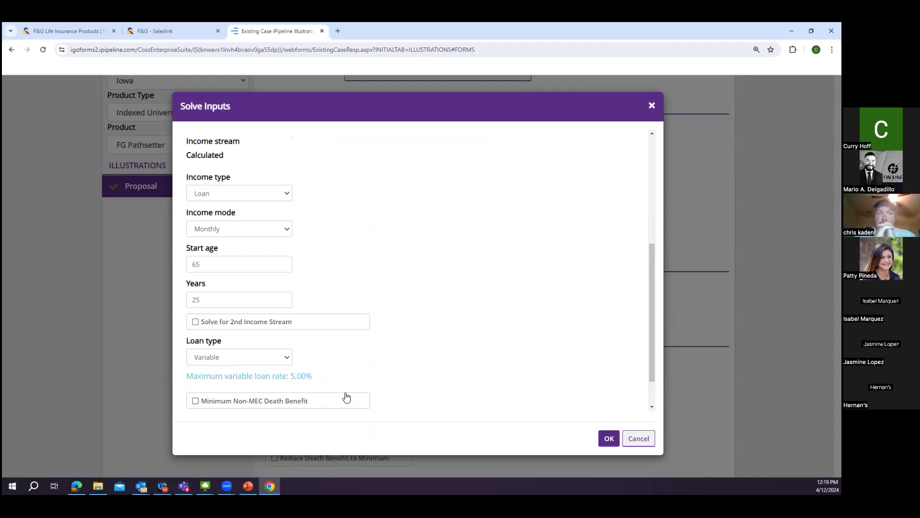
drag(317, 379, 185, 379)
click(239, 377)
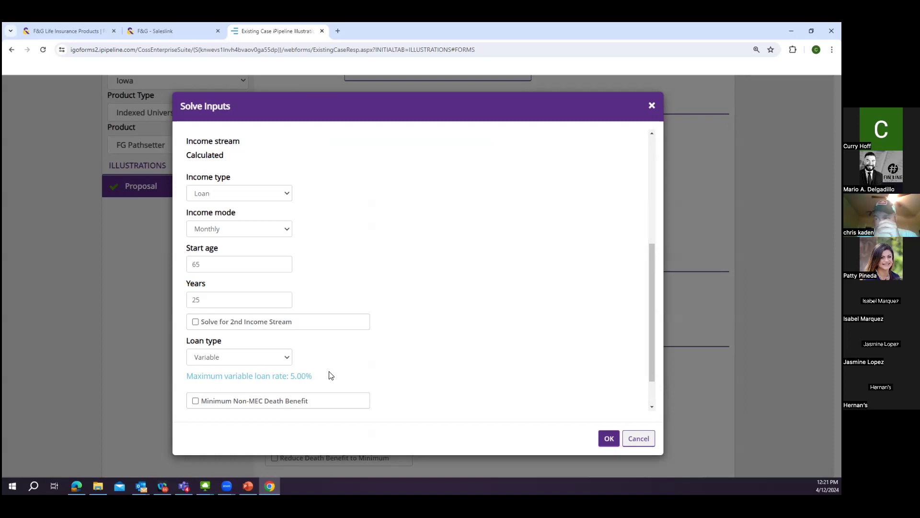
Step: Check the Minimum Non-MEC Death Benefit option's explanation and accept the solve inputs
scroll(340, 369, down, 1)
mouse_move(351, 364)
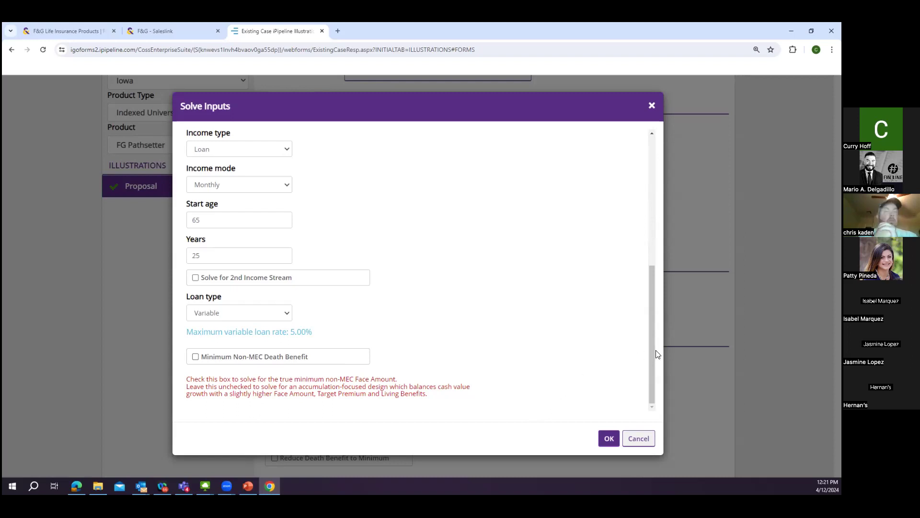
drag(652, 351, 652, 335)
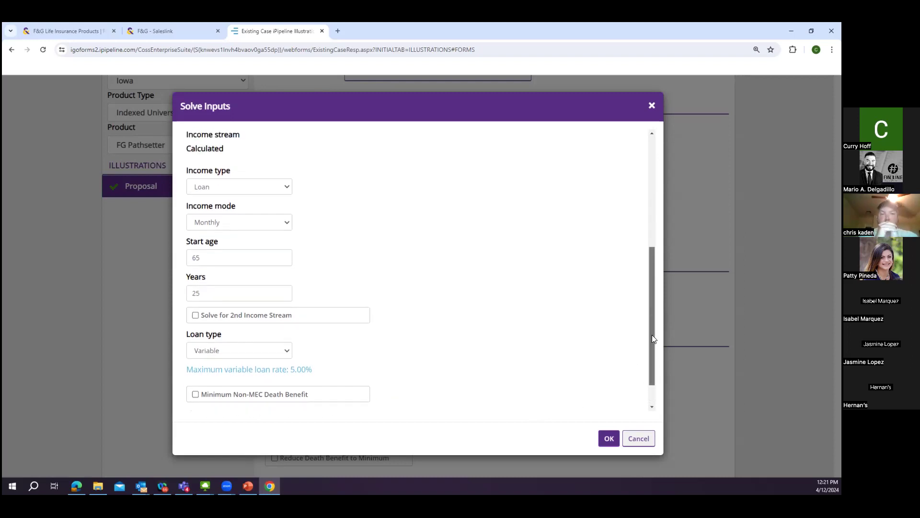
click(605, 437)
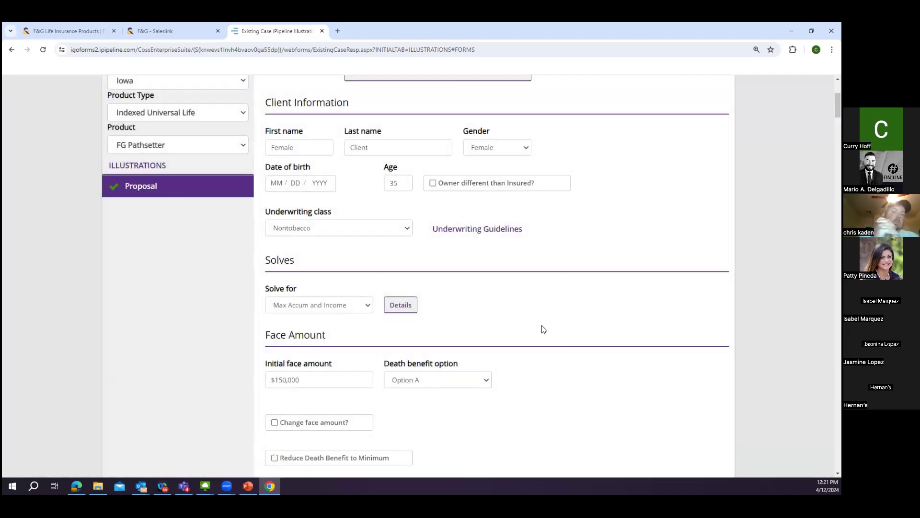
Step: Set the death benefit option to Varies - Option B to A, with the option change at a65
scroll(540, 315, down, 1)
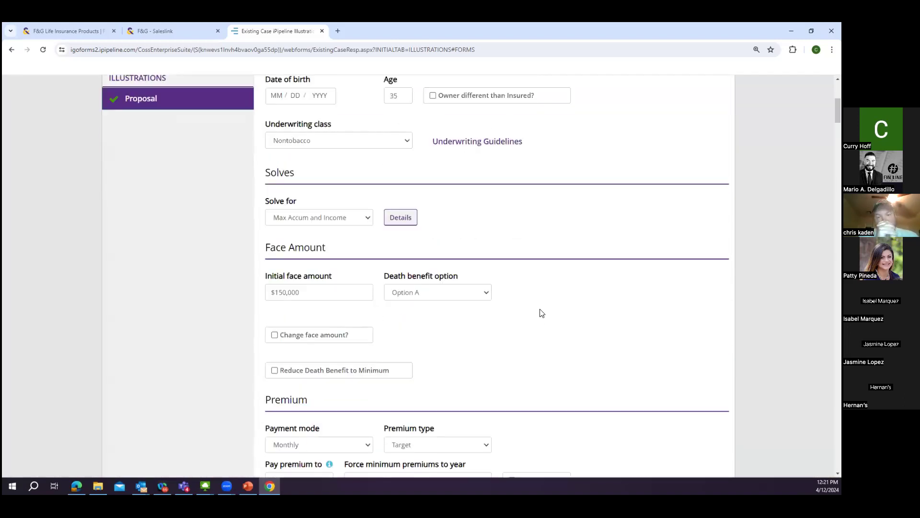
click(487, 292)
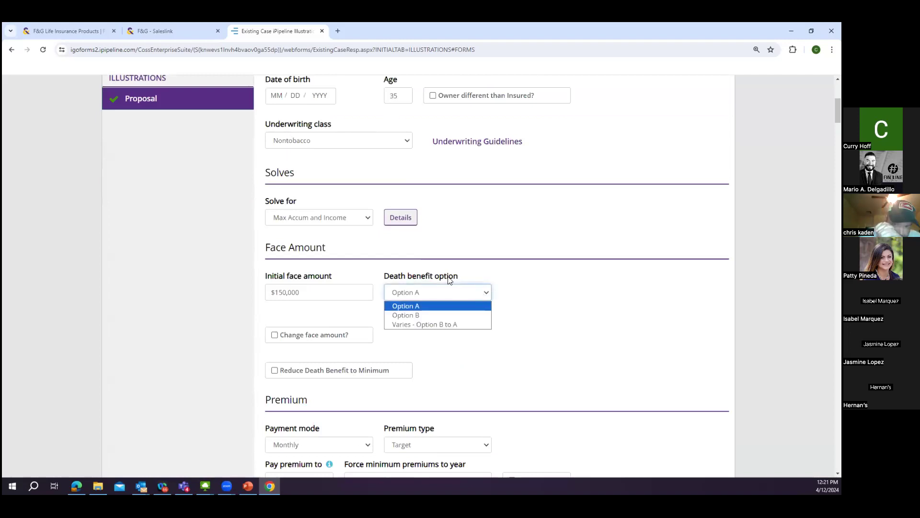
click(463, 325)
click(541, 289)
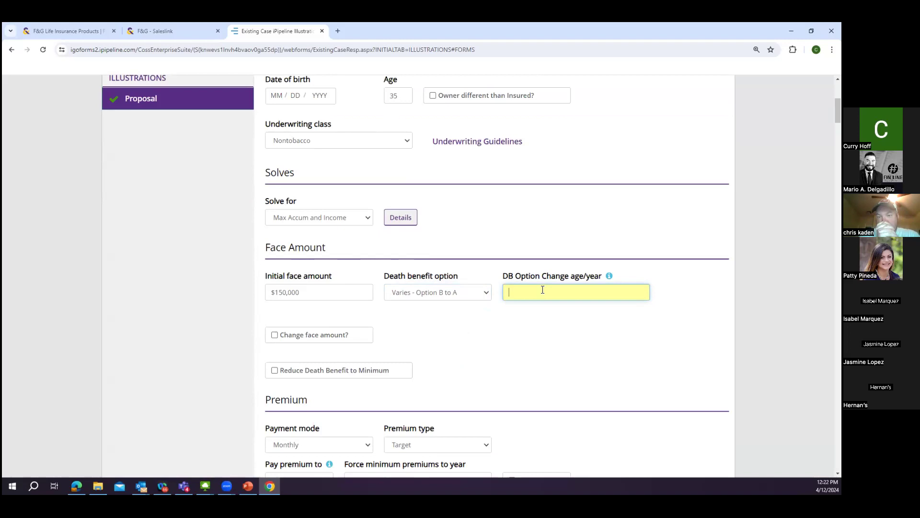
text(a65)
click(535, 333)
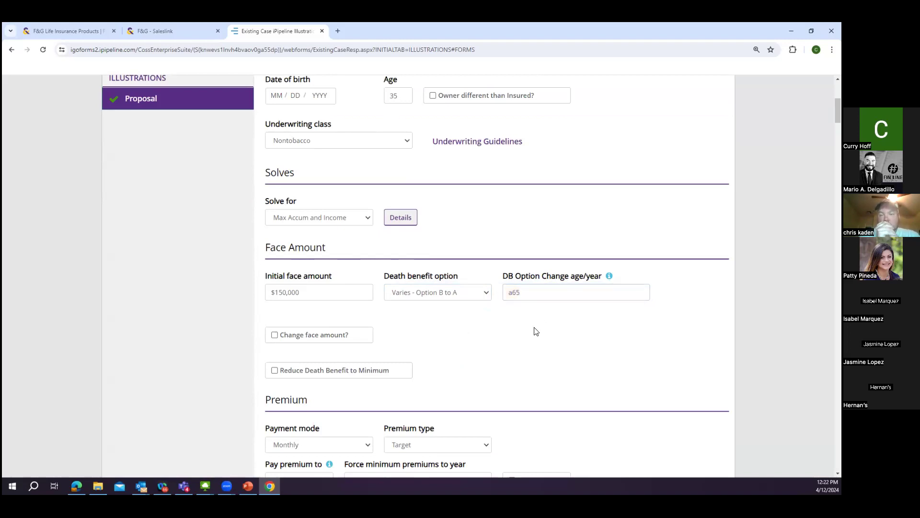
Step: Review the face amount, premium and interest crediting settings, and generate the illustration for viewing and printing
scroll(513, 338, down, 2)
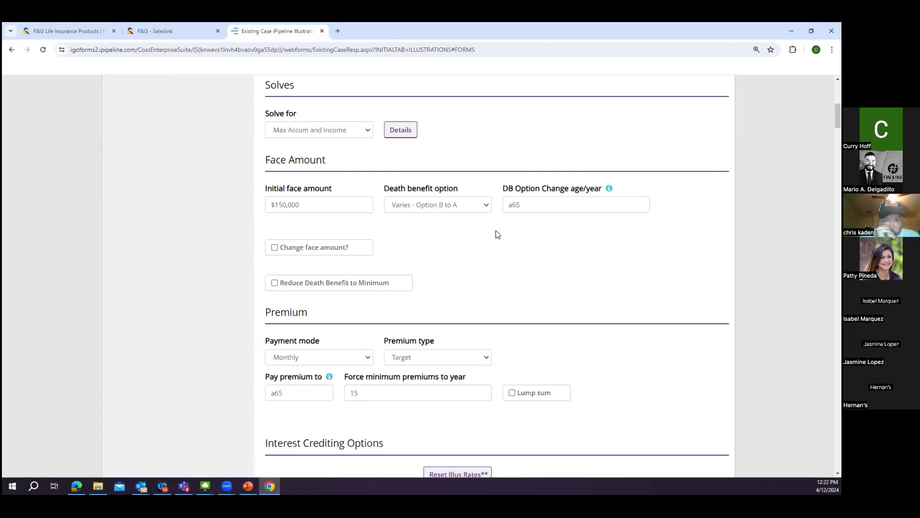
scroll(510, 257, down, 1)
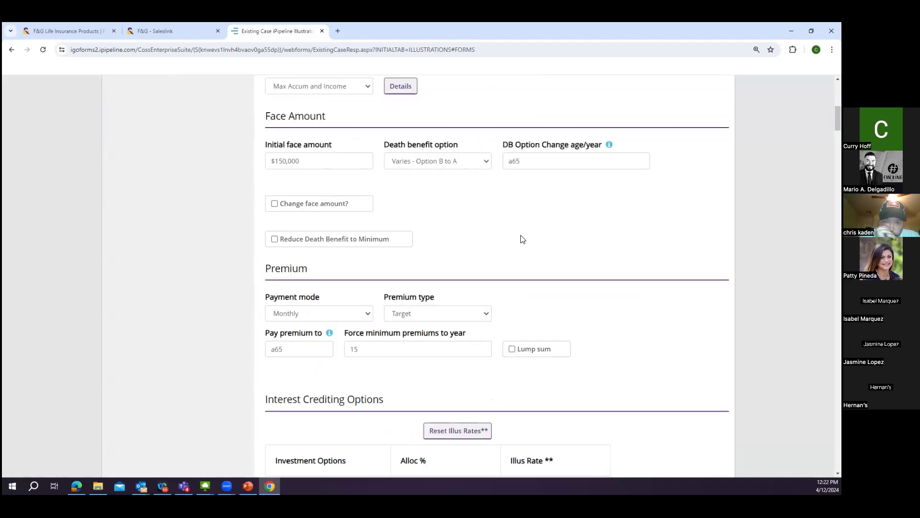
scroll(519, 238, up, 2)
scroll(486, 329, down, 4)
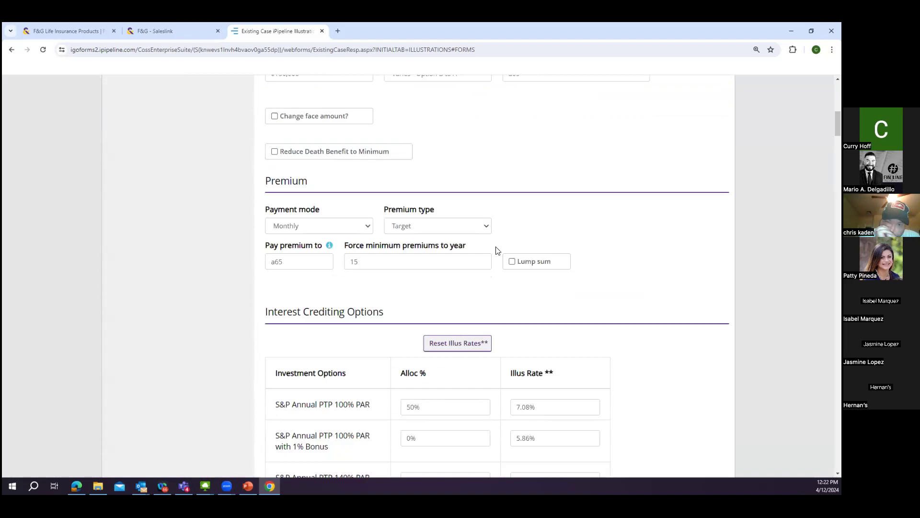
scroll(527, 266, up, 4)
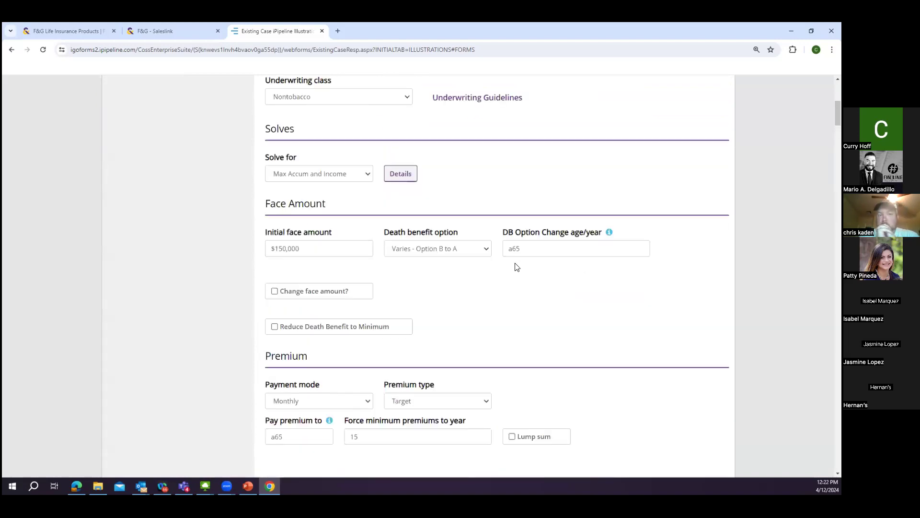
scroll(517, 264, up, 4)
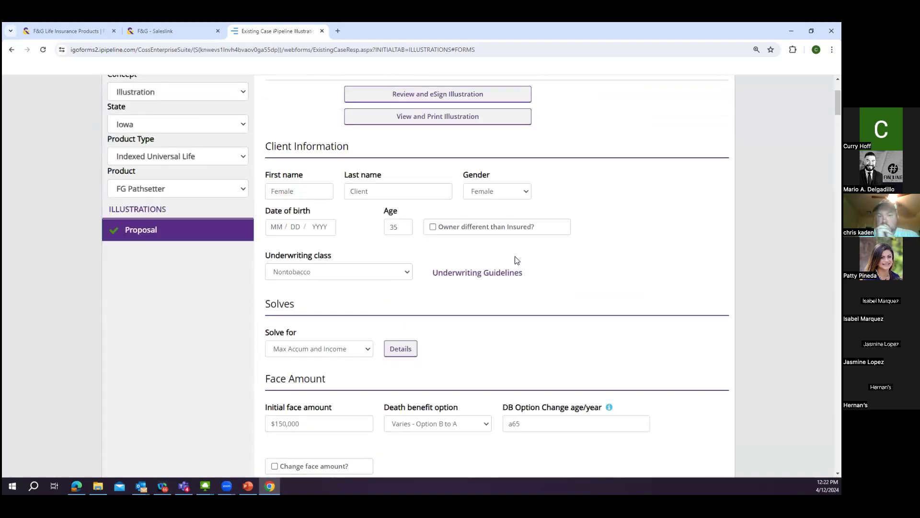
click(440, 122)
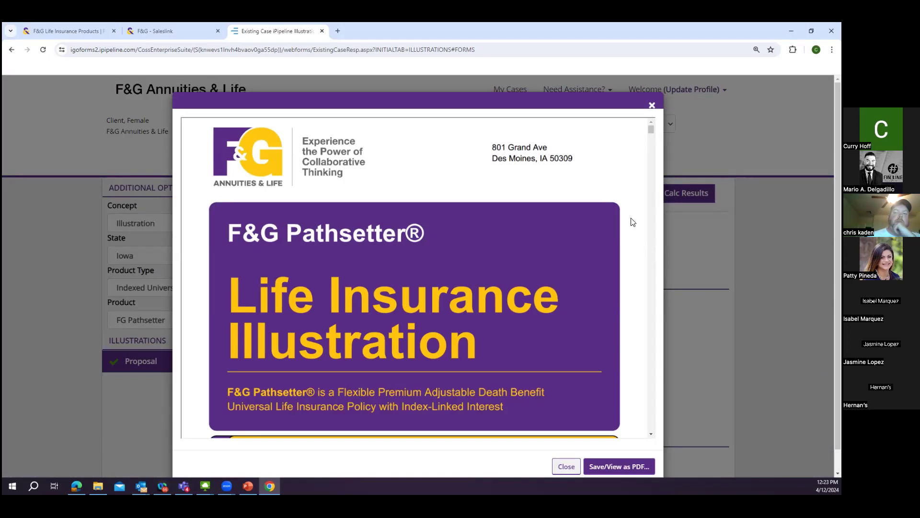
Step: Close the illustration preview and look through the Solve for options in the Solves section
click(652, 105)
scroll(608, 363, down, 2)
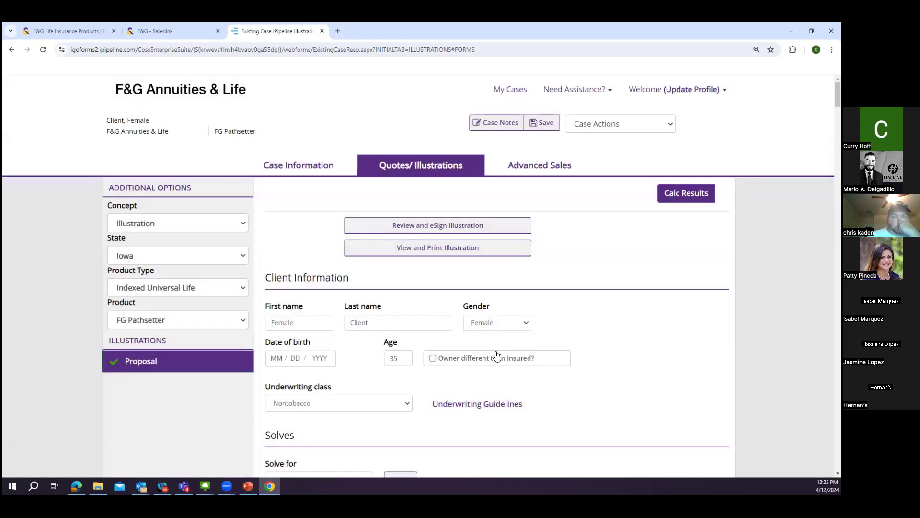
scroll(335, 379, down, 1)
scroll(407, 410, down, 1)
click(367, 392)
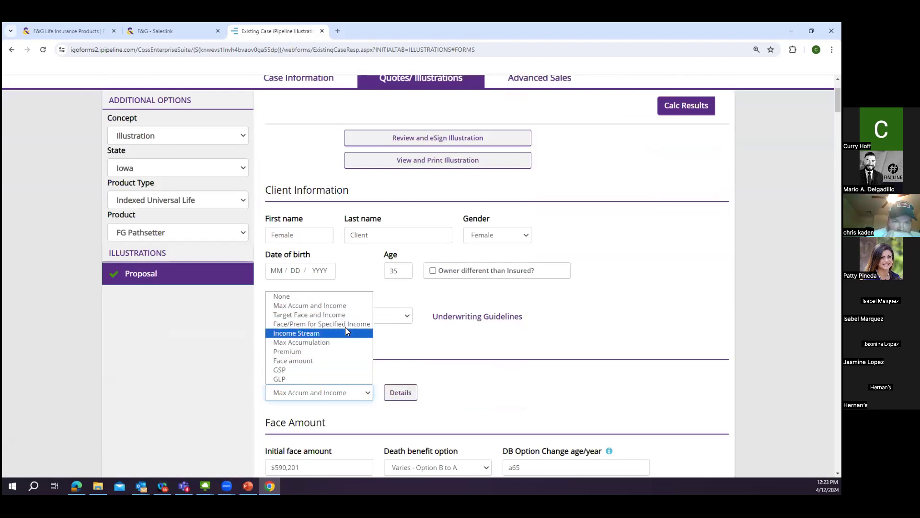
Step: Review the premium, cash value and income settings in the Max Accum and Income solve details, and leave them without changes
click(400, 393)
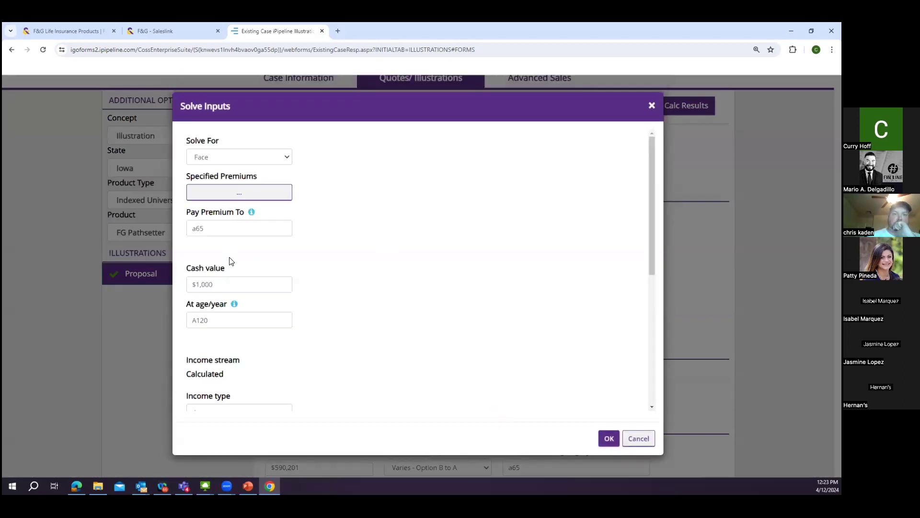
scroll(231, 261, down, 5)
scroll(239, 296, up, 1)
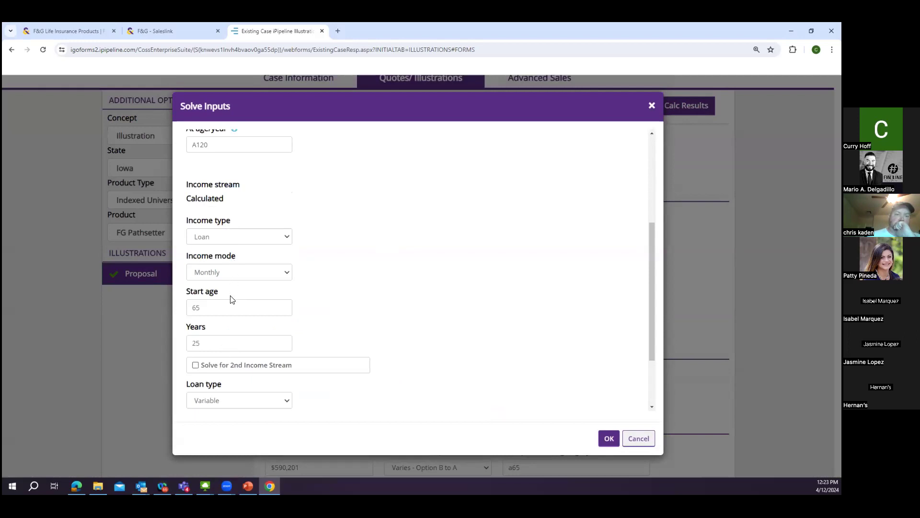
scroll(462, 341, up, 4)
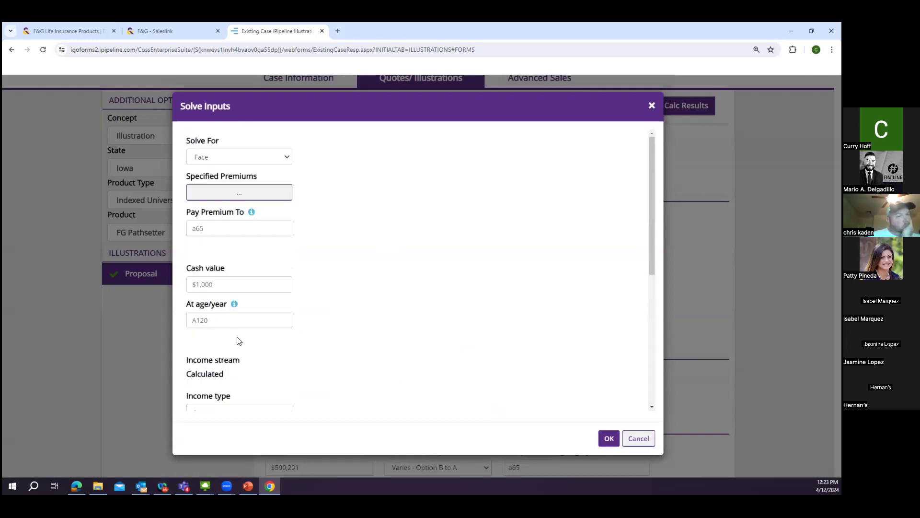
scroll(207, 342, down, 2)
scroll(222, 369, down, 3)
scroll(223, 353, up, 5)
click(629, 441)
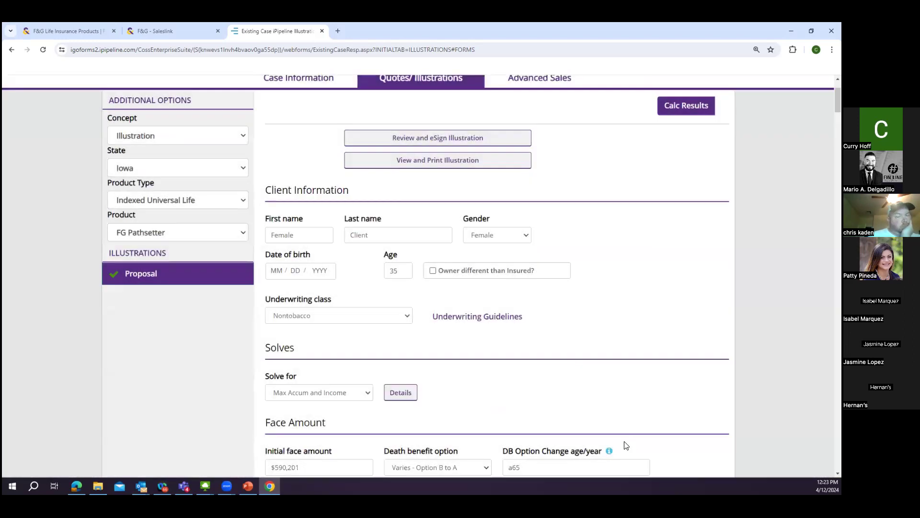
Step: Compare the available Solve for choices again, keeping Max Accum and Income selected
click(370, 394)
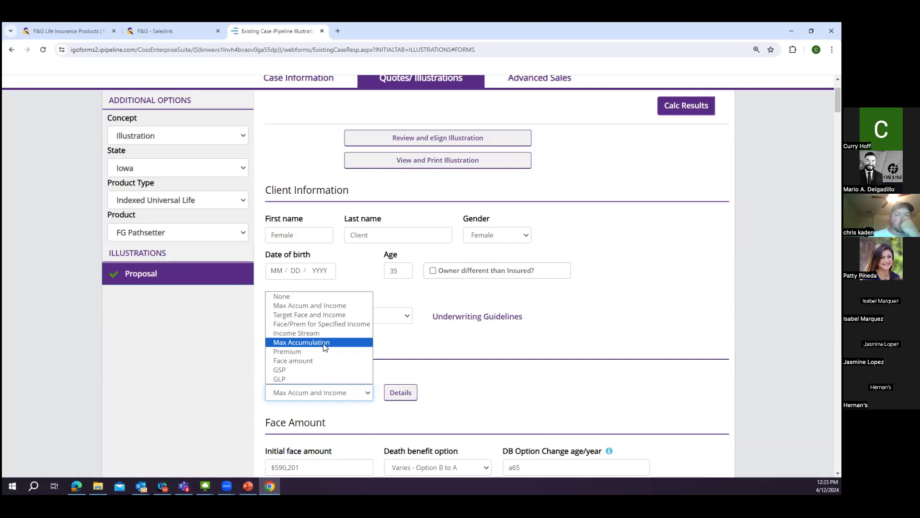
click(435, 341)
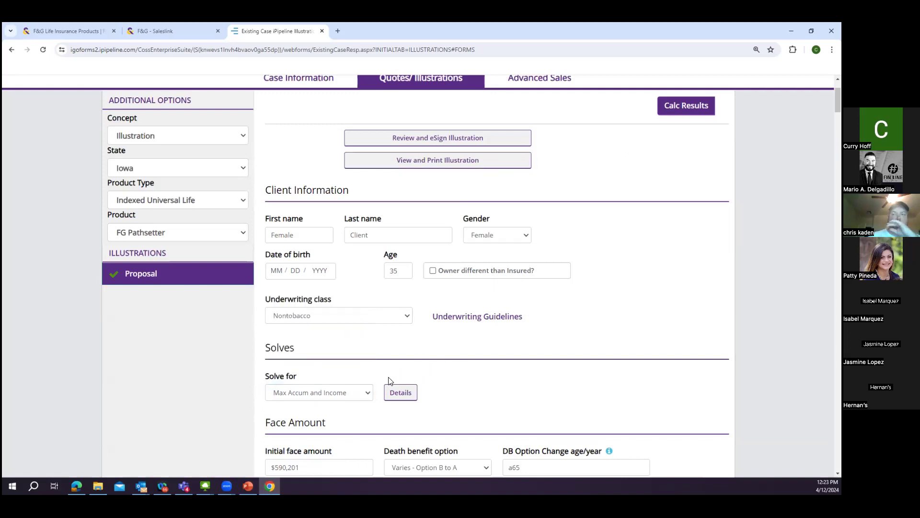
click(370, 390)
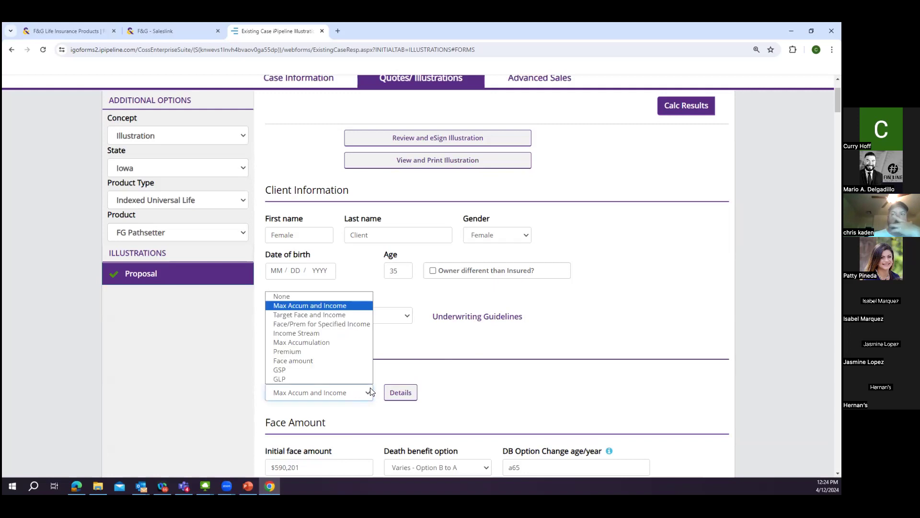
click(432, 344)
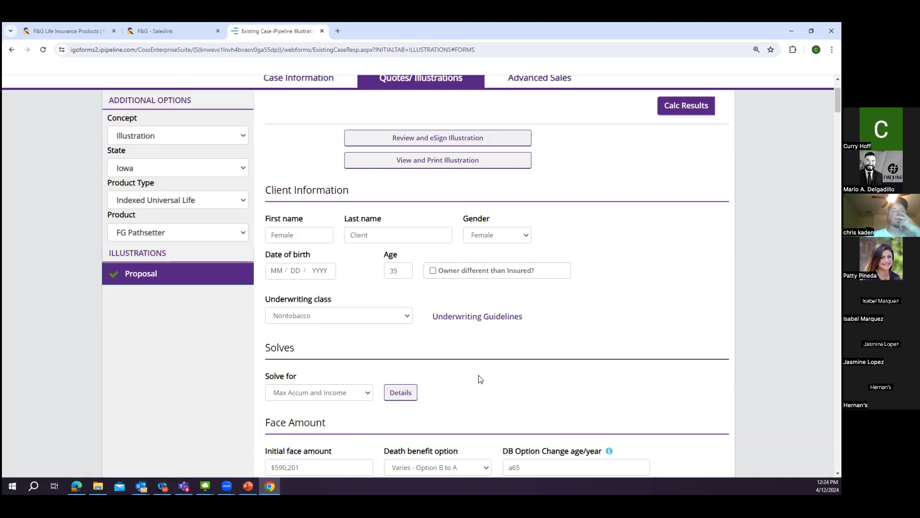
Step: Generate the illustration for viewing and printing, open it as a PDF, and enlarge it to 150%
click(385, 161)
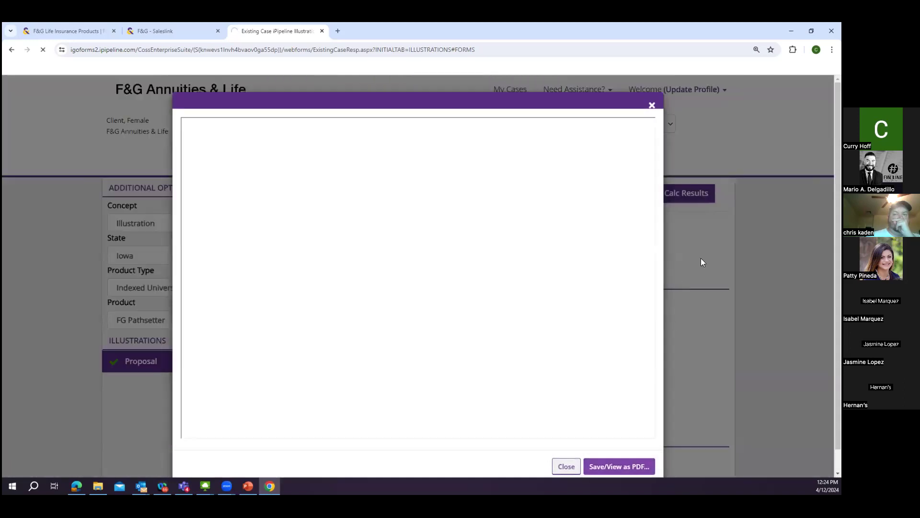
click(632, 464)
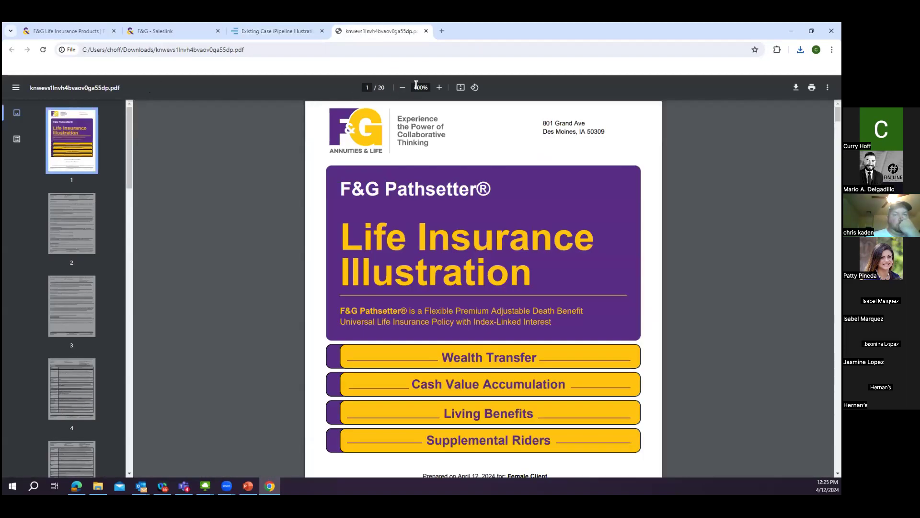
click(439, 88)
click(439, 87)
click(439, 87)
Step: Go to the Tabular Detail on page 10 of the illustration and check the coverage summary above it
scroll(98, 280, down, 10)
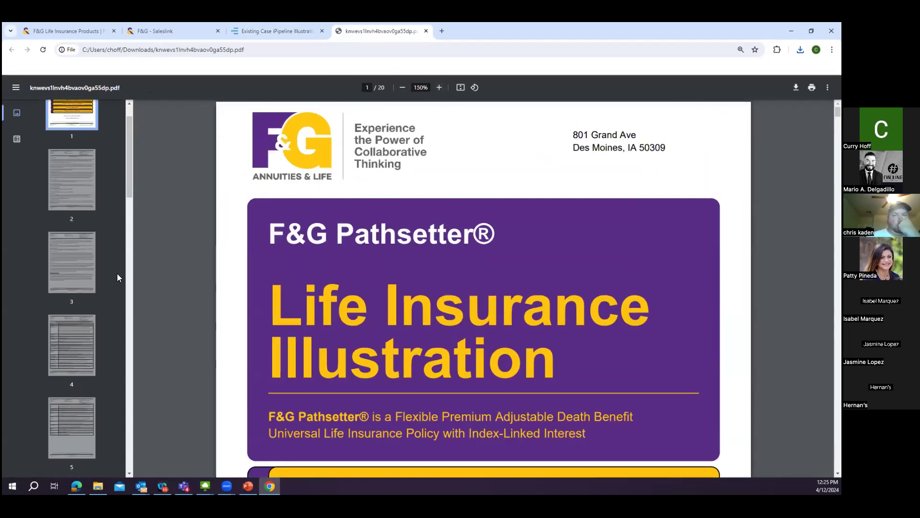
scroll(82, 307, down, 4)
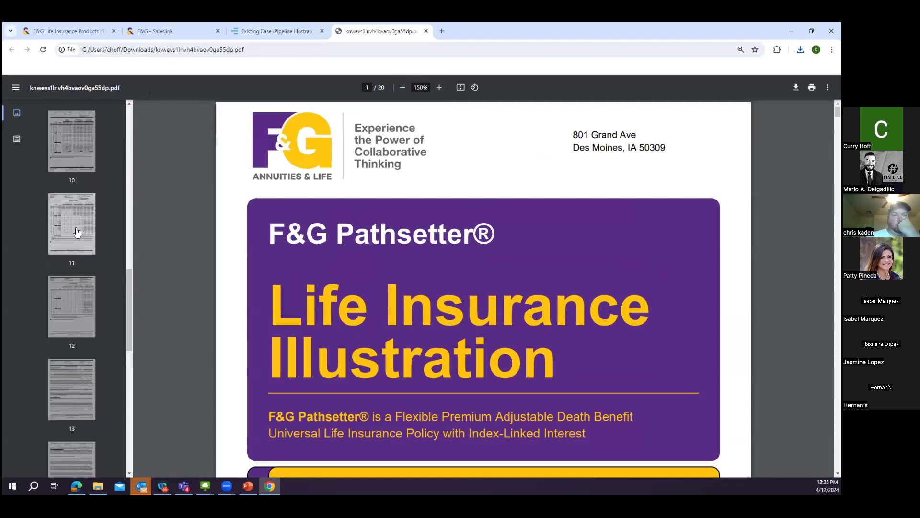
click(68, 159)
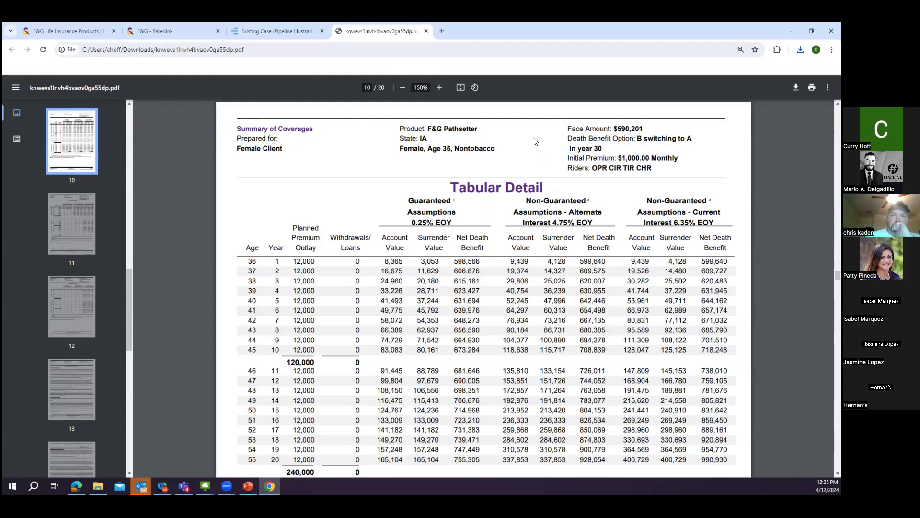
mouse_move(654, 130)
mouse_down()
mouse_move(636, 139)
mouse_move(615, 128)
mouse_move(645, 126)
mouse_up()
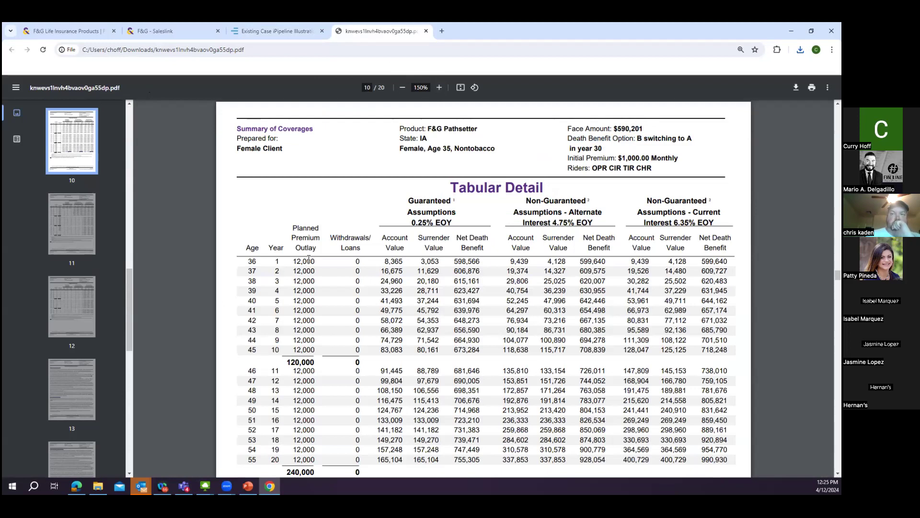
Step: Examine the planned premiums, account values and net death benefits from age 36 to 65
scroll(306, 259, down, 1)
scroll(302, 224, down, 3)
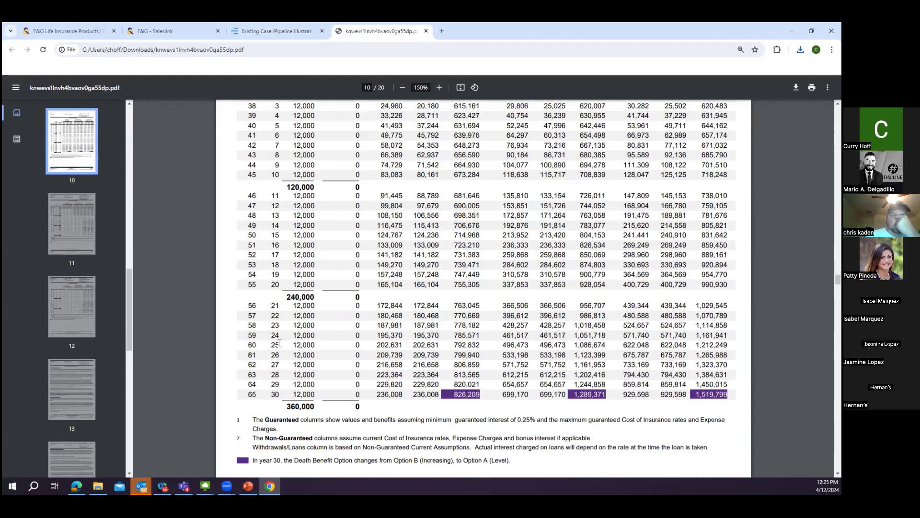
scroll(590, 345, up, 2)
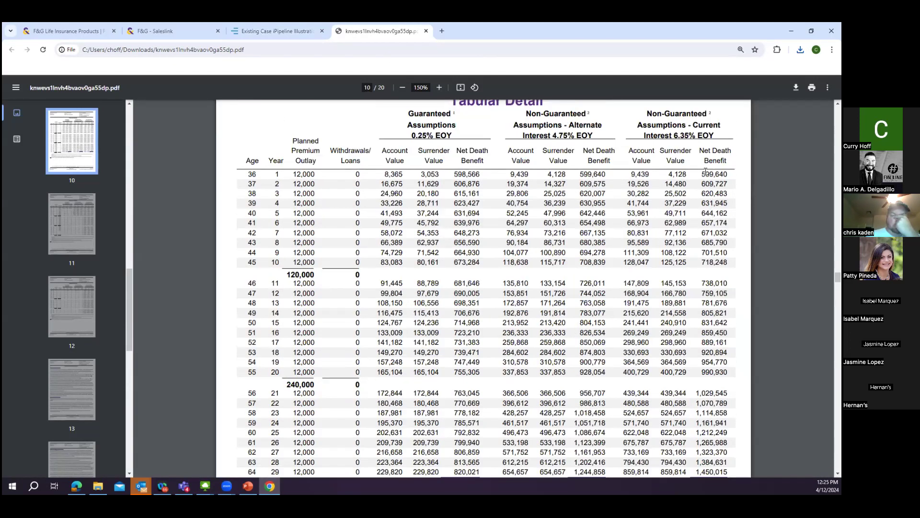
scroll(725, 364, down, 1)
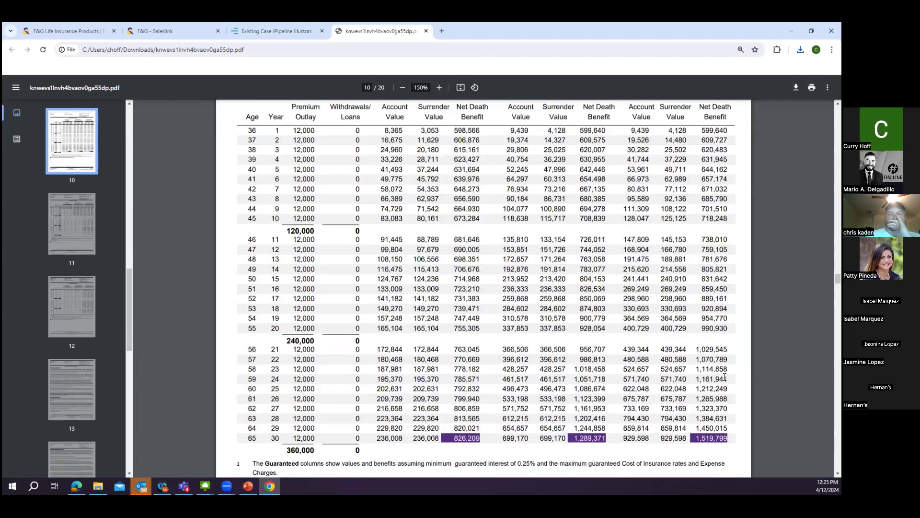
scroll(703, 197, up, 1)
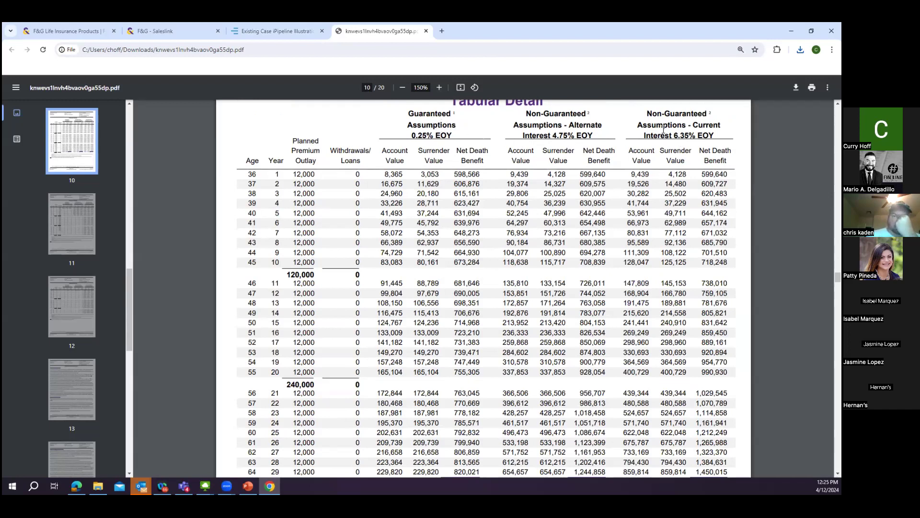
Step: Highlight the current and guaranteed assumption headings of the Tabular Detail to compare their interest rates
drag(715, 136, 646, 134)
click(693, 131)
drag(687, 126, 638, 125)
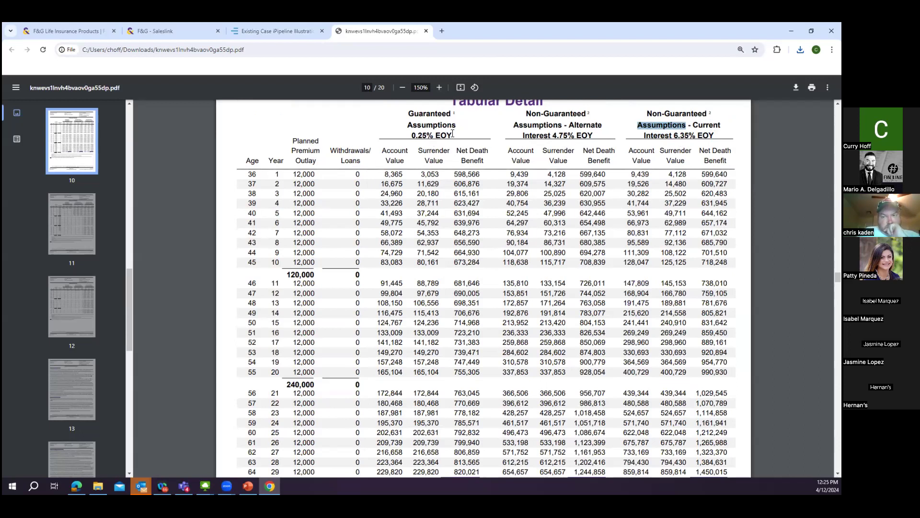
drag(452, 135, 414, 136)
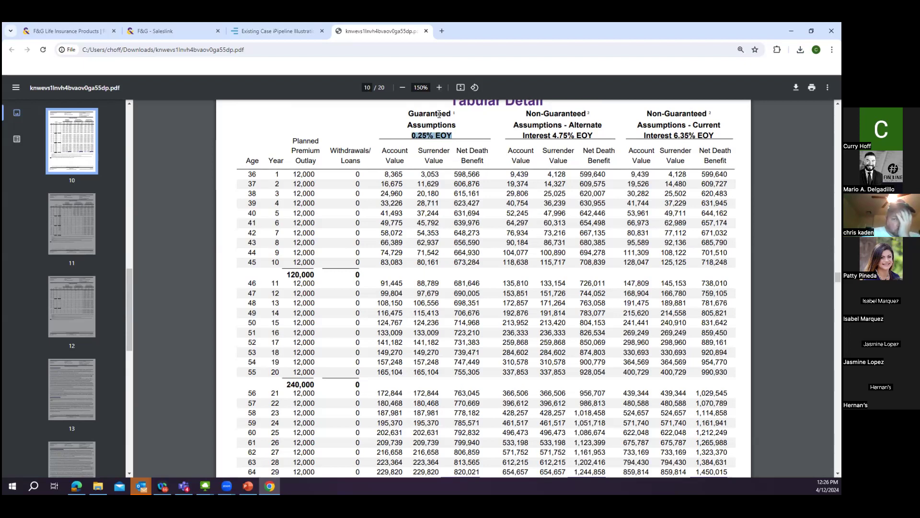
drag(453, 112, 404, 112)
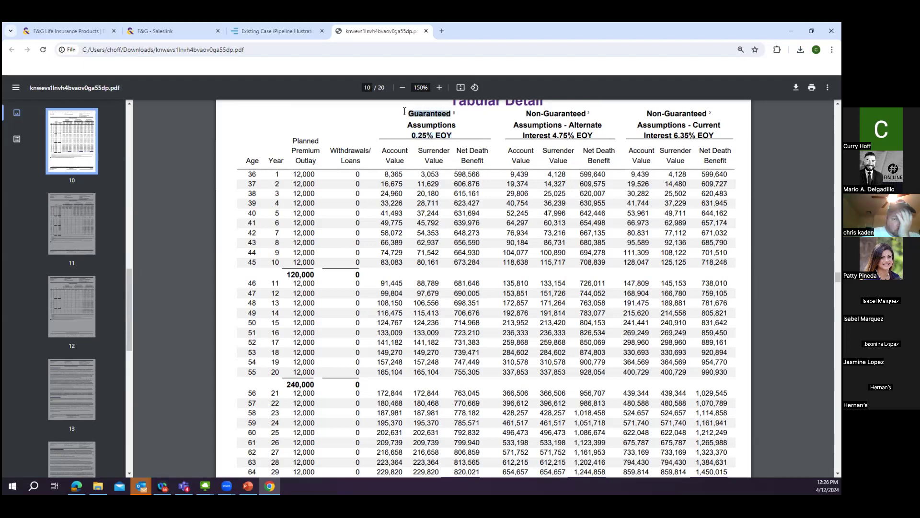
click(405, 111)
Step: Continue to the Tabular Detail on page 11 and highlight the age 66 amount under Withdrawals/Loans
scroll(526, 150, down, 1)
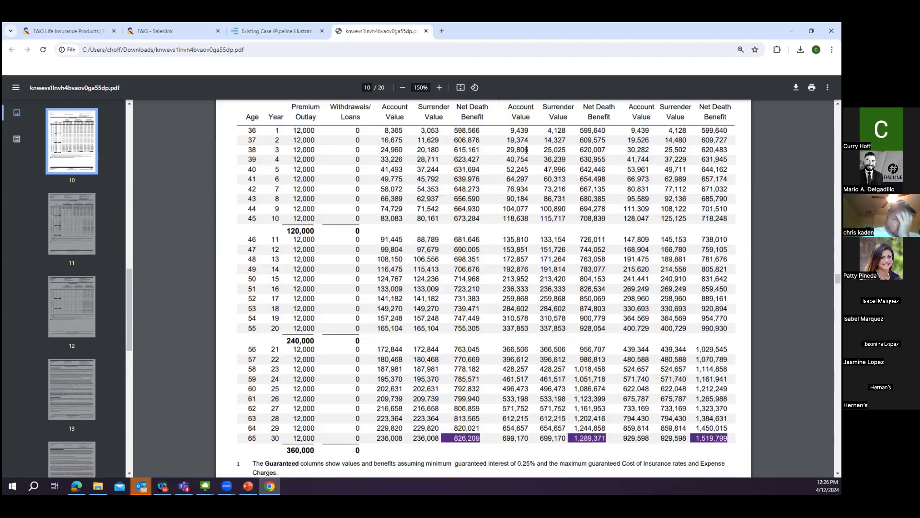
scroll(532, 149, down, 12)
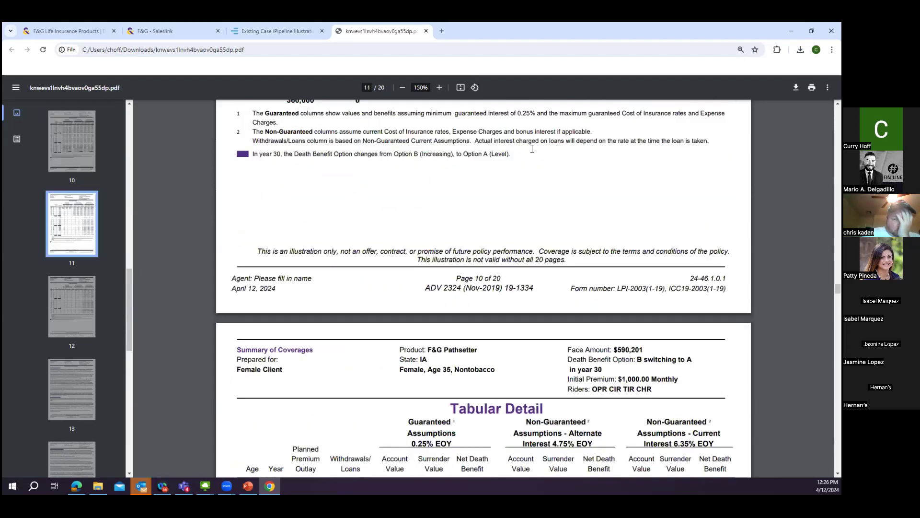
scroll(535, 148, down, 4)
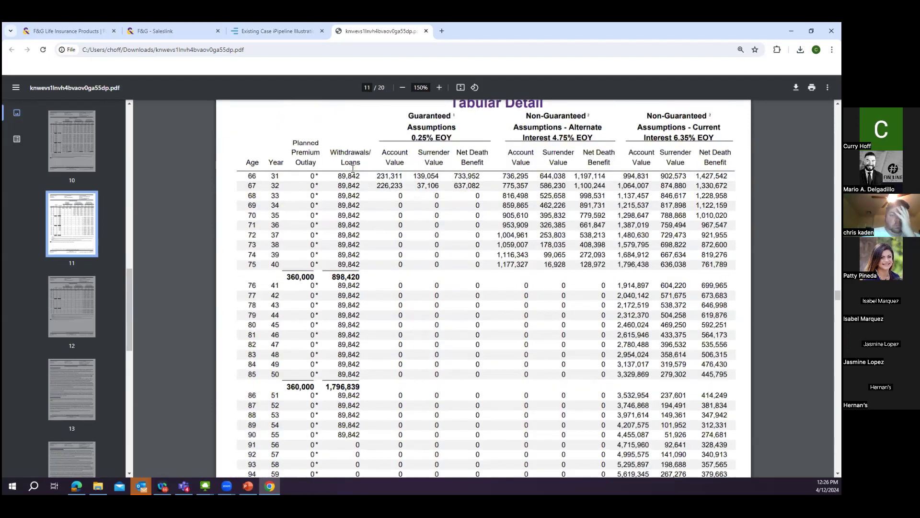
drag(360, 176, 337, 173)
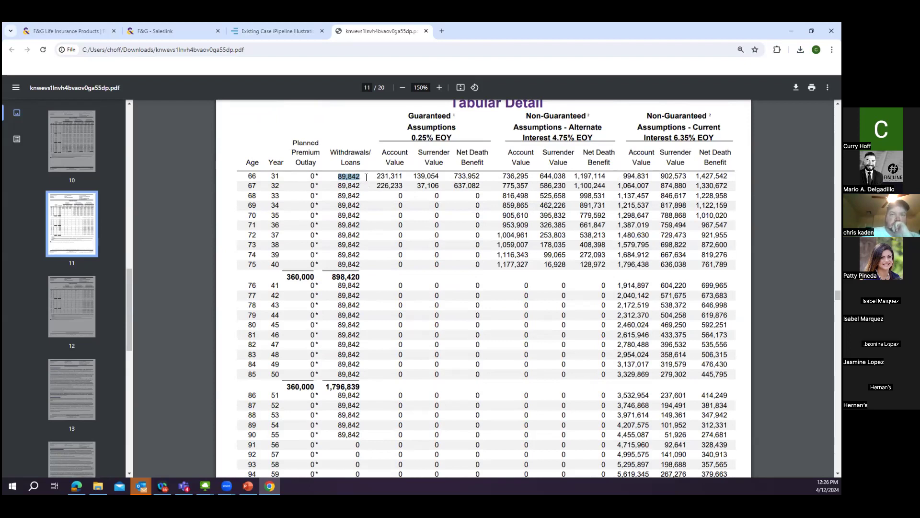
Step: Examine the yearly loan income and the current-assumption net death benefits from age 66 to 95
scroll(366, 173, down, 1)
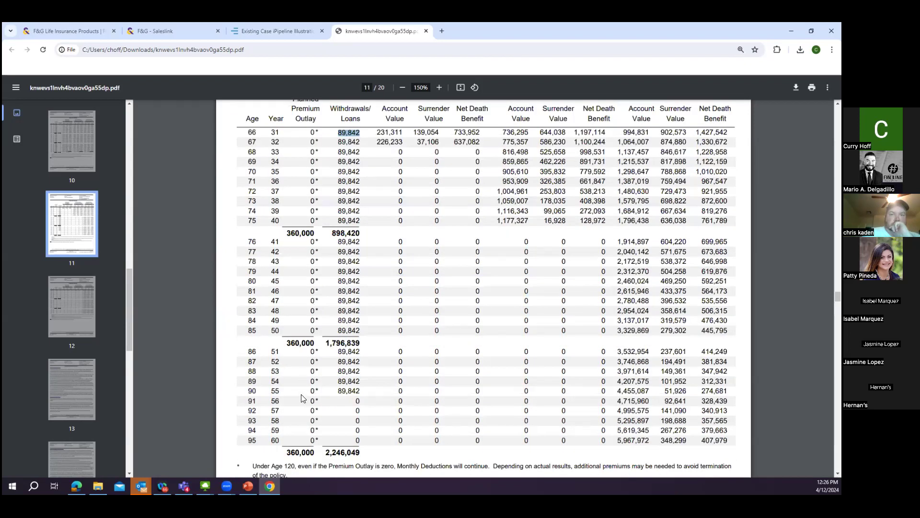
scroll(339, 317, down, 1)
scroll(339, 316, up, 1)
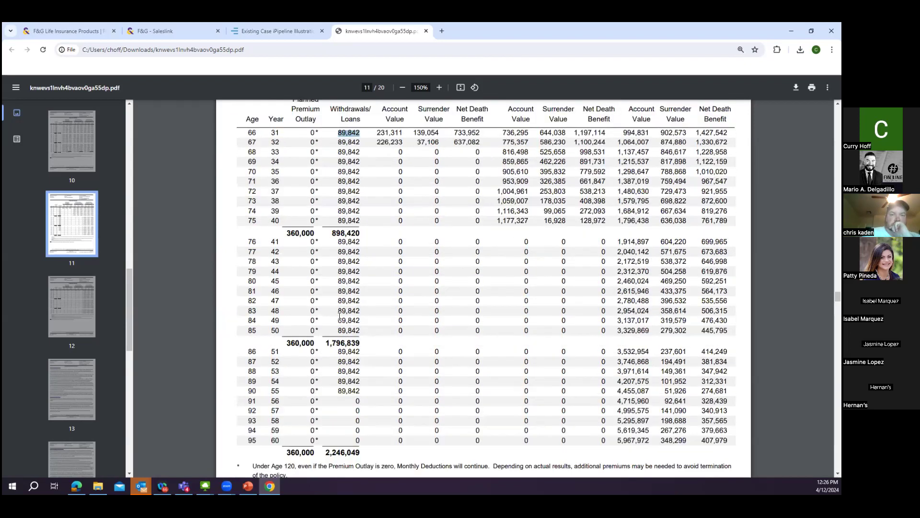
scroll(347, 315, up, 1)
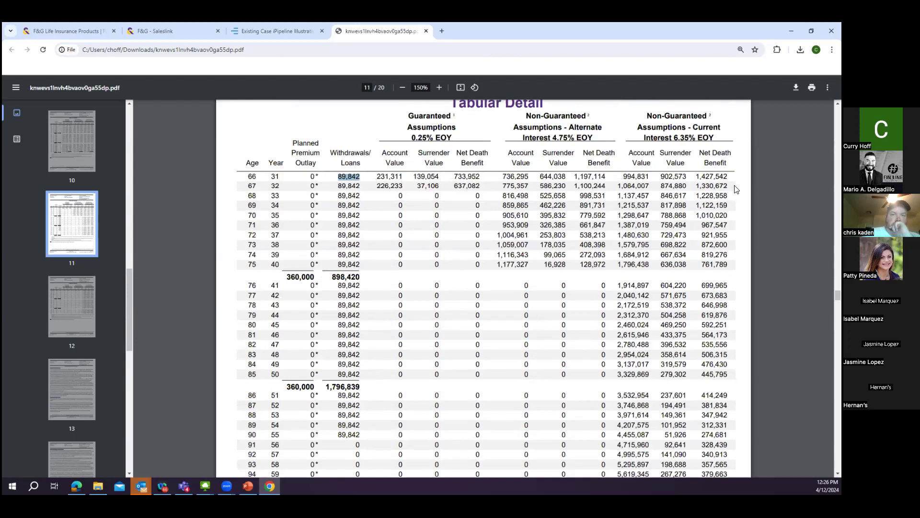
scroll(717, 178, down, 1)
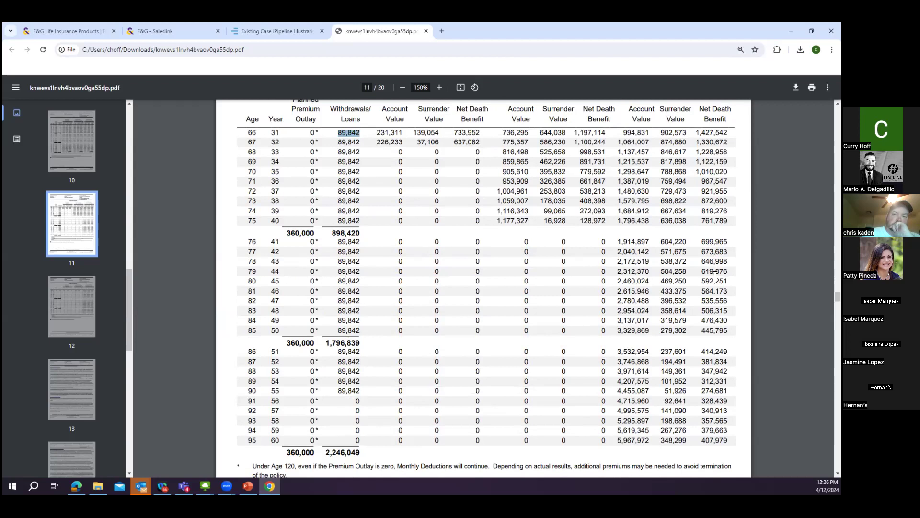
scroll(713, 312, down, 2)
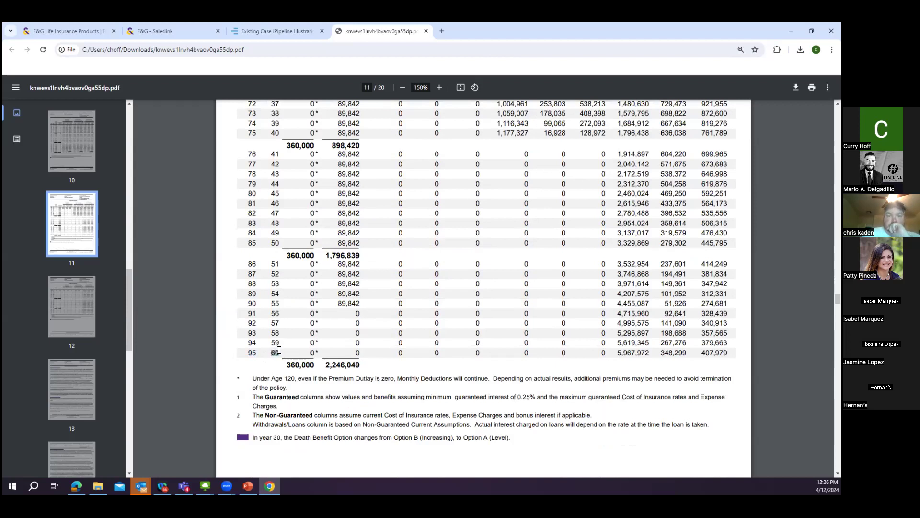
Step: Highlight the total premium outlay, the total withdrawals and loans, and the current-assumption net death benefit at age 95
click(249, 354)
drag(316, 364, 285, 361)
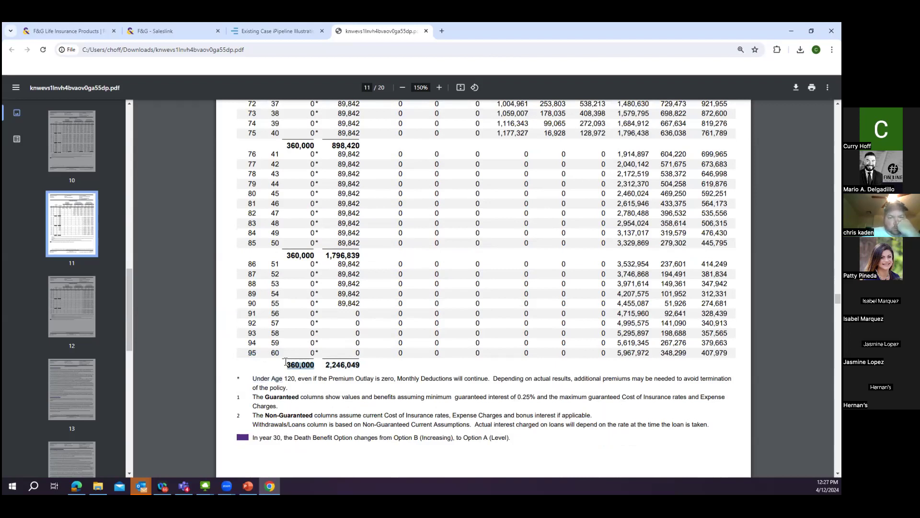
click(309, 356)
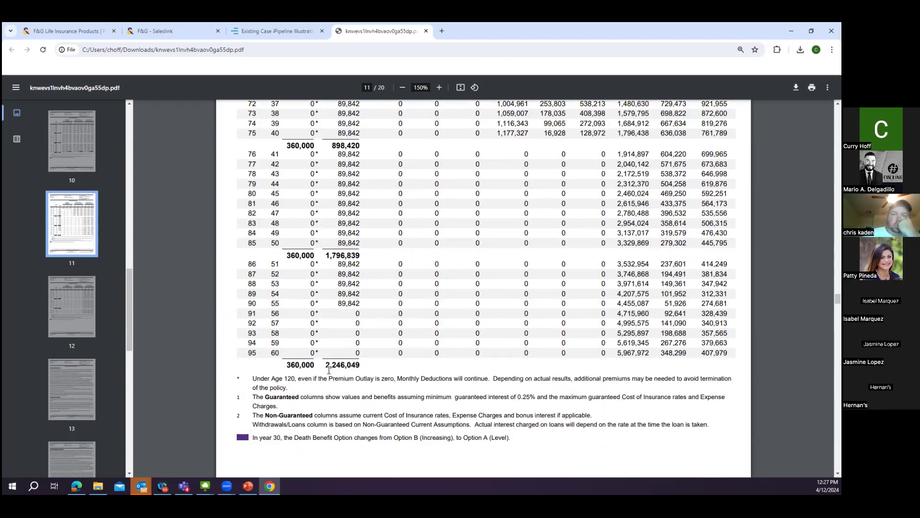
double_click(345, 365)
drag(728, 353, 705, 355)
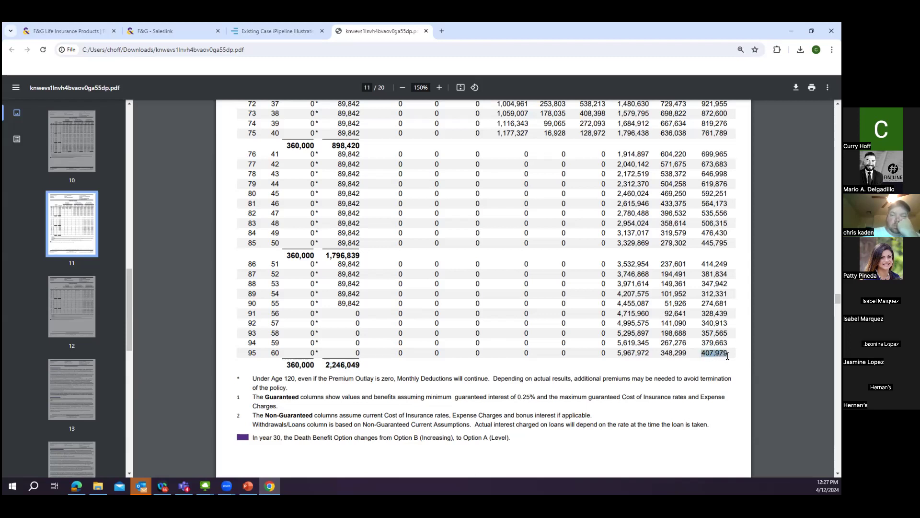
Step: Examine the age 66 to 95 rows of the Tabular Detail under the guaranteed, alternate and current assumptions
click(727, 356)
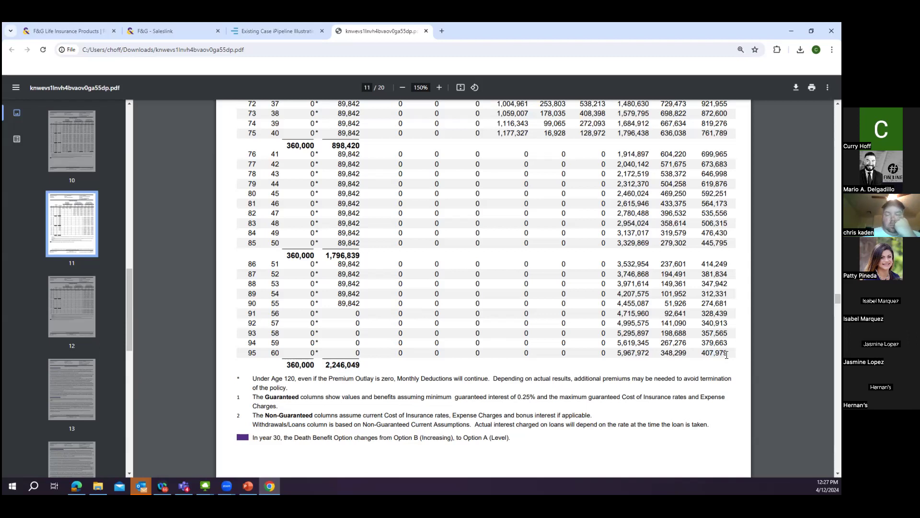
scroll(523, 316, up, 1)
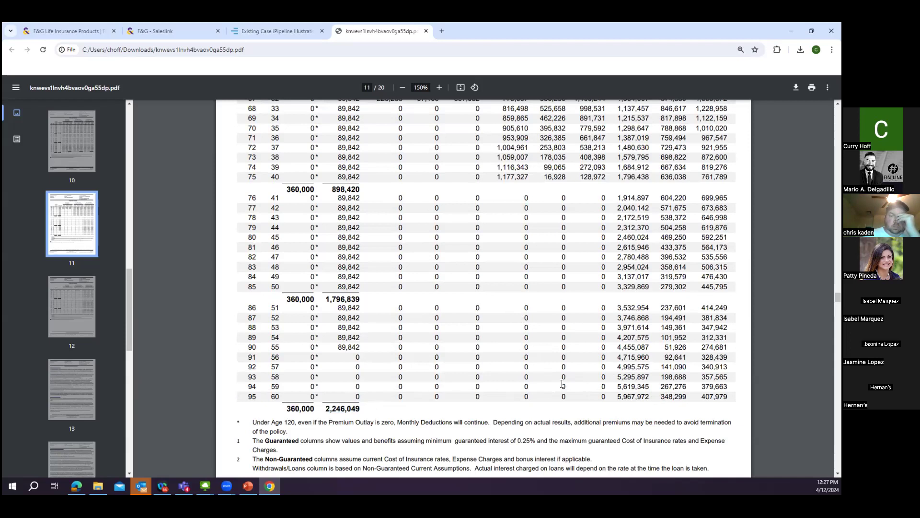
scroll(628, 201, up, 2)
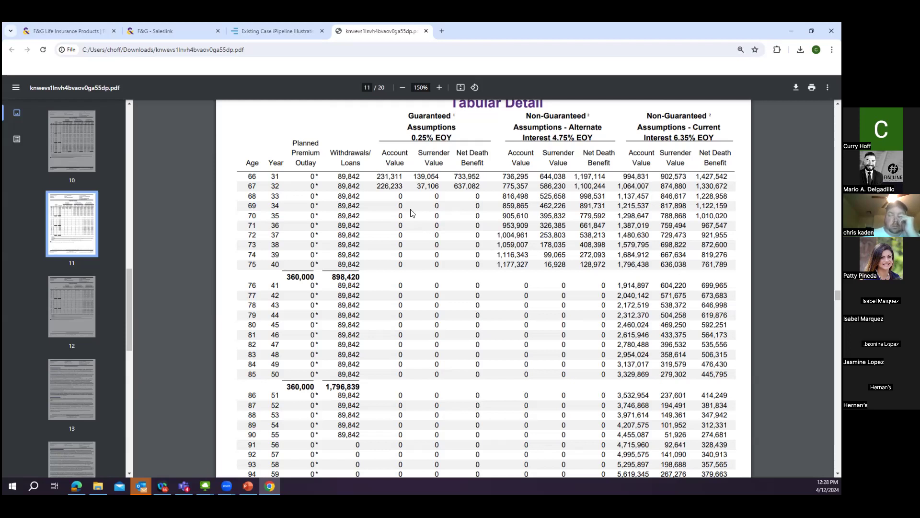
mouse_move(362, 426)
mouse_down()
mouse_move(359, 316)
mouse_move(362, 428)
mouse_up()
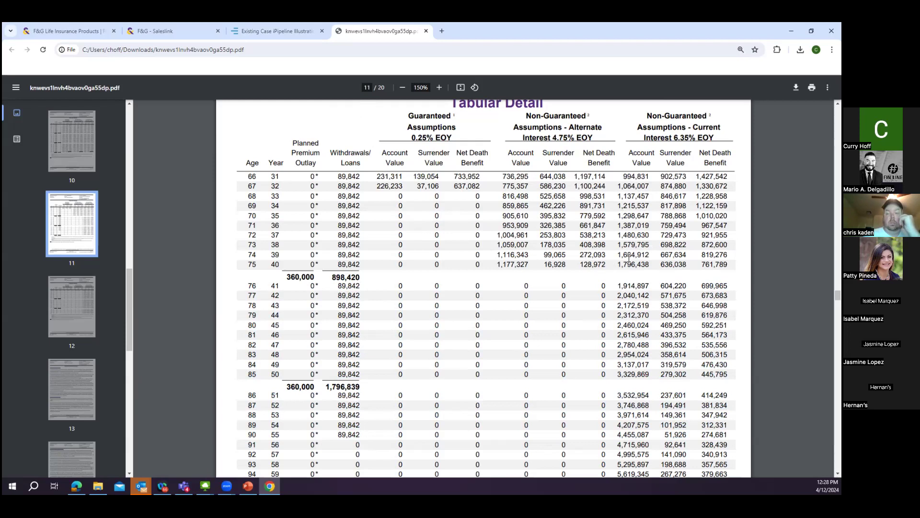
scroll(620, 240, down, 1)
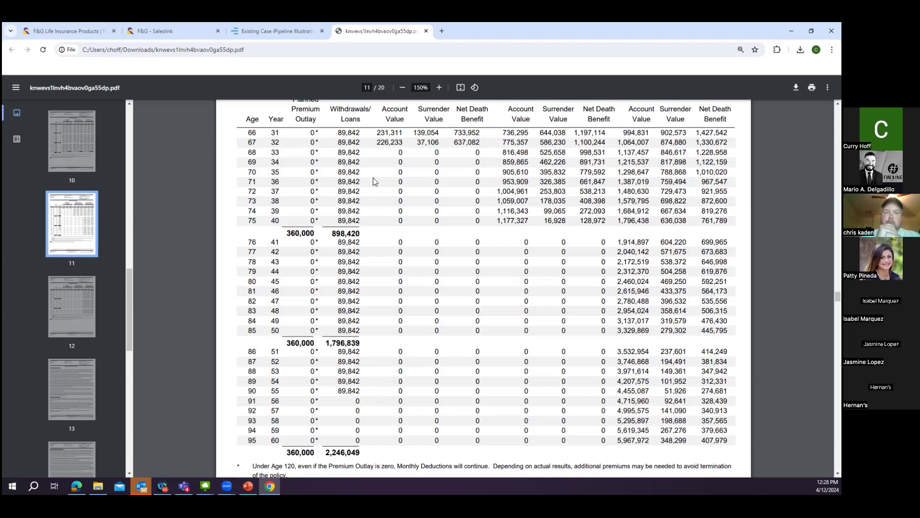
Step: Close the PDF and the illustration preview, and open the solve details down to the income stream settings
click(426, 33)
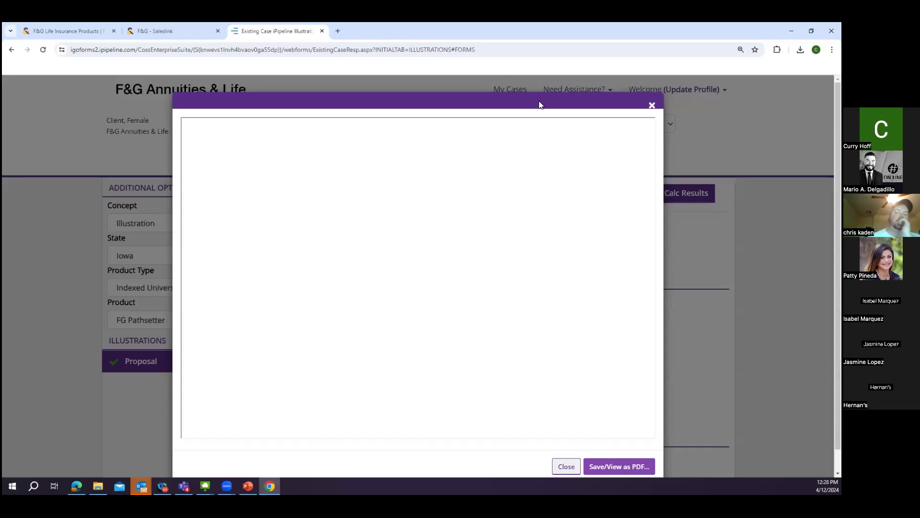
click(650, 110)
scroll(546, 285, down, 3)
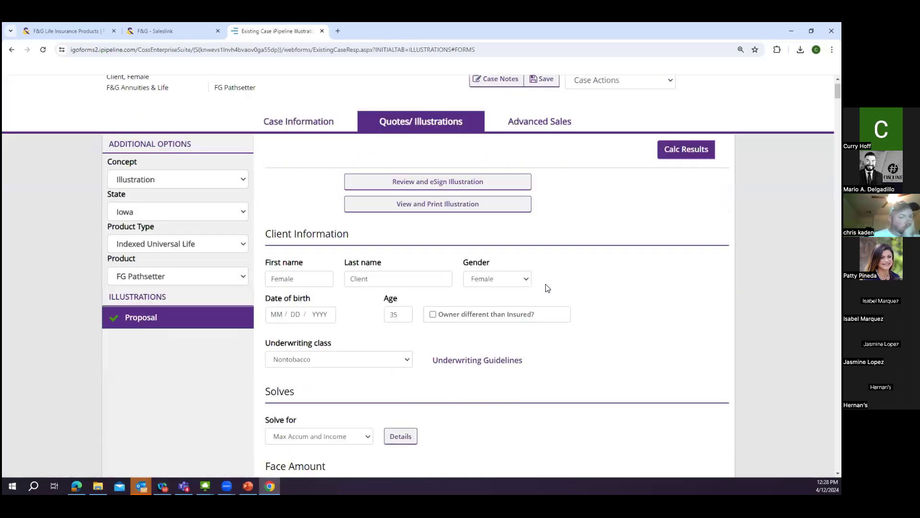
click(400, 349)
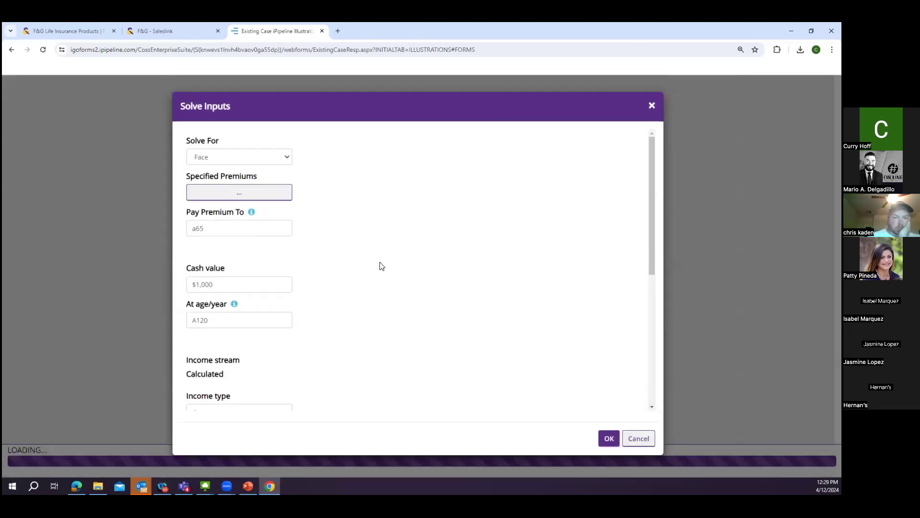
scroll(343, 300, down, 5)
scroll(234, 241, up, 2)
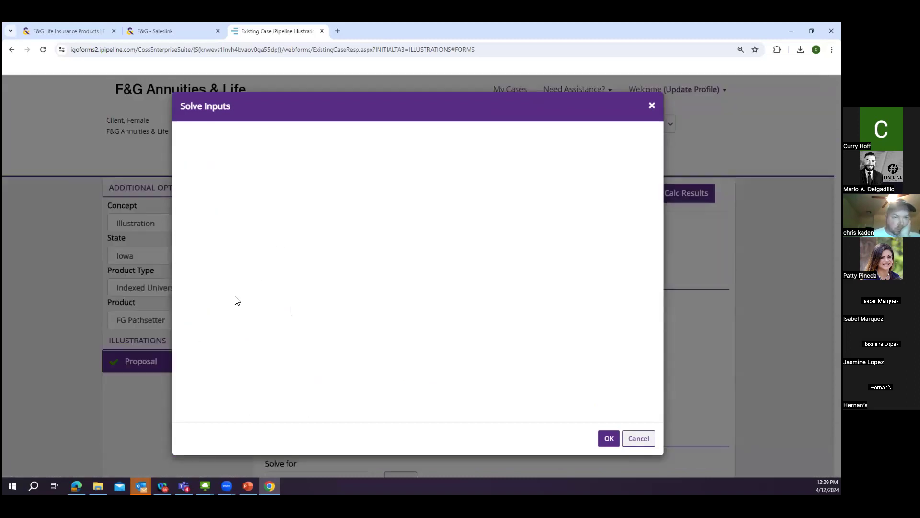
scroll(415, 234, down, 5)
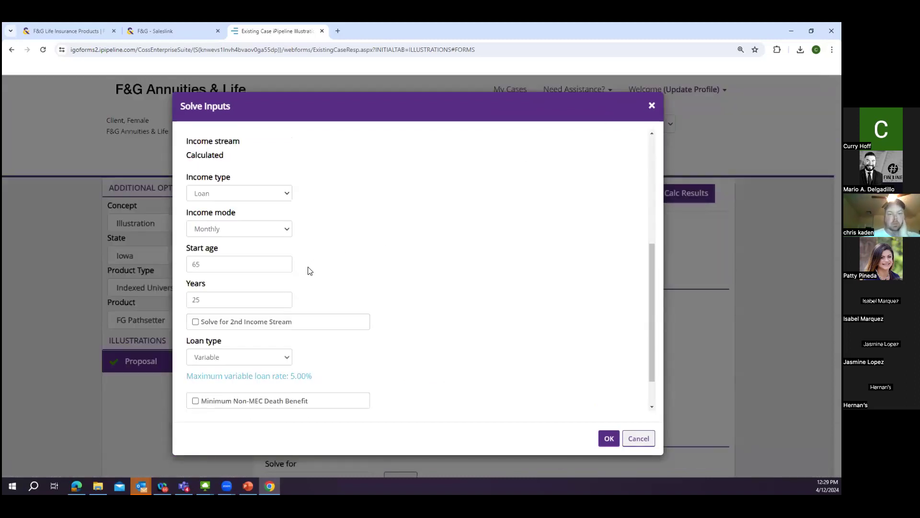
Step: Set the income stream's duration to 35 years in the solve inputs
click(199, 258)
click(214, 300)
drag(203, 301, 192, 299)
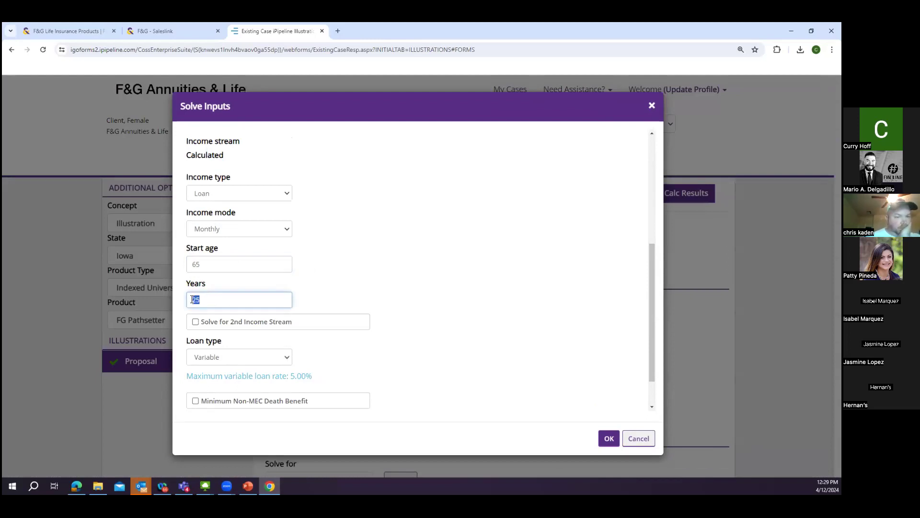
click(211, 297)
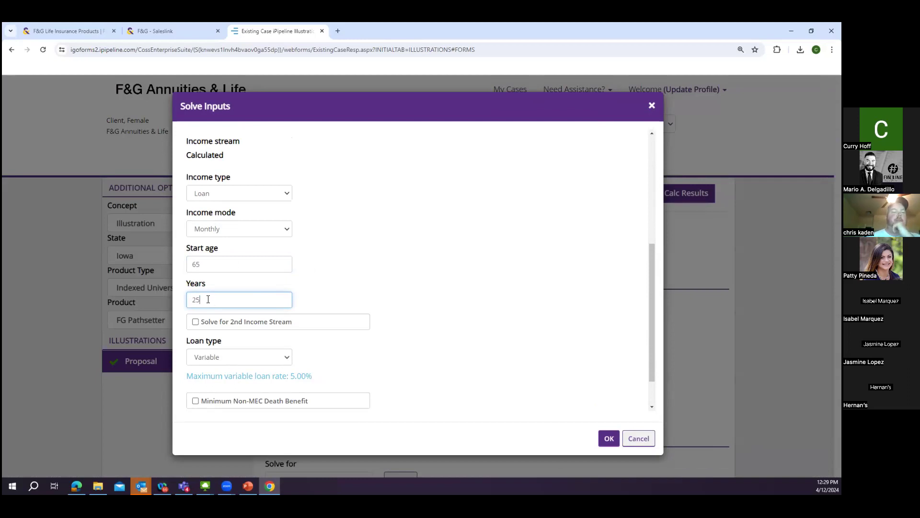
key(BackSpace)
key(BackSpace)
text(35)
click(330, 274)
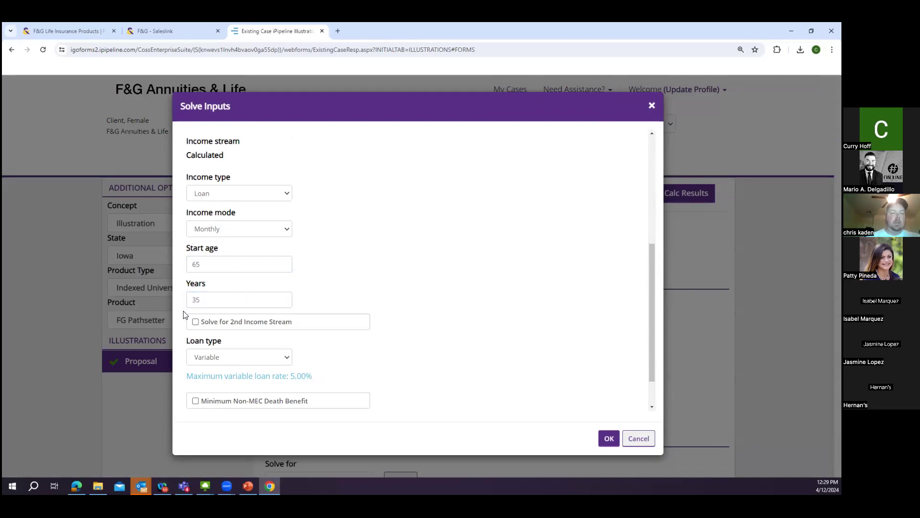
Step: Return the income stream's duration to 25 years
double_click(197, 300)
key(BackSpace)
text(35)
key(BackSpace)
key(BackSpace)
text(25)
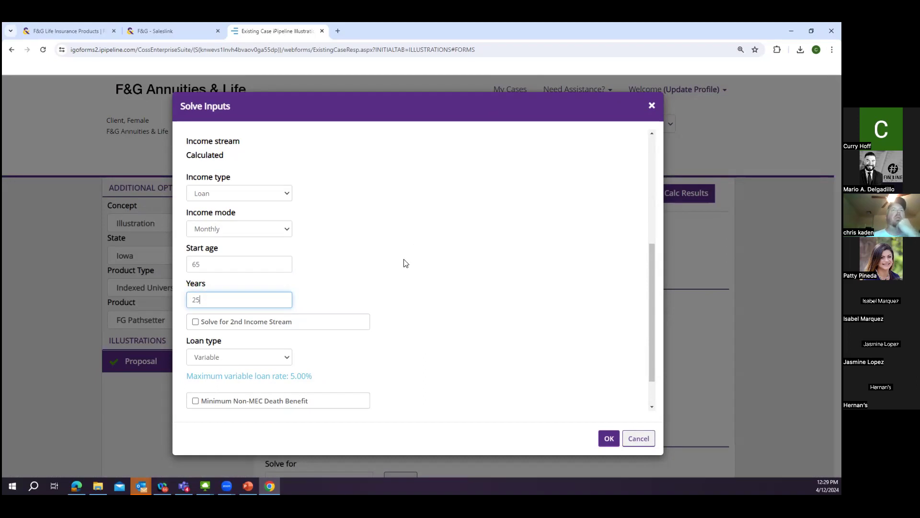
Step: Enable the Minimum Non-MEC Death Benefit option and accept the solve inputs
scroll(403, 268, down, 1)
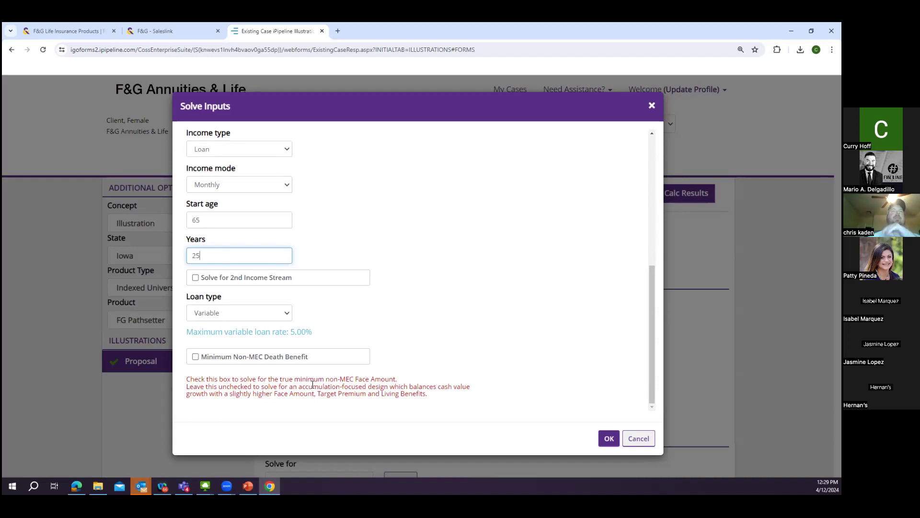
click(346, 339)
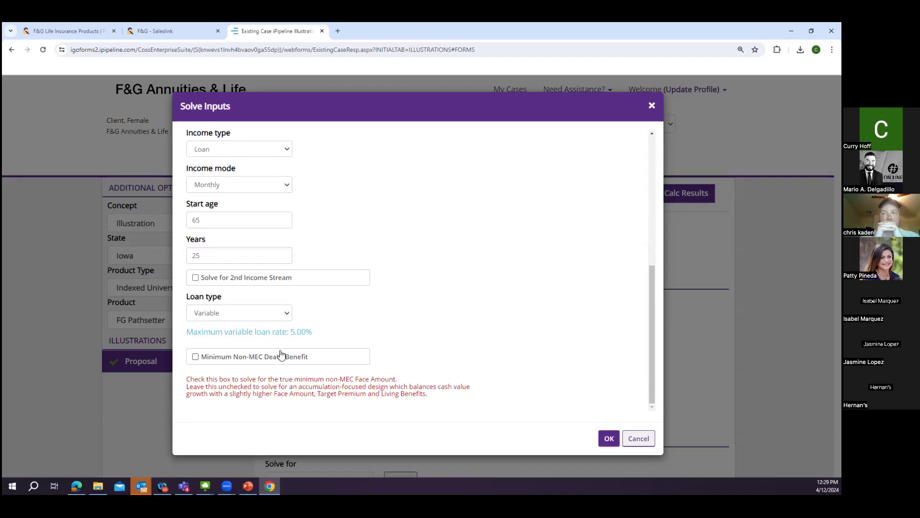
click(196, 357)
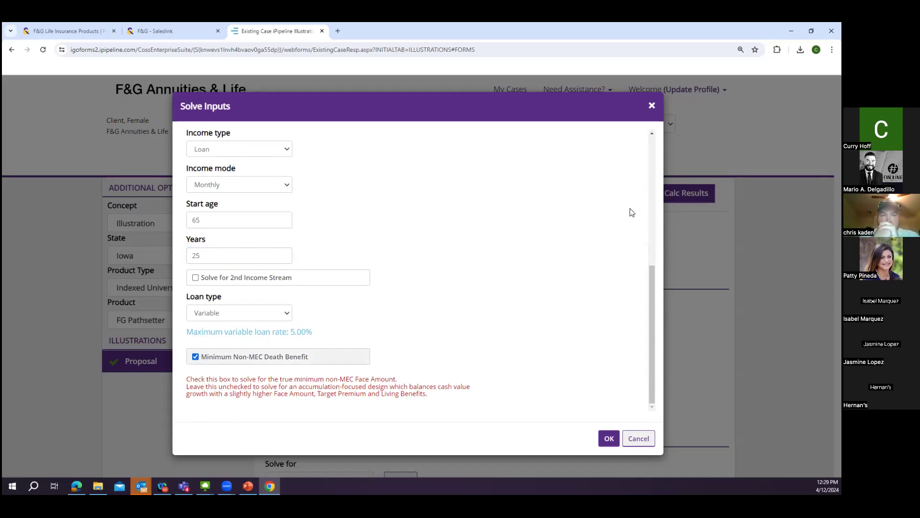
click(608, 438)
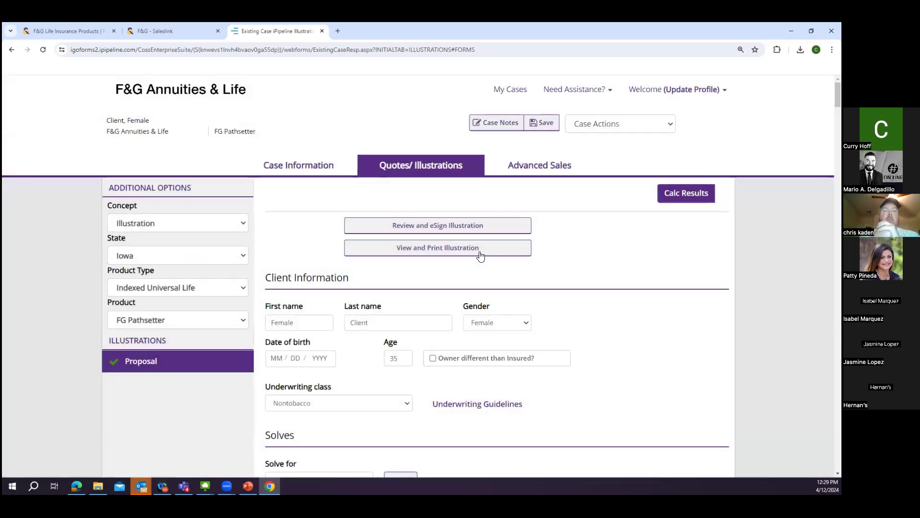
Step: Generate the revised illustration as a PDF and enlarge the opened document to 150%
click(481, 254)
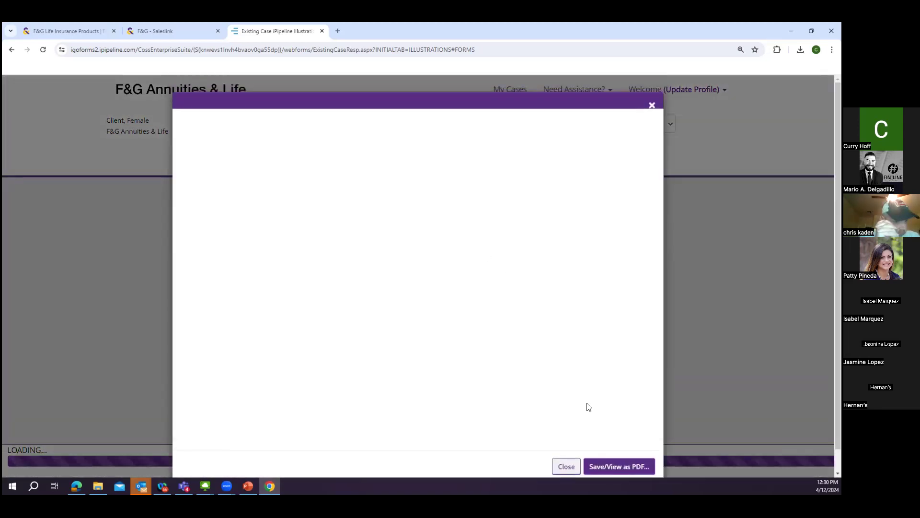
click(620, 467)
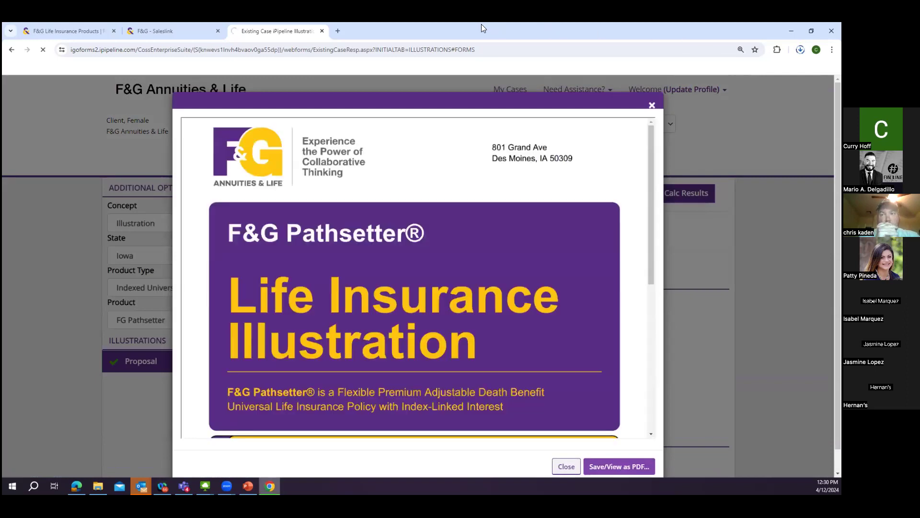
click(751, 67)
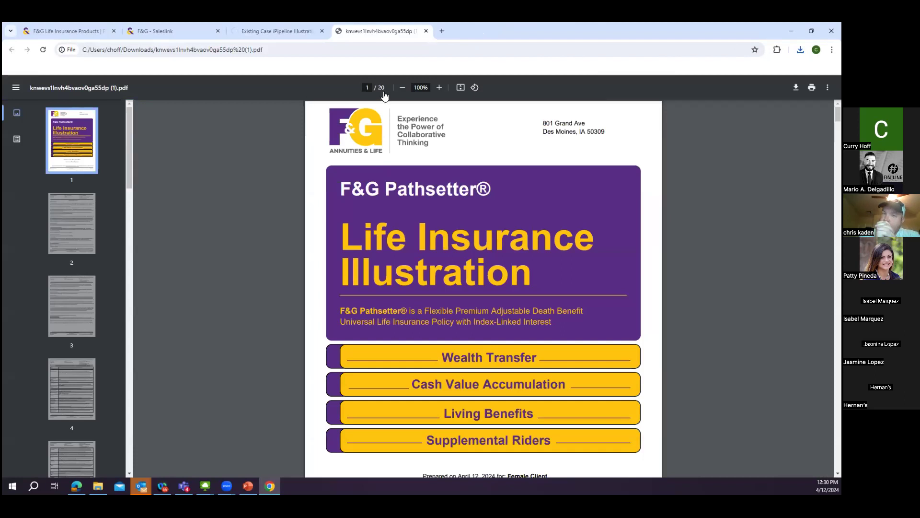
click(438, 87)
click(438, 90)
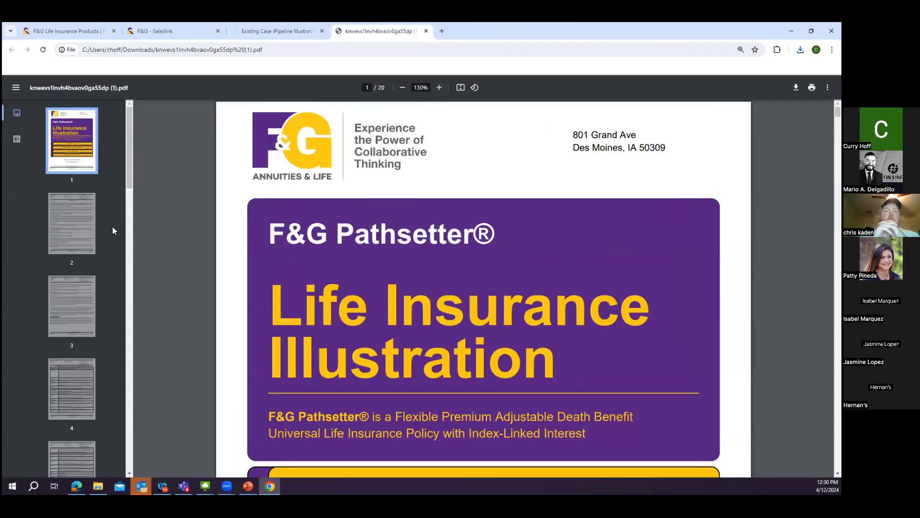
Step: Go to the Tabular Detail on page 10 and highlight the face amount in the coverage summary
scroll(96, 272, down, 10)
click(87, 368)
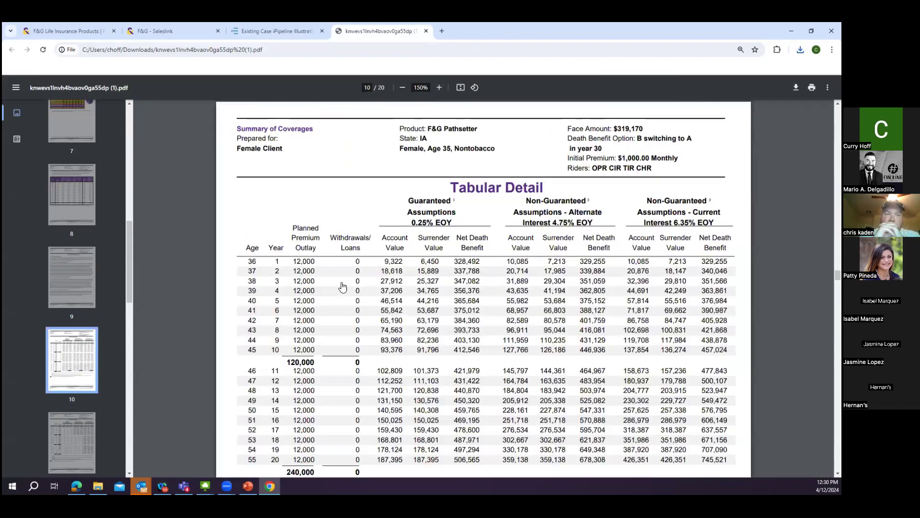
mouse_move(650, 130)
mouse_down()
mouse_move(613, 129)
mouse_move(652, 127)
mouse_up()
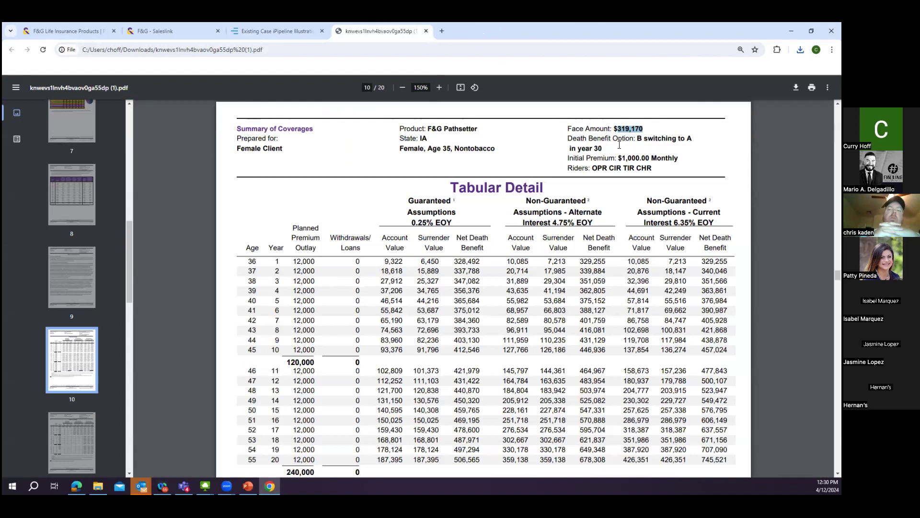
Step: On page 11, highlight the age 66 amount under Withdrawals/Loans and the face amount in the coverage summary
scroll(557, 208, down, 15)
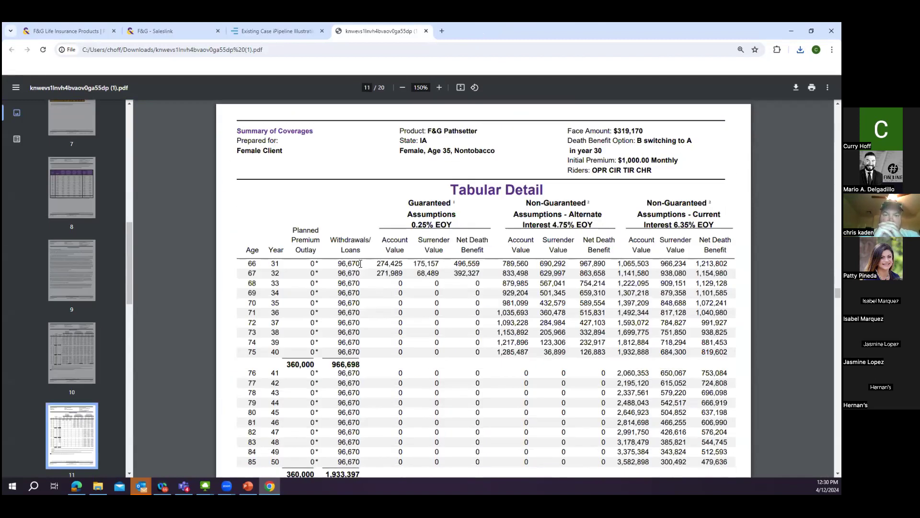
drag(360, 262, 333, 263)
click(339, 262)
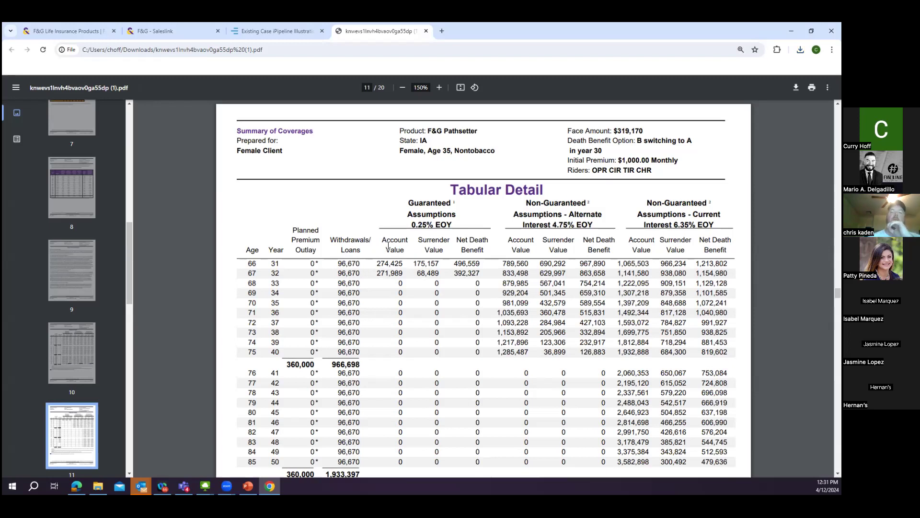
drag(641, 131, 619, 129)
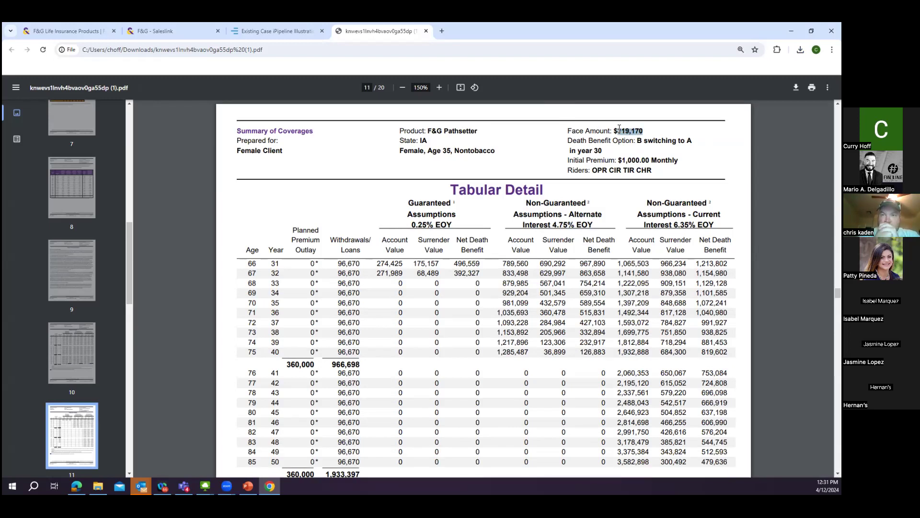
drag(619, 129, 616, 130)
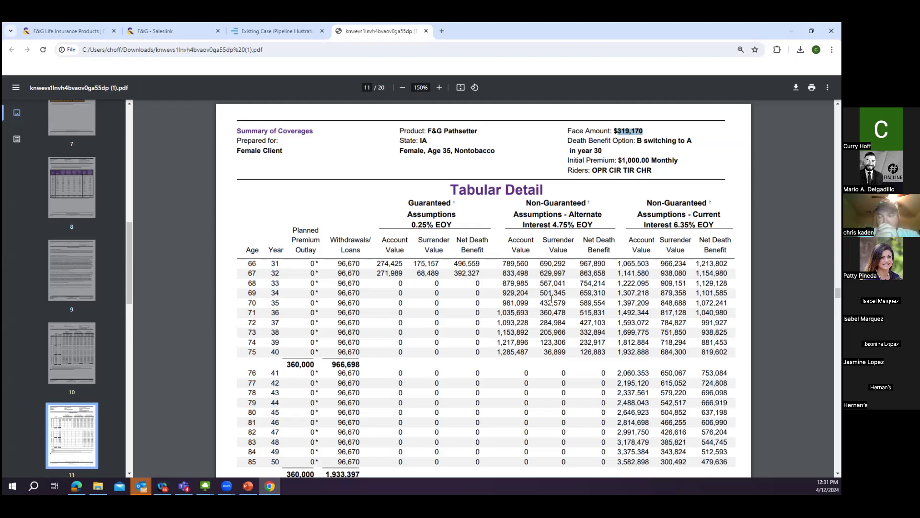
Step: Examine the premium outlay and current-assumption net death benefits across pages 10 and 11 of the Tabular Detail
scroll(551, 299, up, 15)
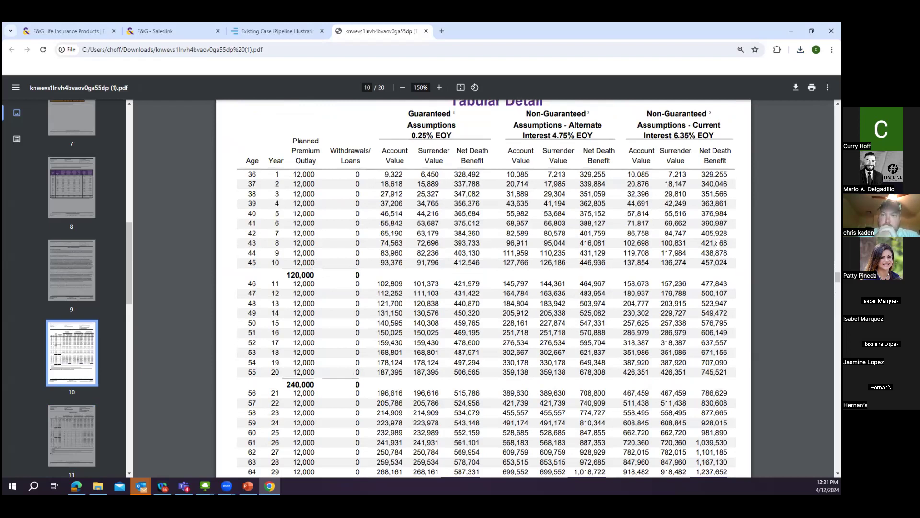
scroll(714, 190, down, 5)
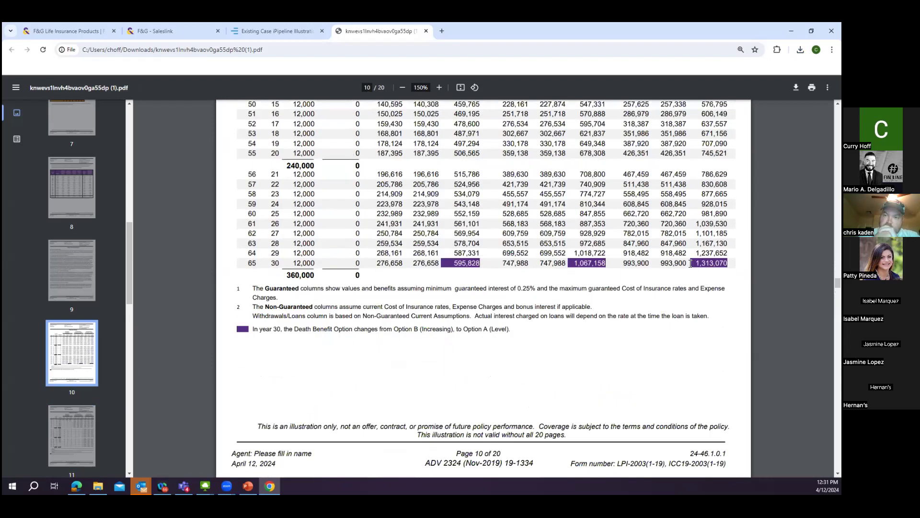
scroll(691, 263, down, 4)
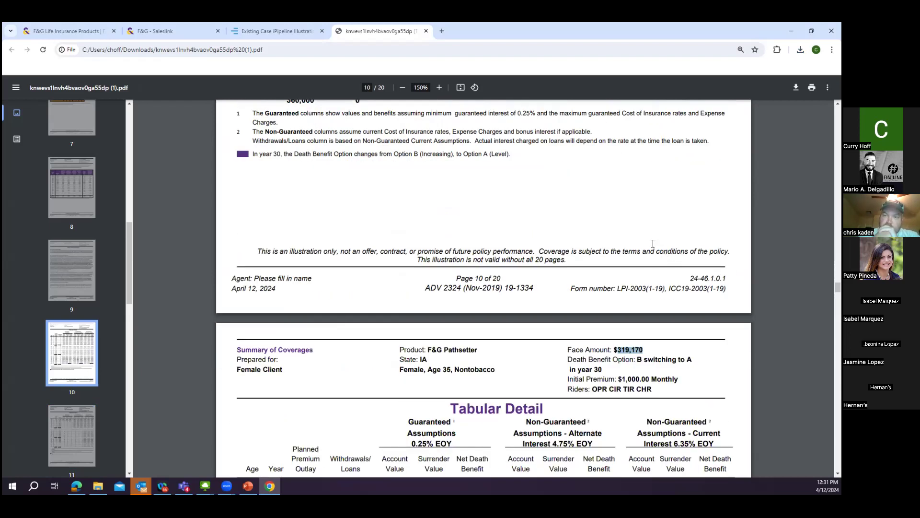
scroll(587, 243, down, 3)
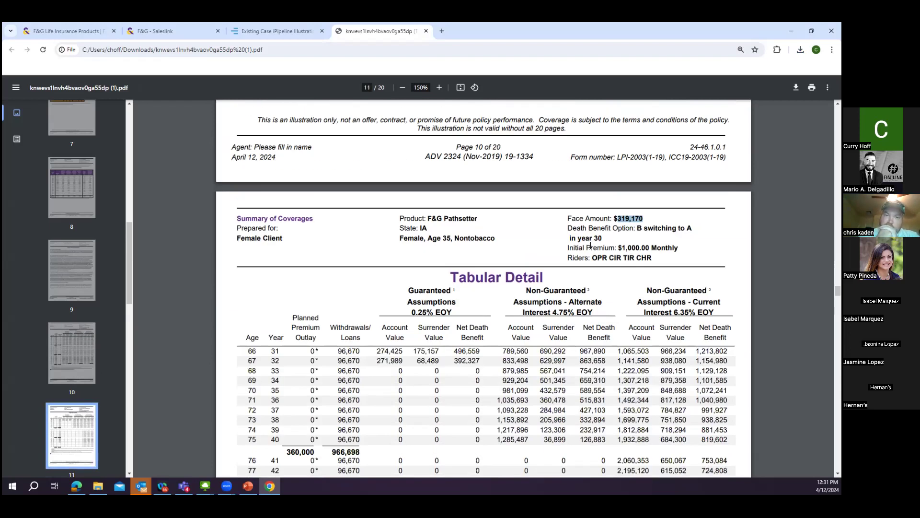
scroll(484, 262, up, 8)
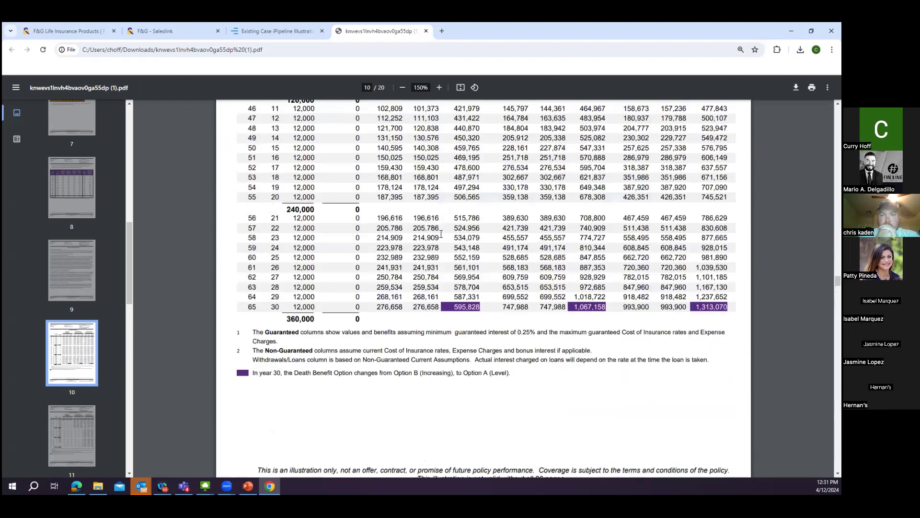
scroll(330, 198, up, 3)
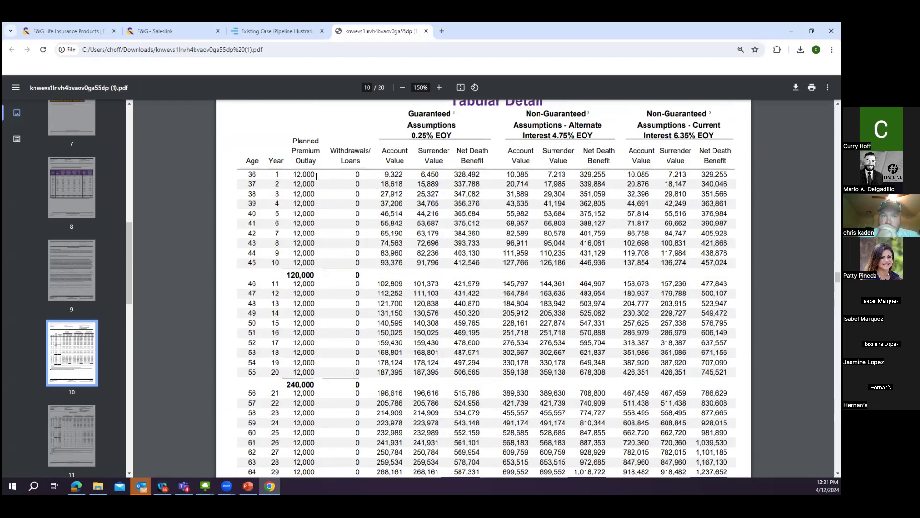
scroll(316, 177, up, 3)
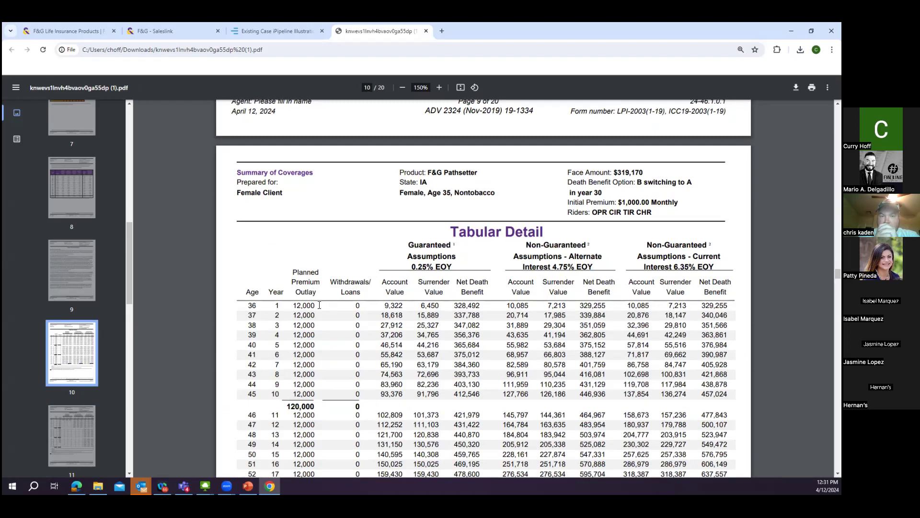
Step: Go to the policy values on page 17 of the illustration and highlight the Target premium amount
scroll(320, 304, up, 5)
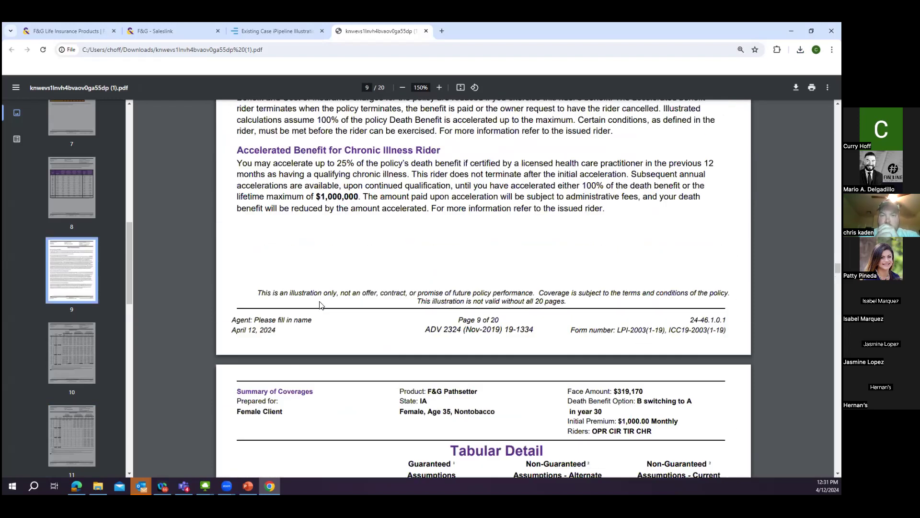
scroll(321, 302, down, 6)
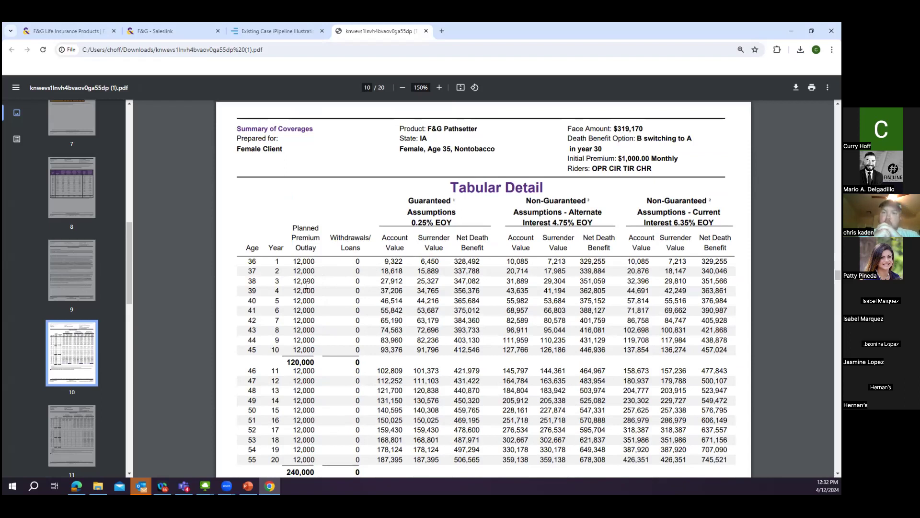
scroll(88, 277, down, 10)
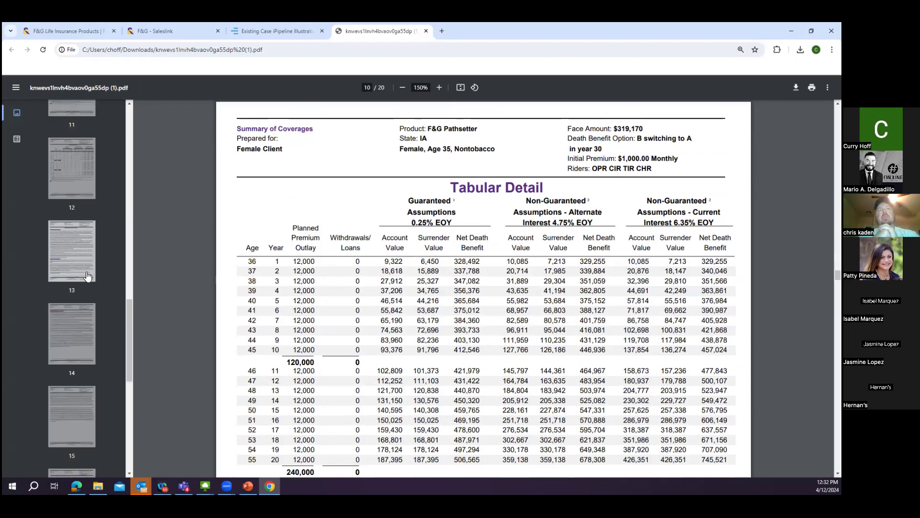
scroll(88, 276, down, 2)
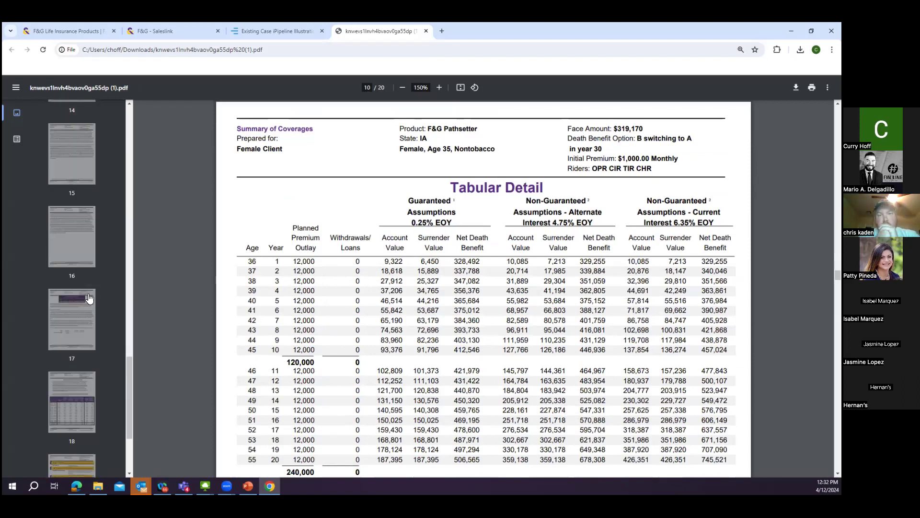
click(85, 306)
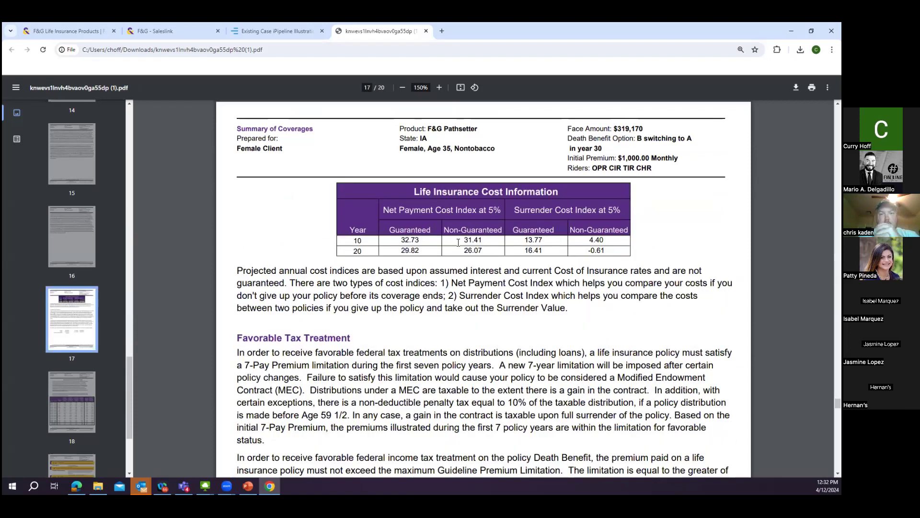
scroll(462, 238, down, 3)
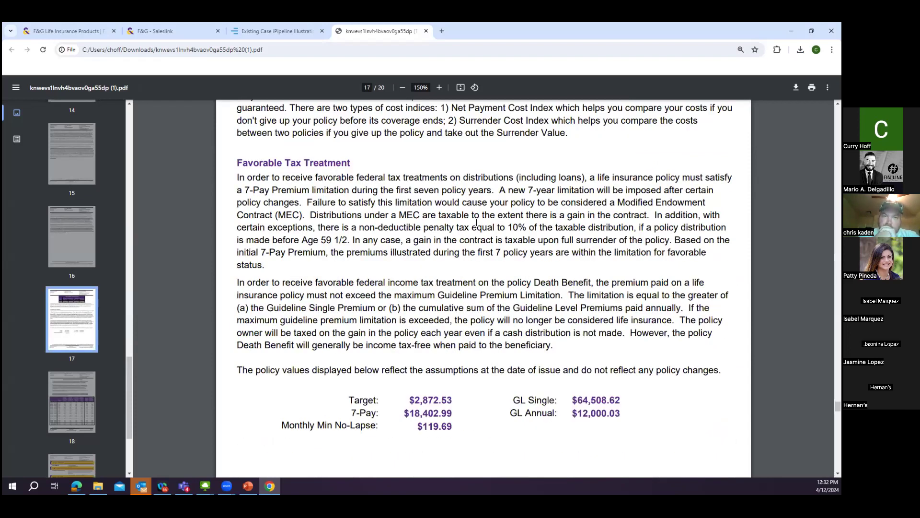
drag(452, 401, 414, 402)
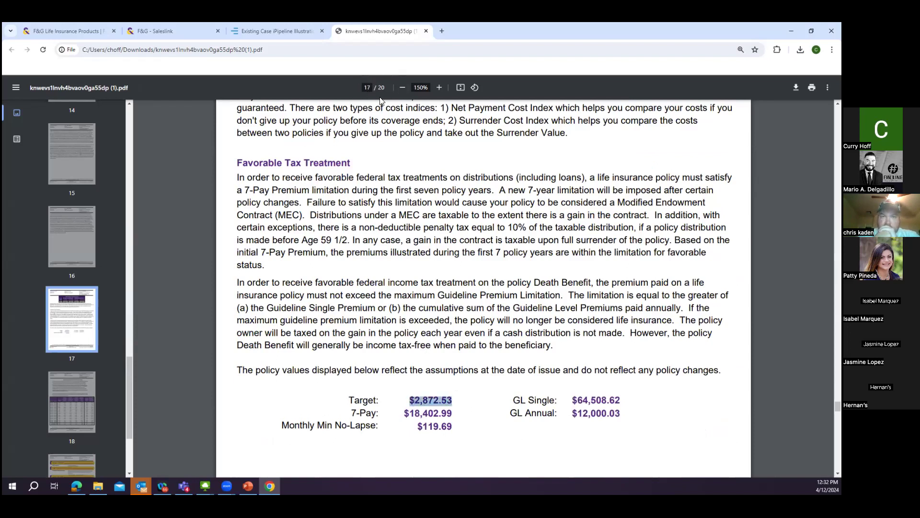
scroll(431, 331, down, 2)
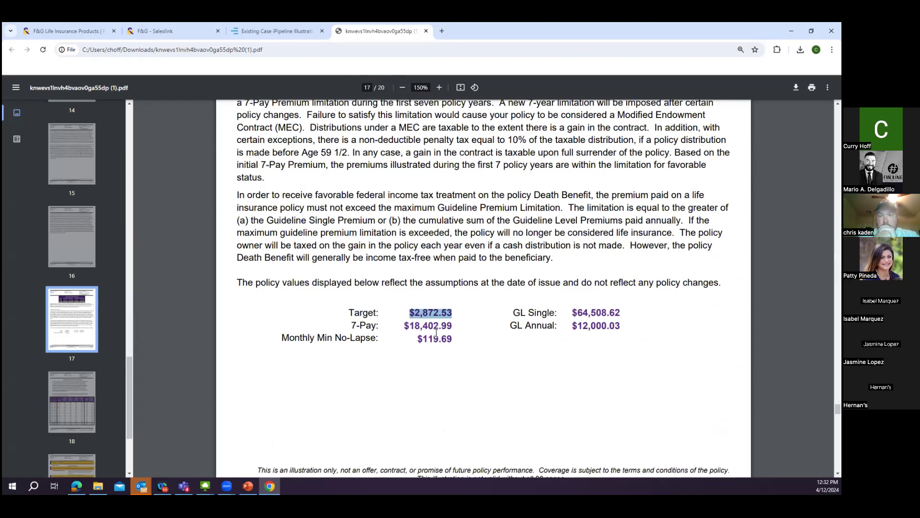
click(477, 312)
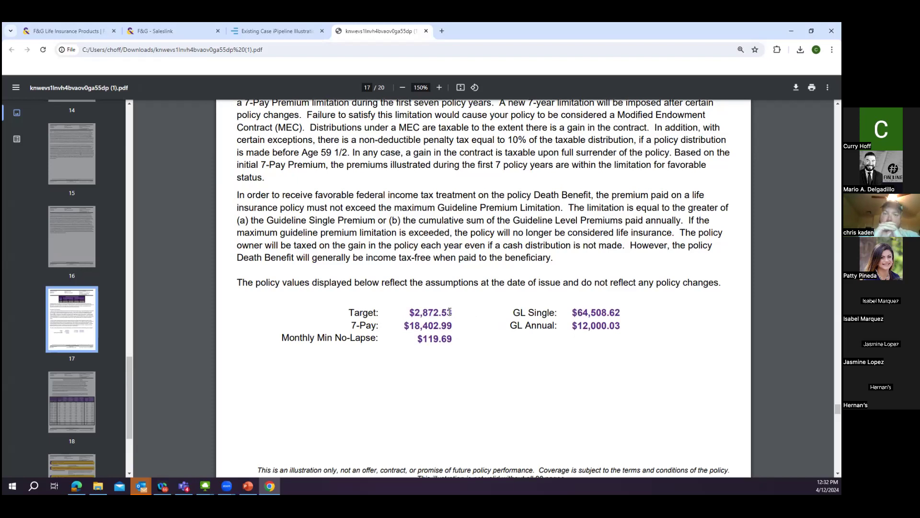
Step: Check page 17's coverage summary against the policy values under Favorable Tax Treatment, highlighting the Target amount again
scroll(527, 298, up, 5)
scroll(541, 285, up, 3)
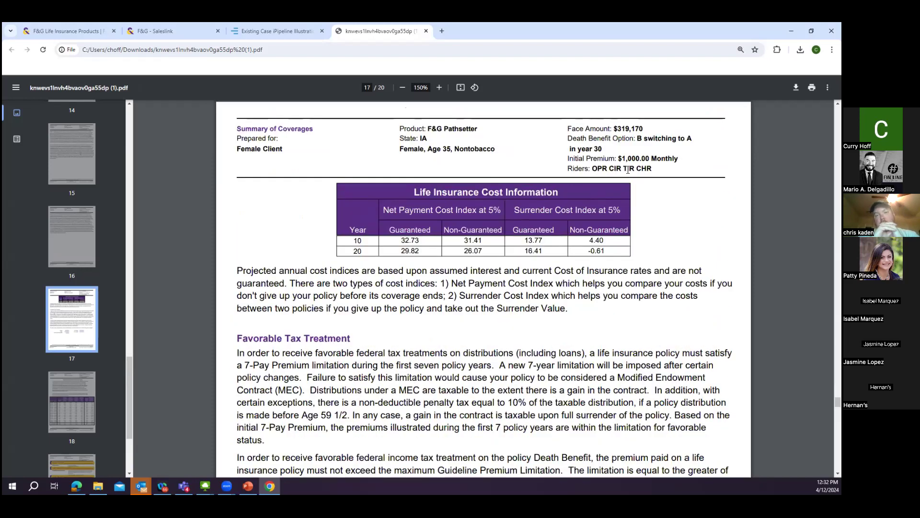
scroll(523, 328, down, 7)
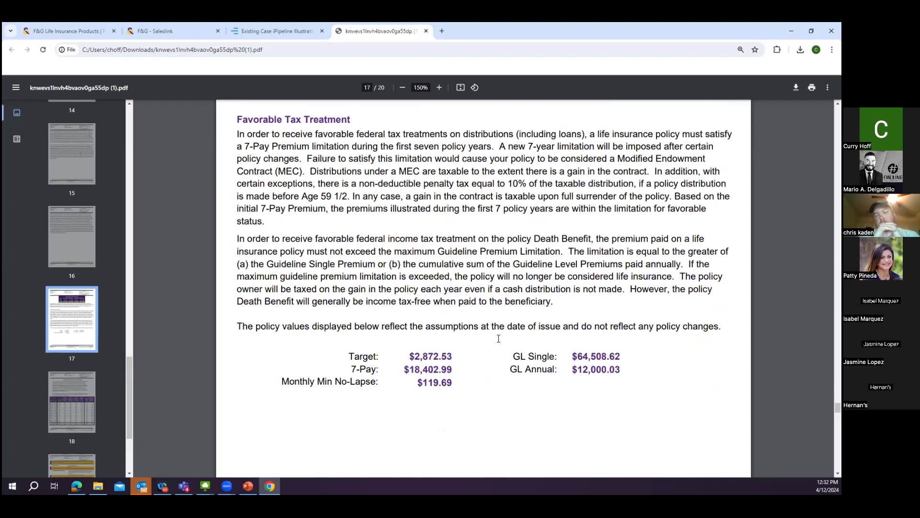
scroll(503, 340, up, 6)
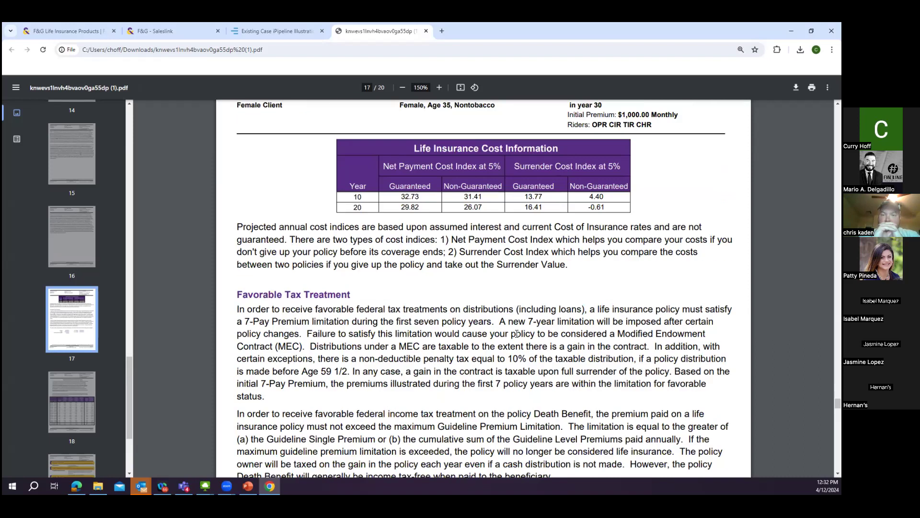
scroll(511, 346, down, 10)
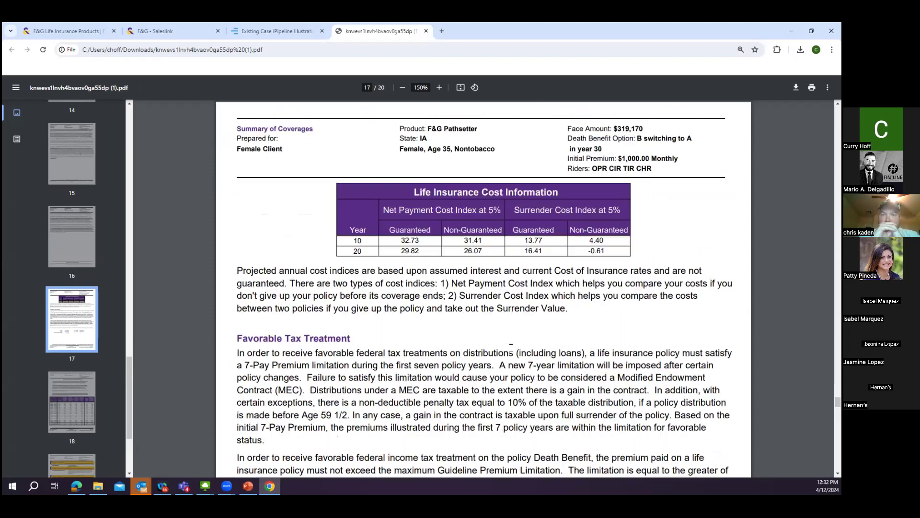
drag(454, 269, 415, 270)
click(480, 298)
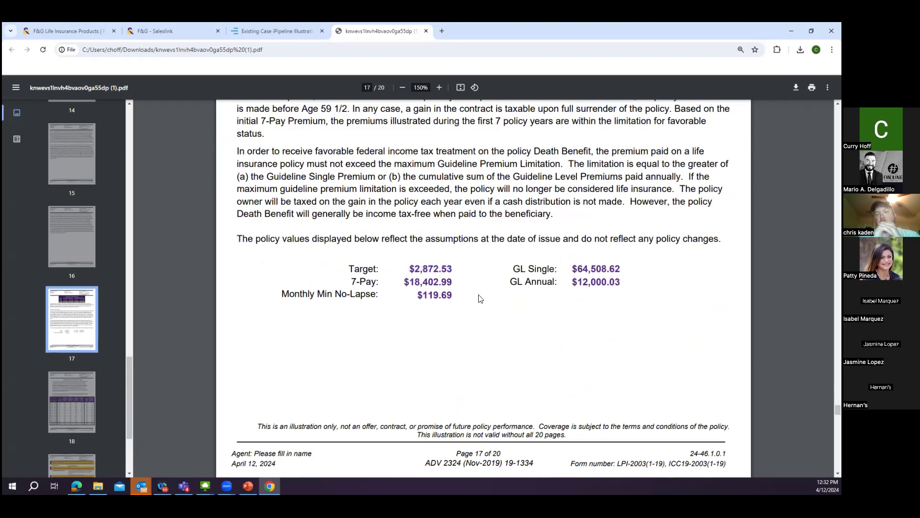
drag(460, 267, 408, 266)
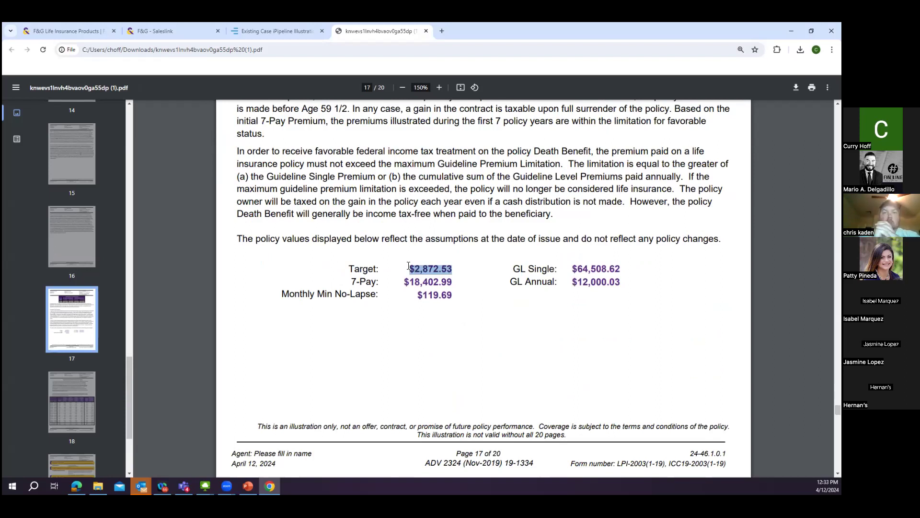
scroll(408, 266, up, 1)
scroll(408, 266, up, 4)
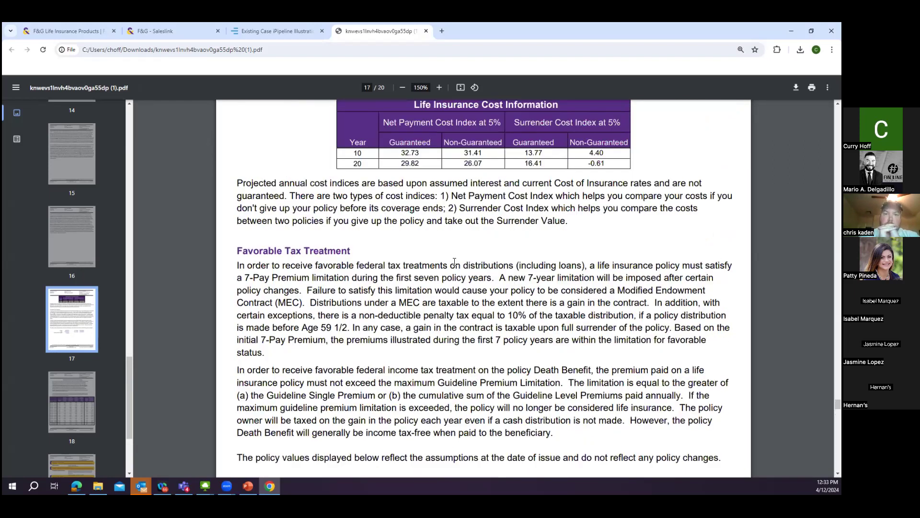
scroll(454, 263, down, 2)
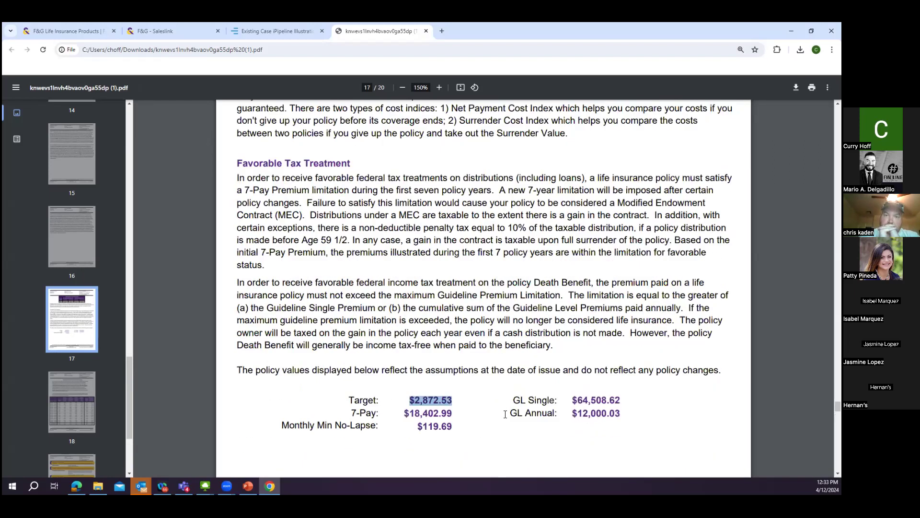
click(450, 400)
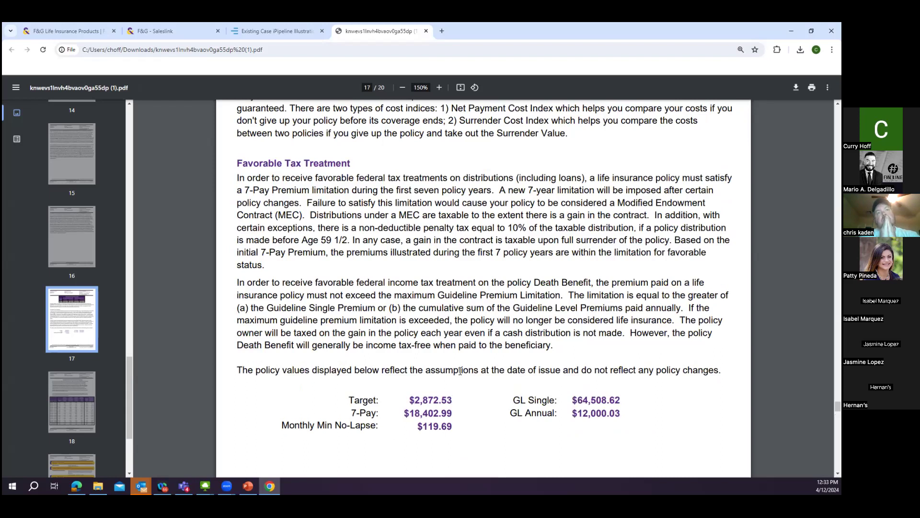
Step: Return to the Tabular Detail on page 10 and examine the withdrawals and account values on page 11
scroll(460, 368, up, 20)
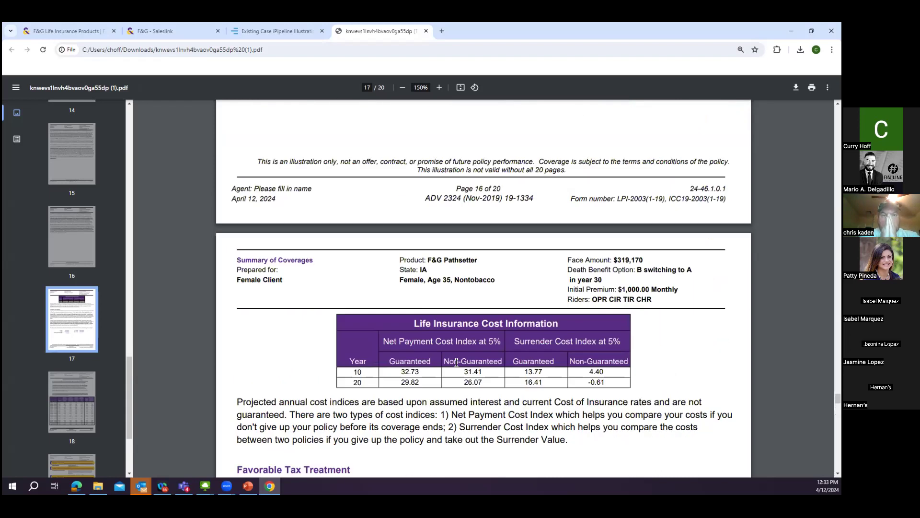
scroll(457, 374, up, 20)
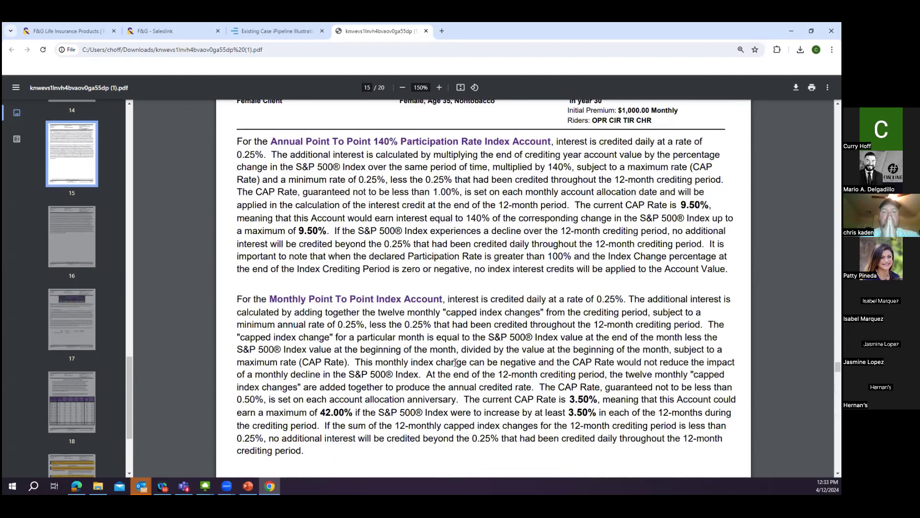
scroll(443, 345, up, 10)
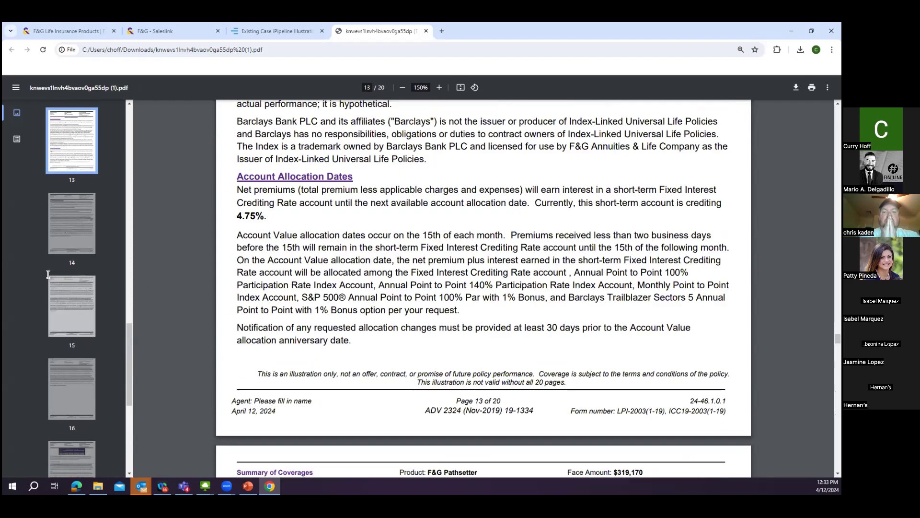
click(64, 189)
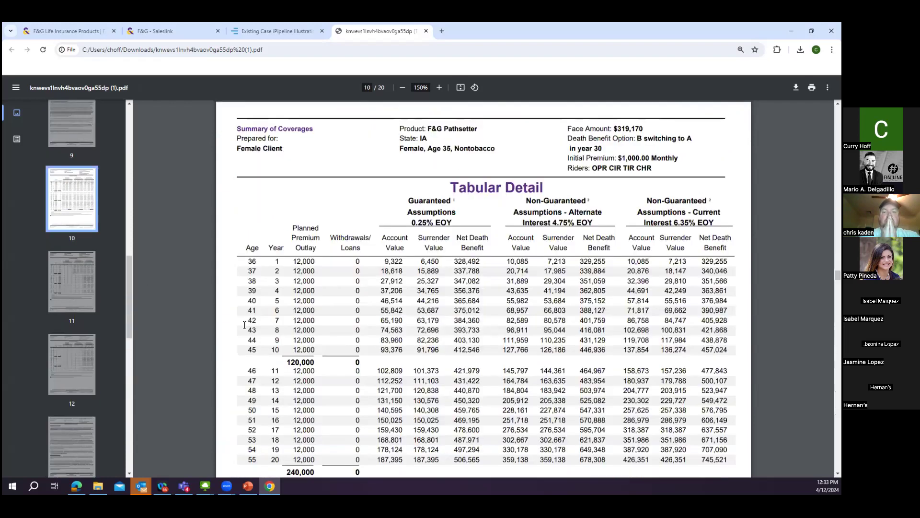
click(72, 282)
scroll(333, 274, down, 3)
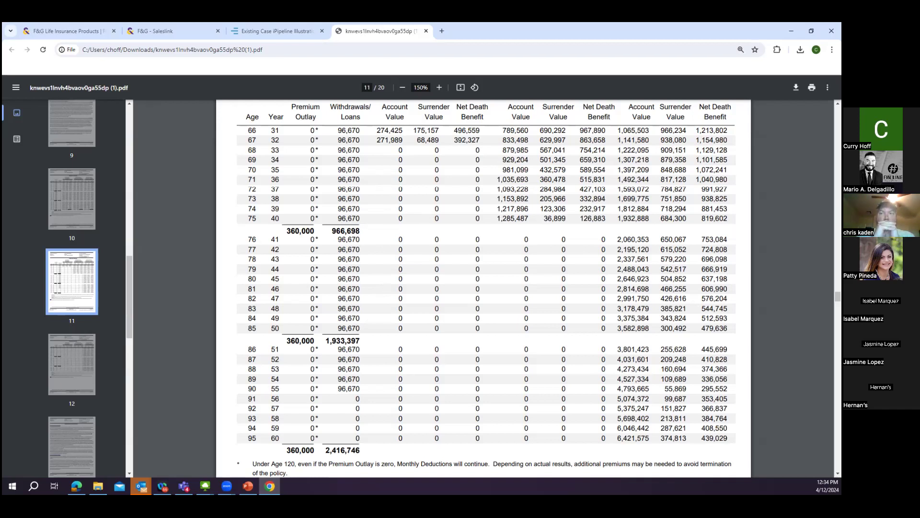
Step: Go back to the policy values on page 17 and highlight the GL Annual amount
scroll(103, 396, down, 5)
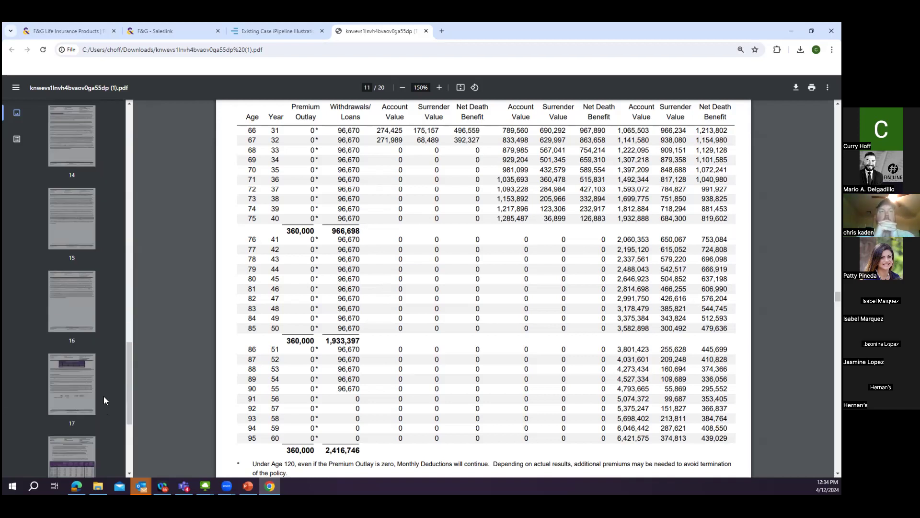
click(80, 390)
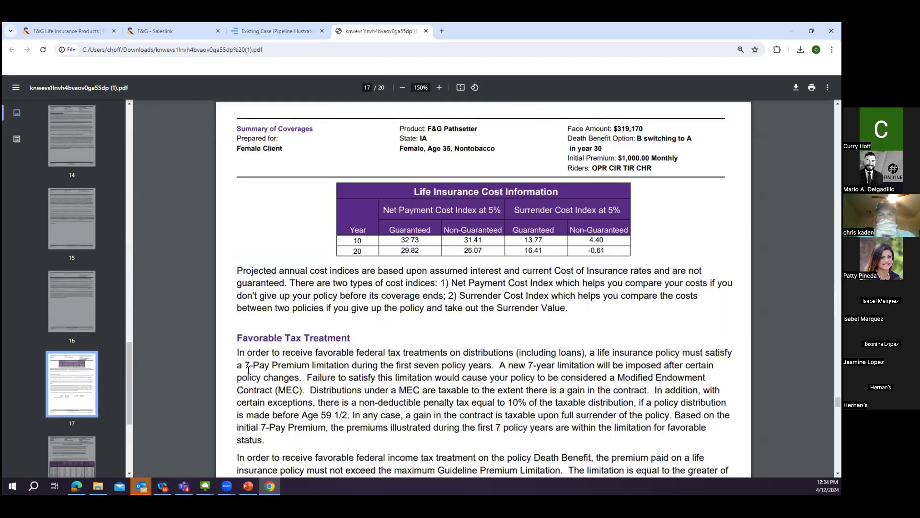
scroll(397, 337, down, 5)
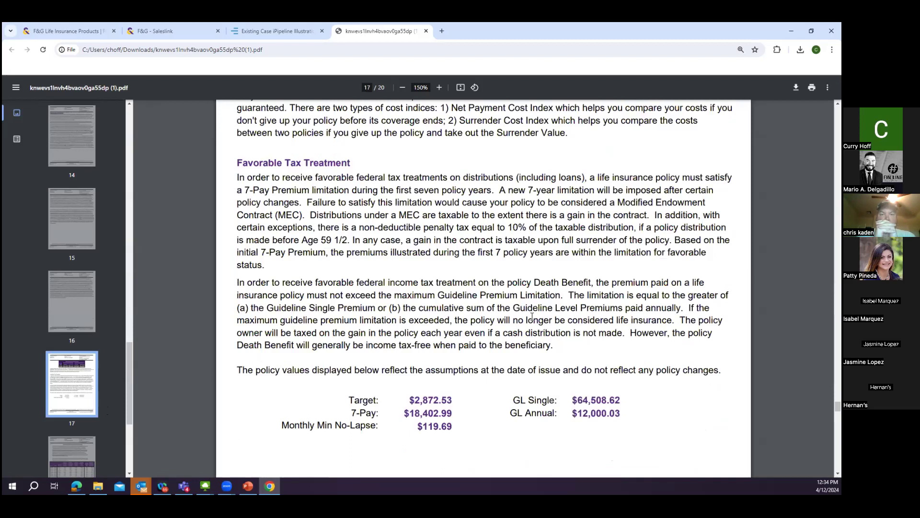
mouse_move(621, 326)
mouse_down()
mouse_move(573, 325)
mouse_move(621, 326)
mouse_up()
click(577, 325)
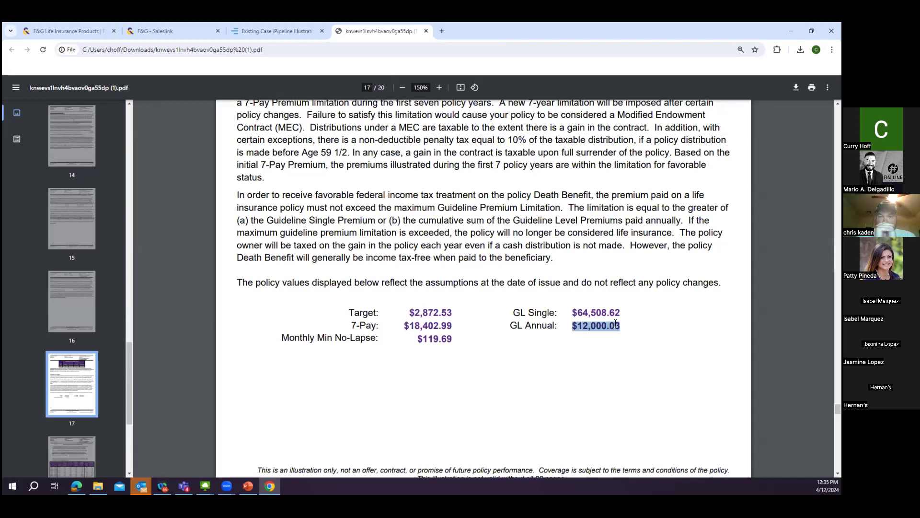
Step: Compare the year 1 planned premium outlay on page 10 with the GL Annual amount on page 17, highlighting both
scroll(81, 200, up, 8)
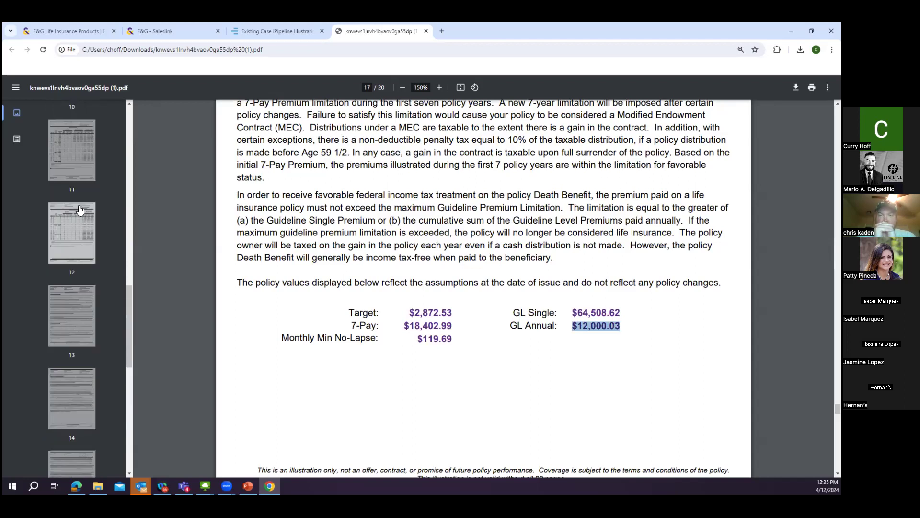
click(82, 201)
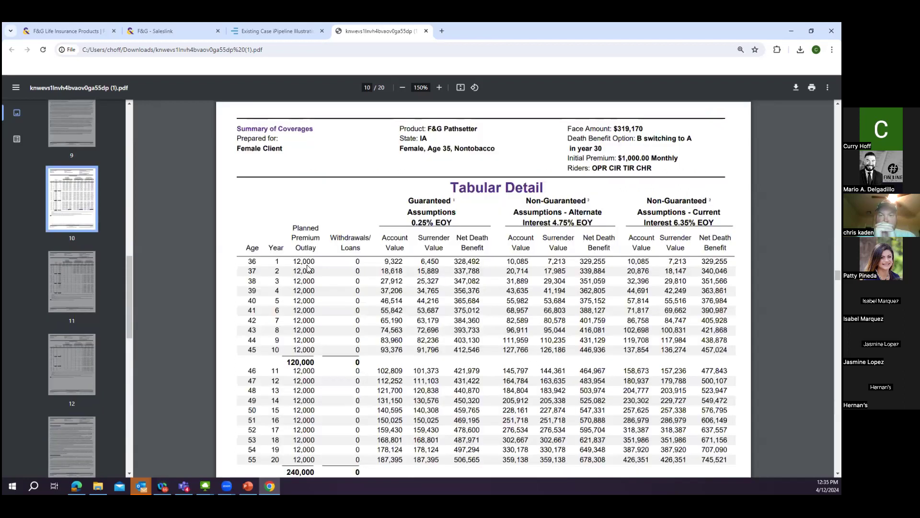
scroll(101, 315, down, 10)
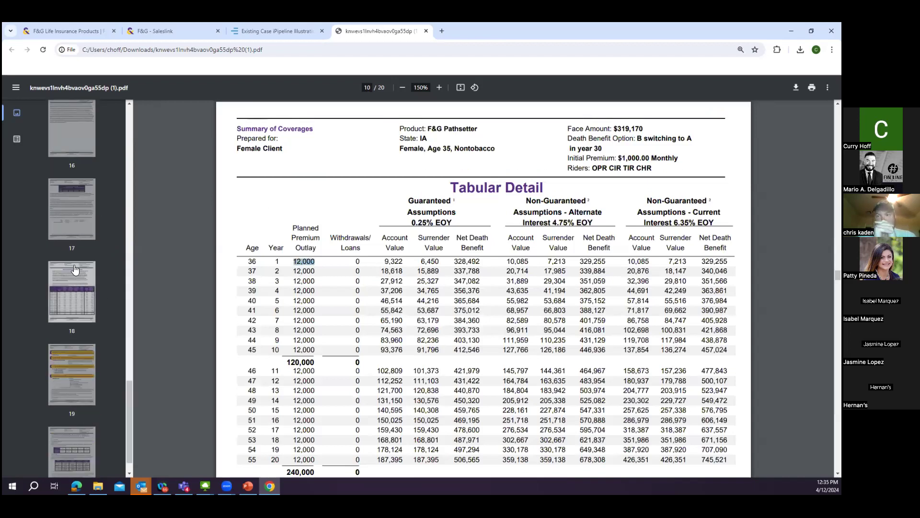
click(86, 225)
scroll(512, 421, down, 6)
drag(620, 282, 580, 280)
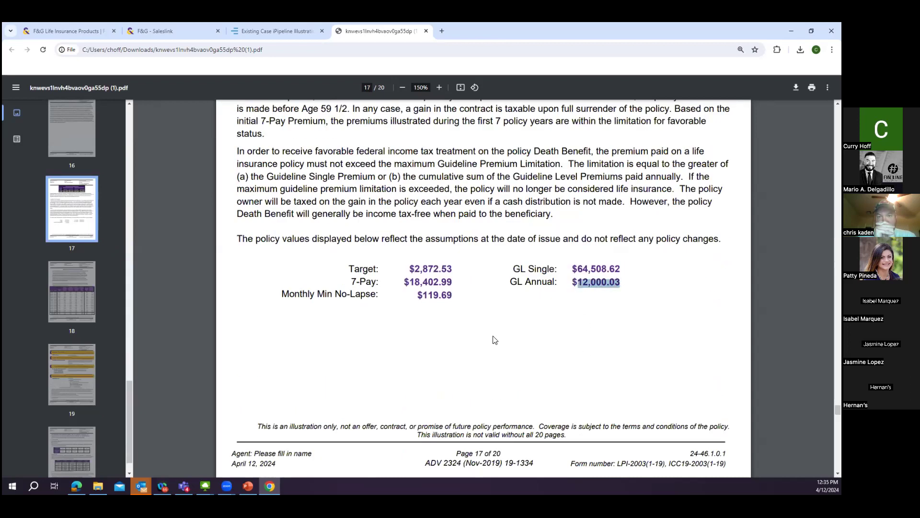
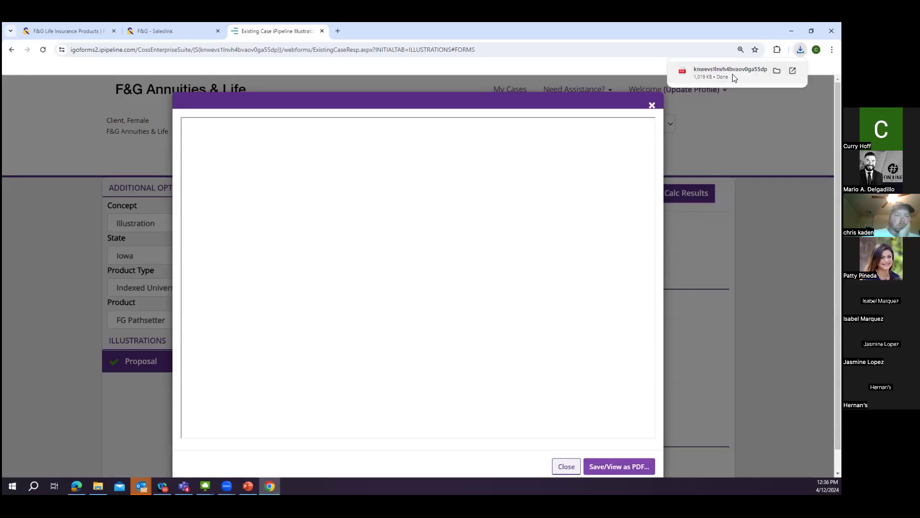
Step: Open the newly downloaded illustration PDF at 150% zoom and go to the coverage summary on page 17
click(733, 74)
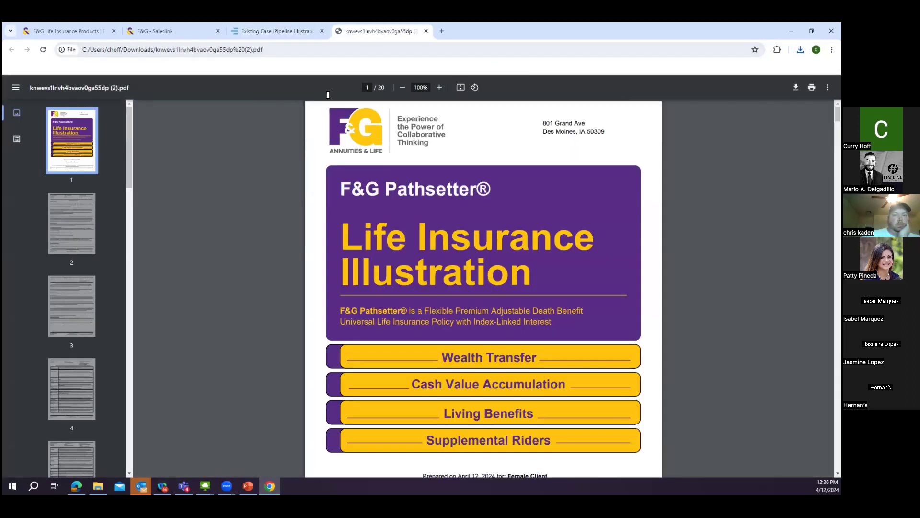
click(439, 88)
click(439, 88)
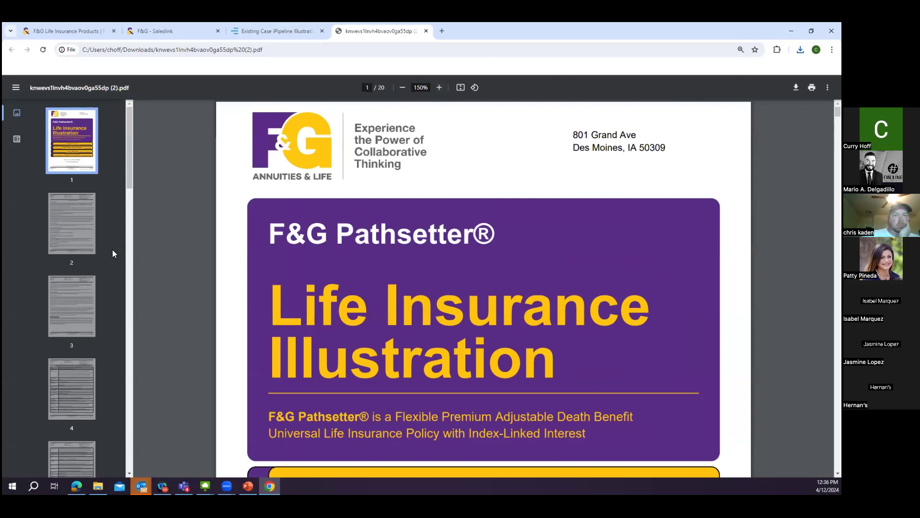
scroll(76, 311, down, 20)
scroll(77, 328, down, 3)
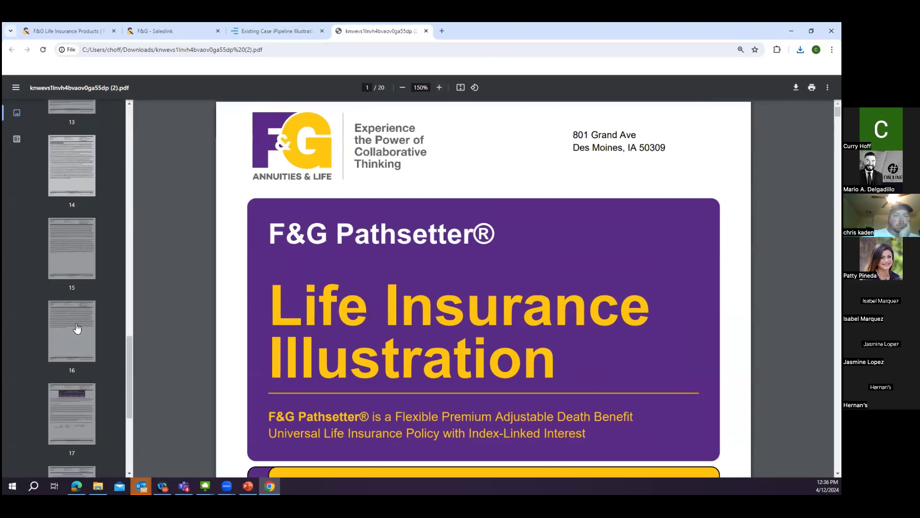
click(79, 370)
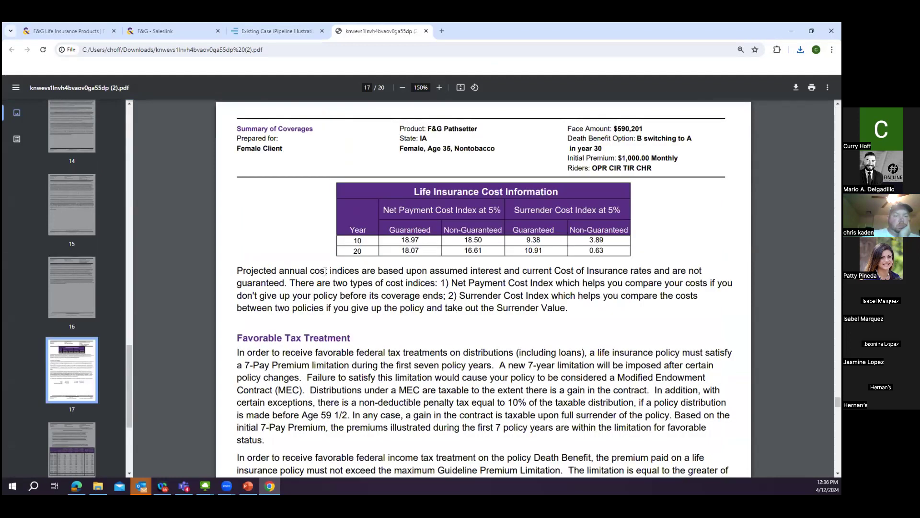
Step: Highlight the face amount on page 17, and the Target amount in the policy values under Favorable Tax Treatment
drag(644, 129, 613, 129)
scroll(455, 356, down, 4)
drag(456, 357, 410, 357)
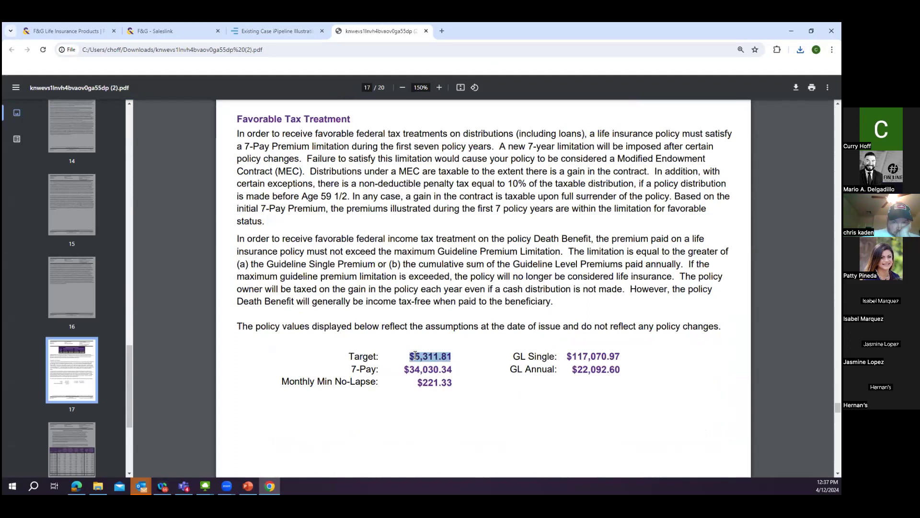
click(446, 398)
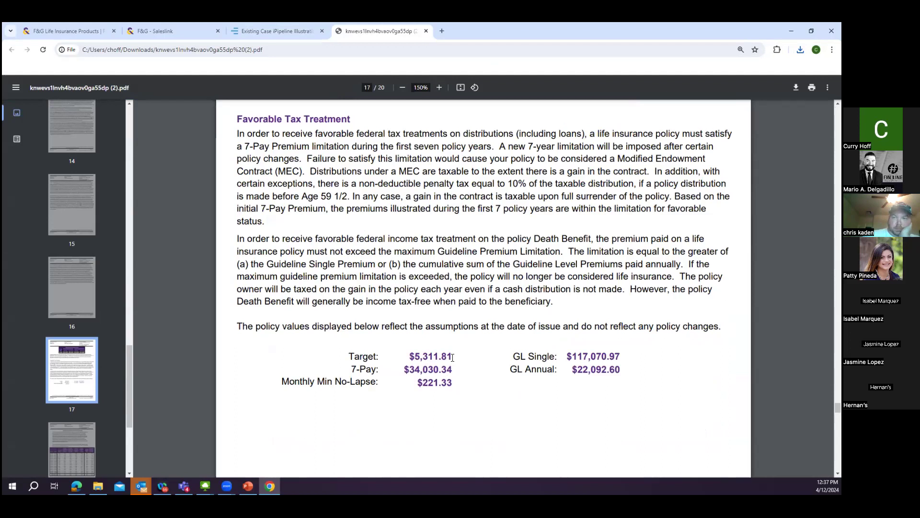
drag(452, 356, 409, 356)
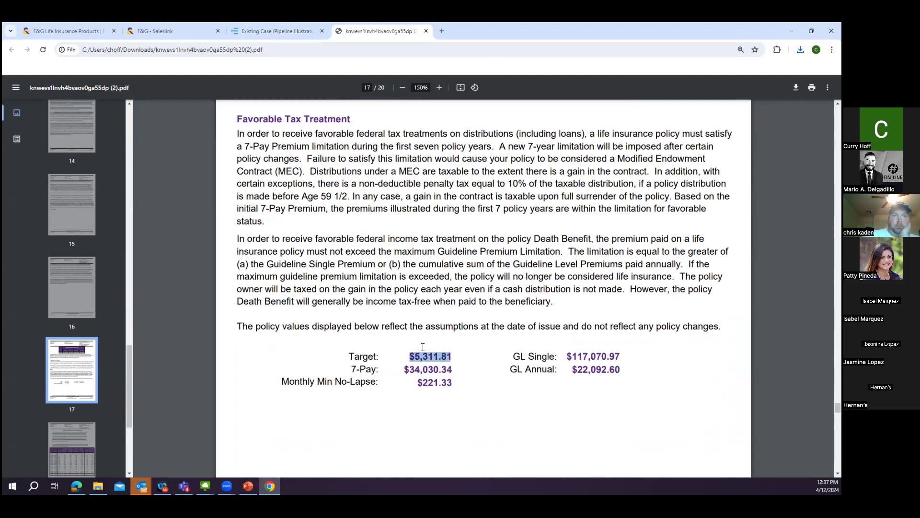
Step: Examine the GL Annual amount among the page 17 policy values, highlighting it and the Target amount for comparison
click(561, 355)
drag(621, 369, 578, 368)
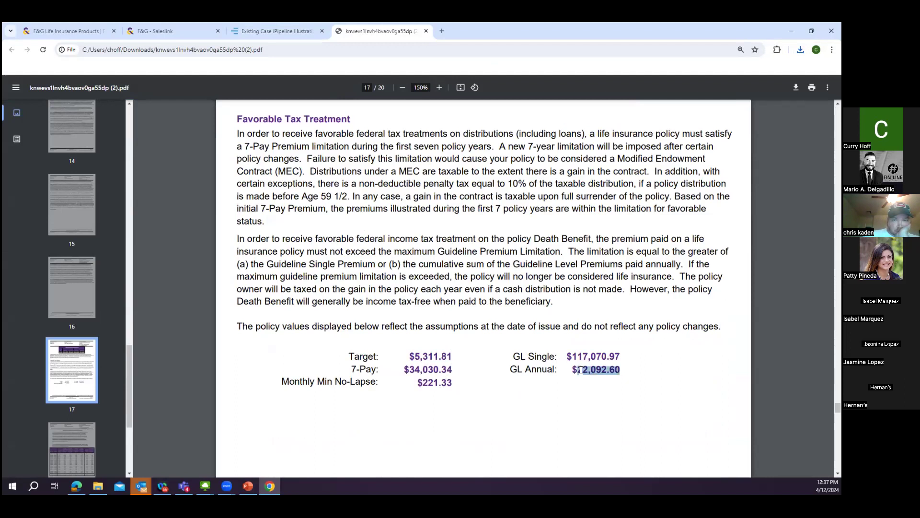
click(585, 389)
drag(572, 369, 625, 368)
click(629, 376)
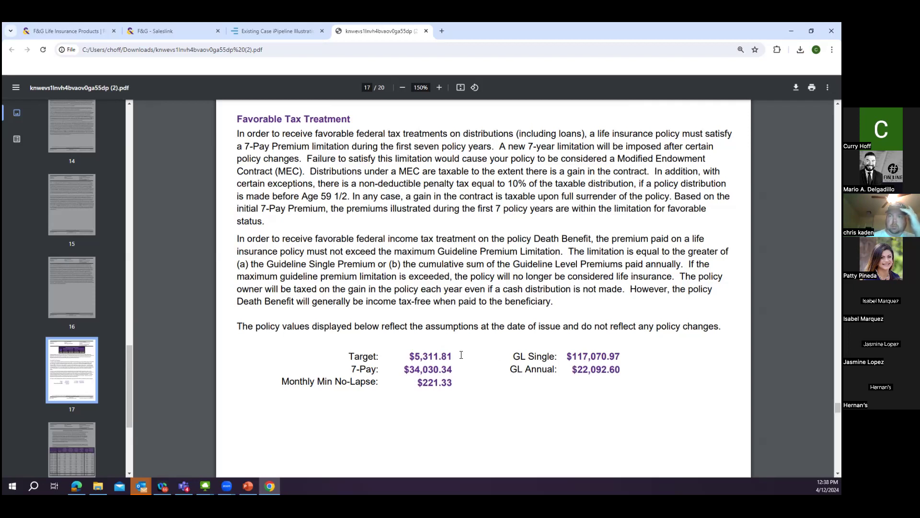
drag(457, 355, 423, 357)
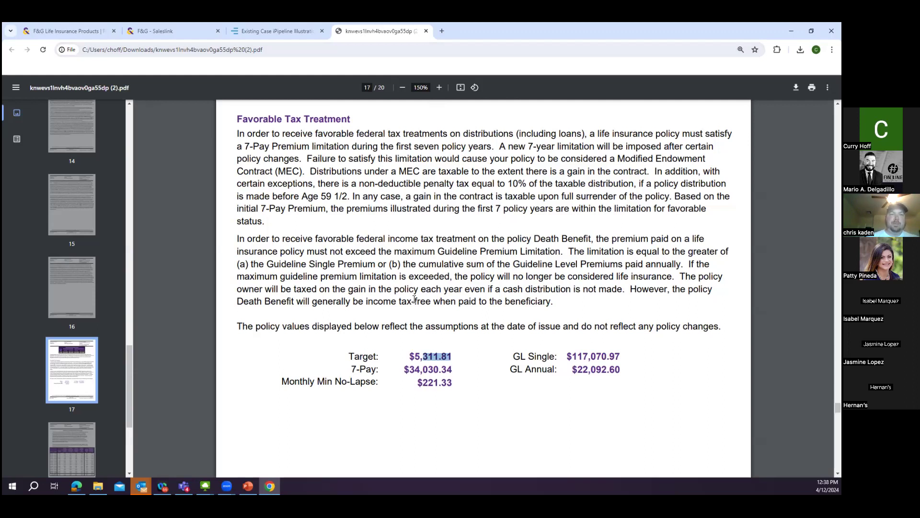
Step: Go to the Tabular Detail on page 11 and highlight the face amount in its coverage summary
scroll(414, 299, up, 1)
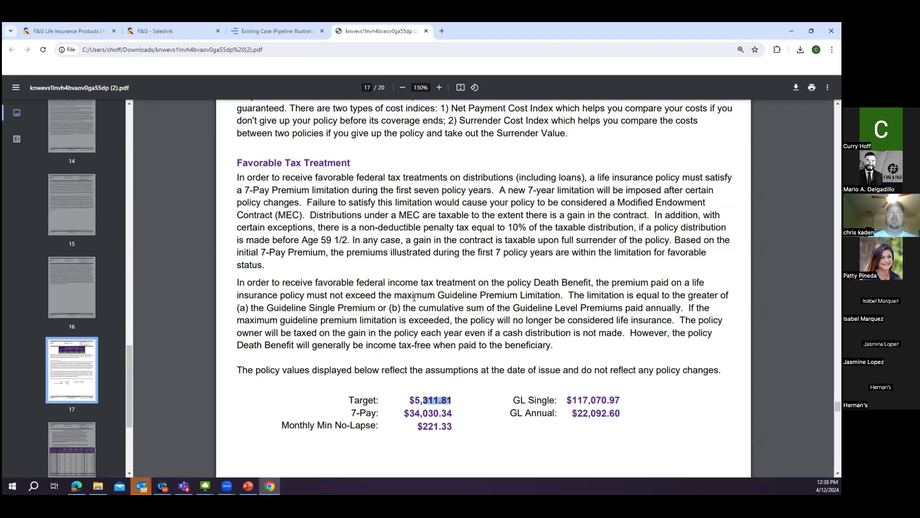
scroll(414, 297, up, 10)
scroll(101, 251, up, 3)
scroll(101, 249, up, 2)
click(89, 200)
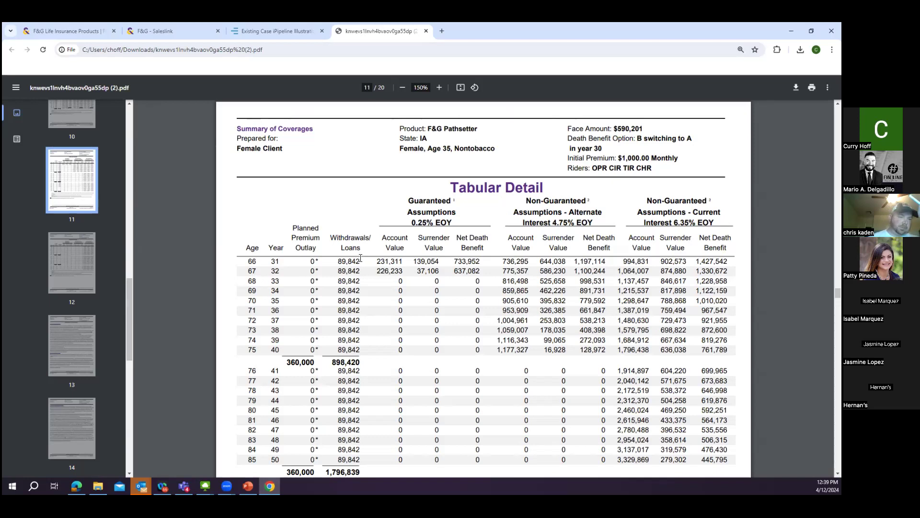
drag(642, 128, 616, 127)
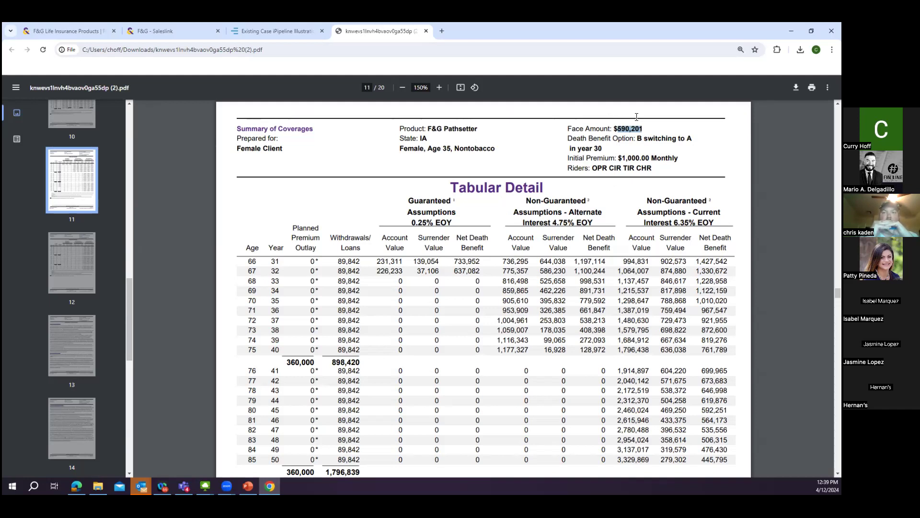
drag(644, 130, 621, 132)
double_click(619, 129)
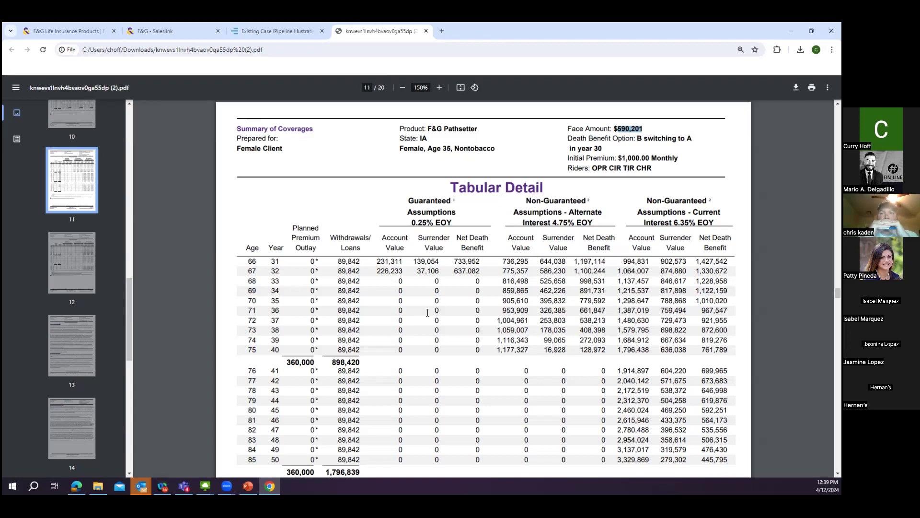
Step: Compare the year 1 planned premium outlay on page 10 with the GL Annual amount on page 17, highlighting both
scroll(428, 312, up, 12)
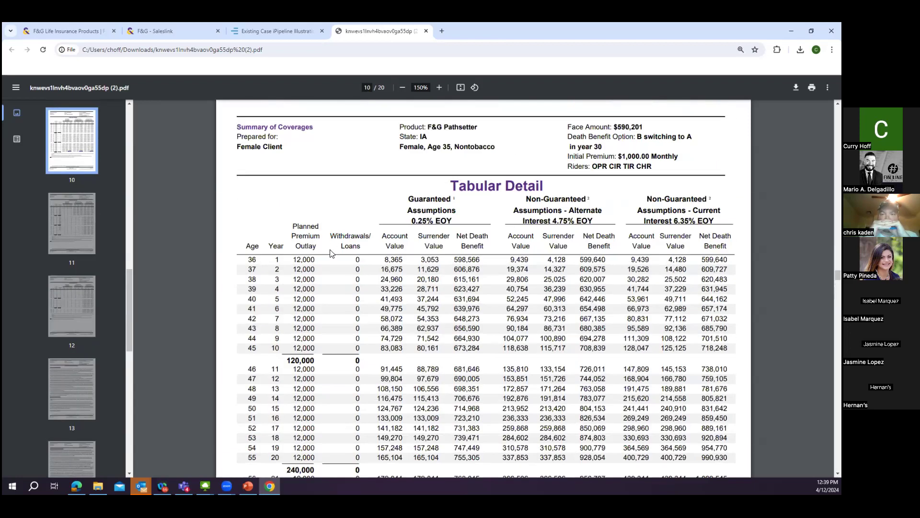
drag(316, 259, 298, 259)
click(359, 203)
scroll(529, 338, down, 2)
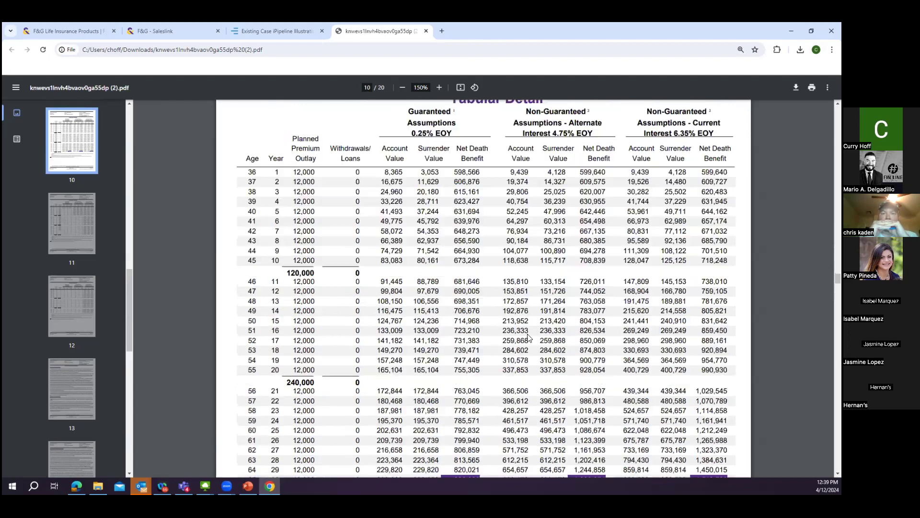
scroll(529, 337, down, 5)
scroll(85, 321, down, 8)
click(88, 333)
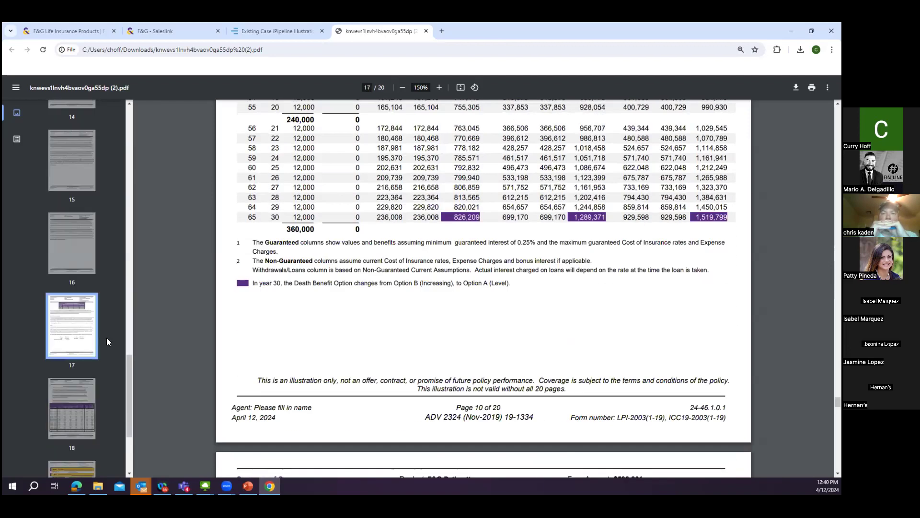
drag(617, 327, 575, 324)
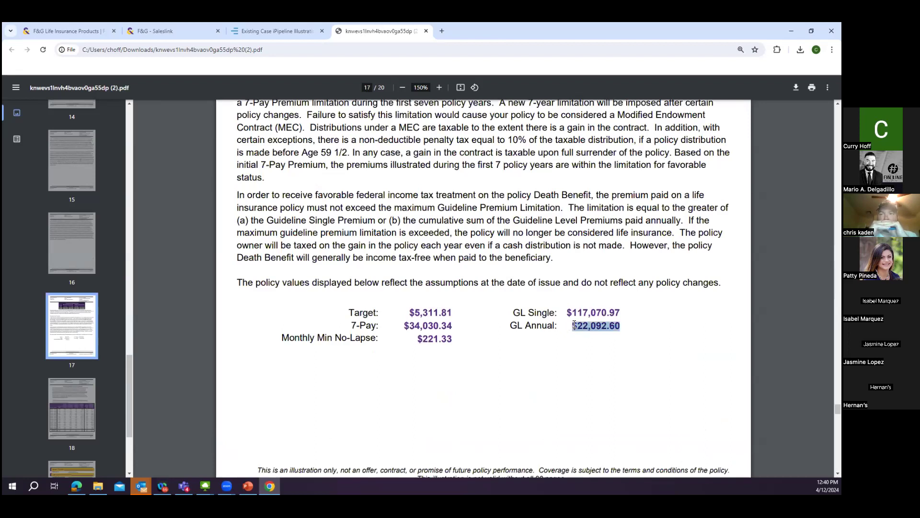
Step: Go back through the interest crediting pages to the Tabular Detail on page 10
scroll(594, 390, up, 15)
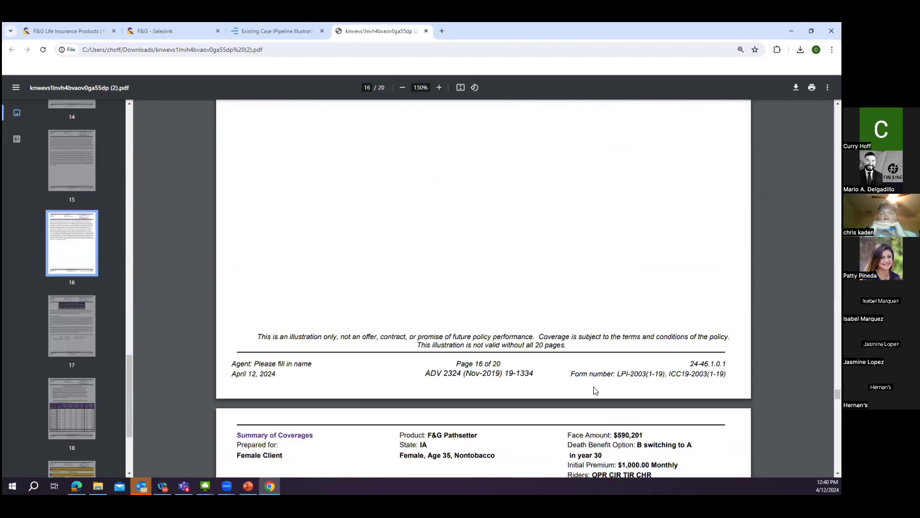
scroll(595, 390, up, 20)
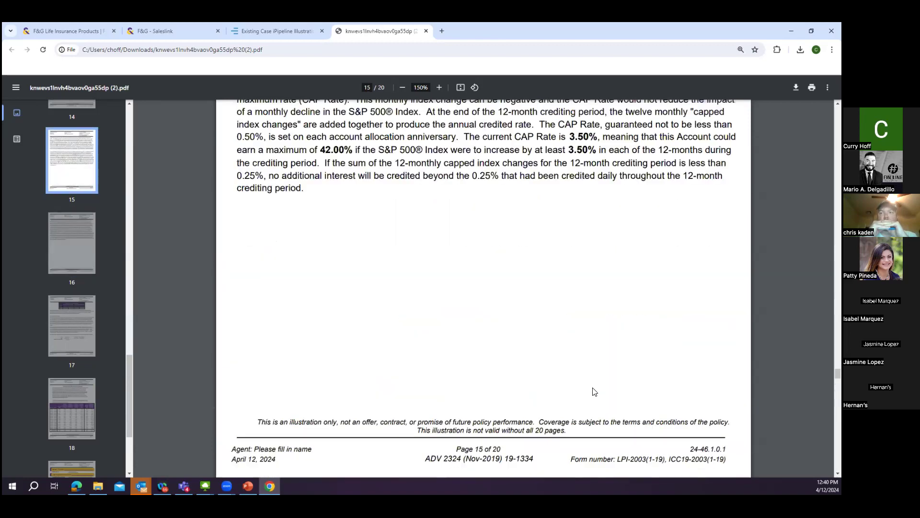
scroll(594, 391, up, 12)
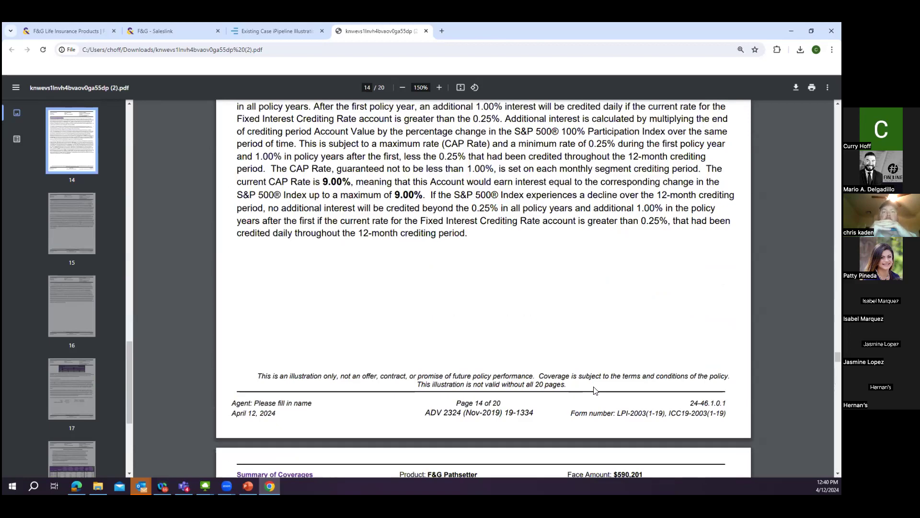
scroll(594, 382, up, 15)
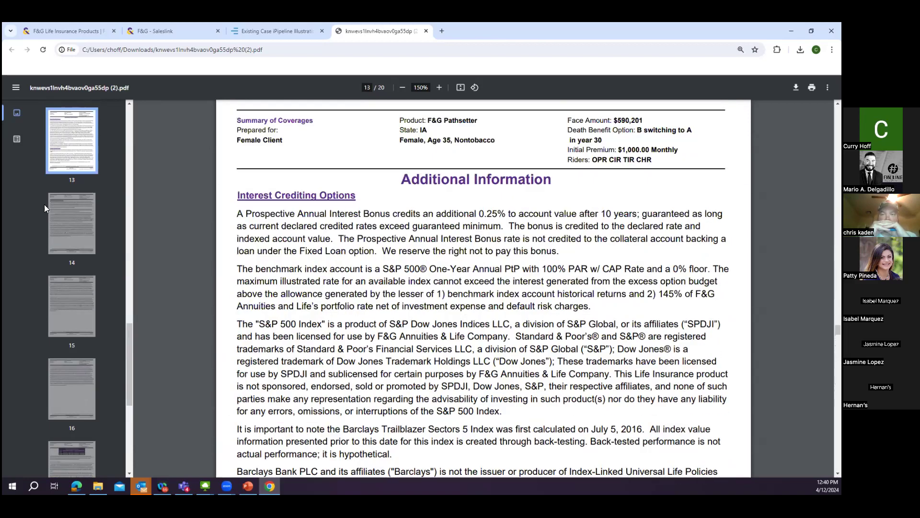
scroll(72, 216, up, 6)
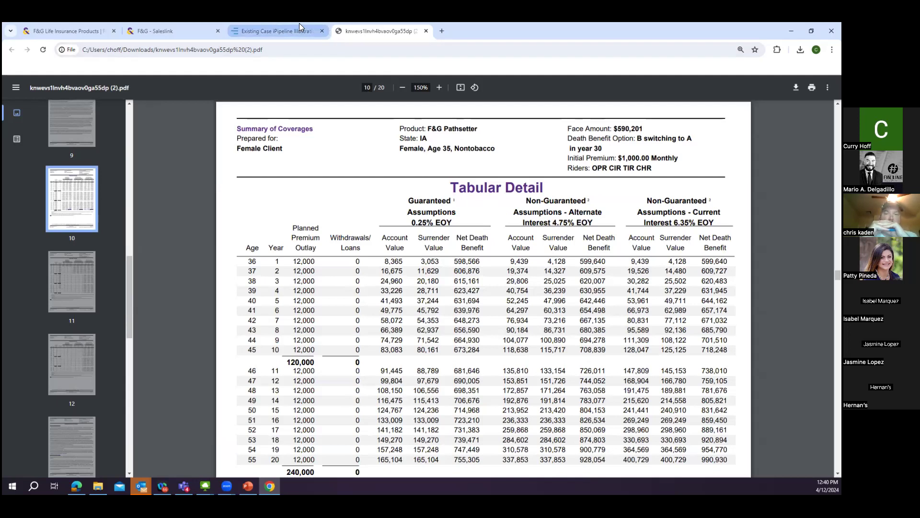
Step: Close the illustration PDF and the print preview, and bring up the proposal form's Interest Crediting Options
click(425, 32)
click(651, 97)
scroll(652, 104, down, 6)
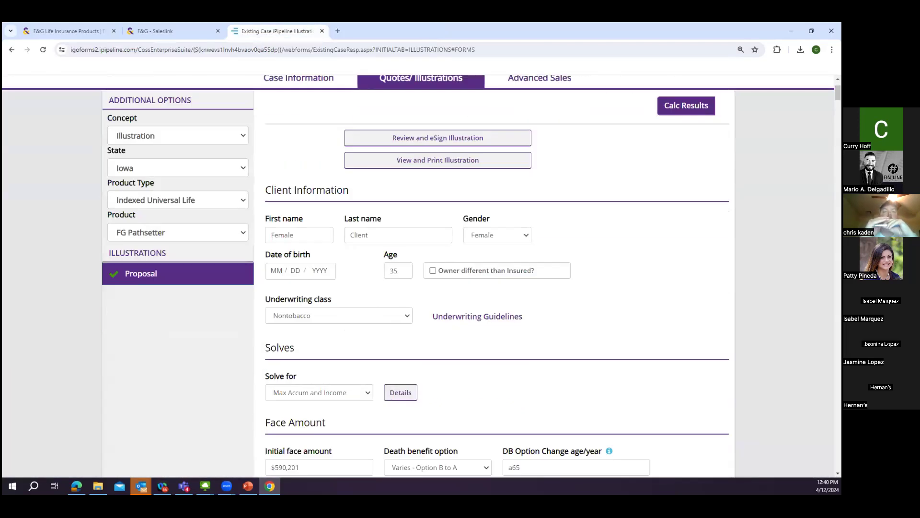
scroll(652, 105, down, 2)
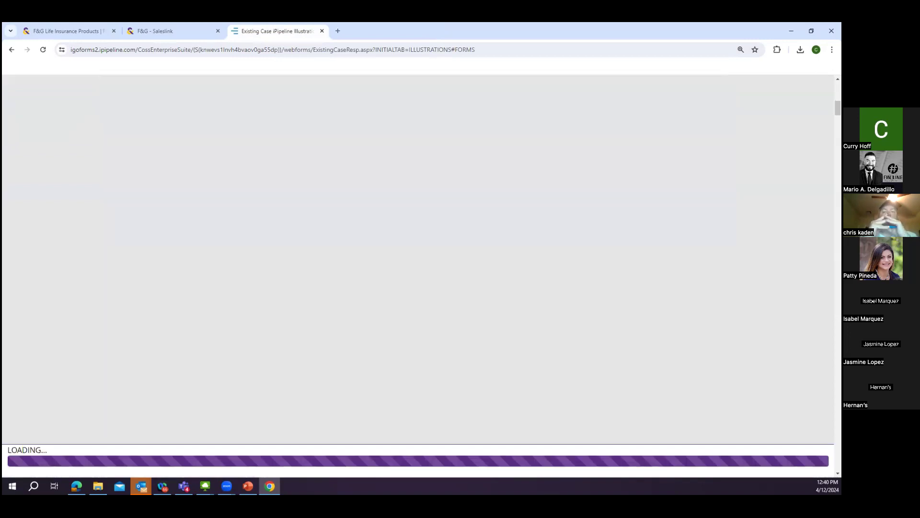
scroll(469, 276, down, 5)
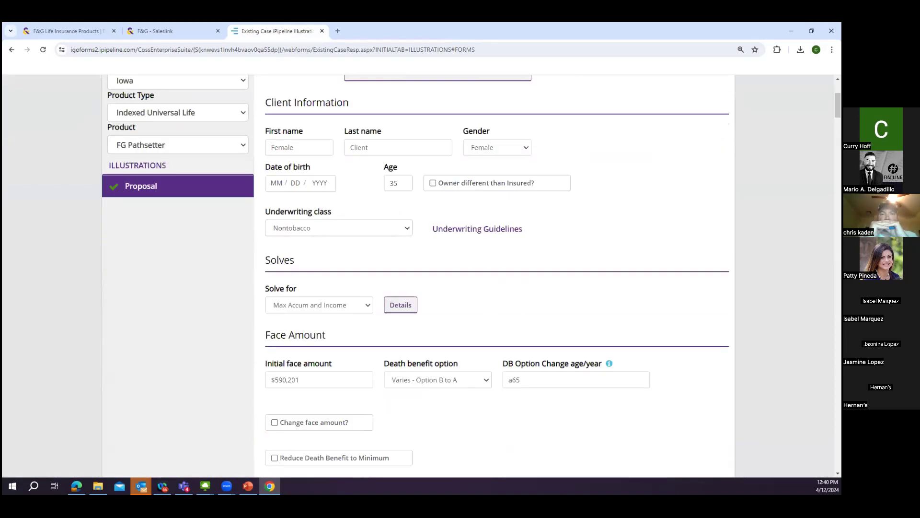
scroll(456, 287, down, 6)
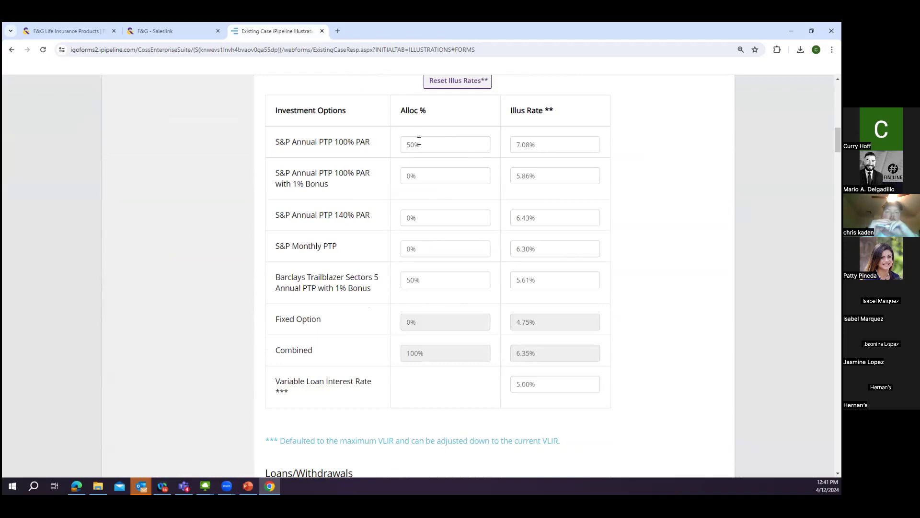
Step: Inspect the illustrated rates for S&P Annual PTP 100% PAR, Barclays Trailblazer Sectors 5 and the combined allocation
click(535, 146)
drag(535, 146, 515, 145)
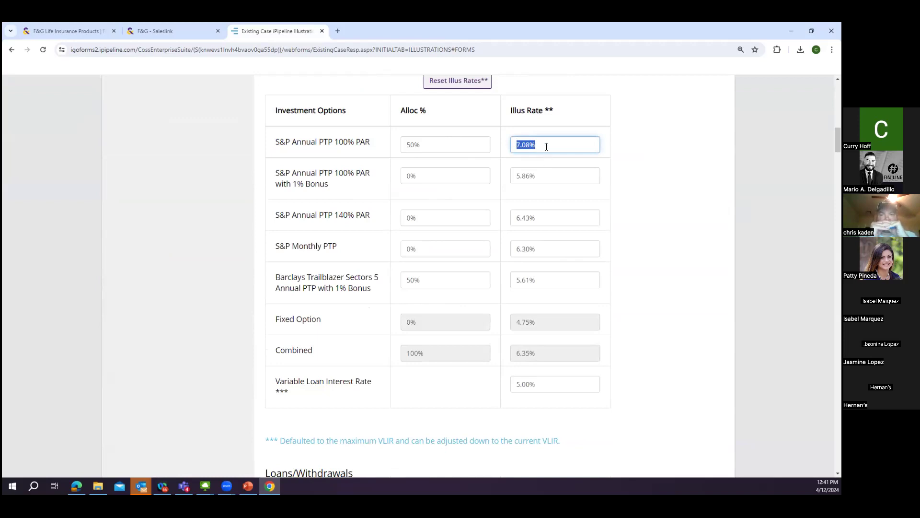
click(557, 151)
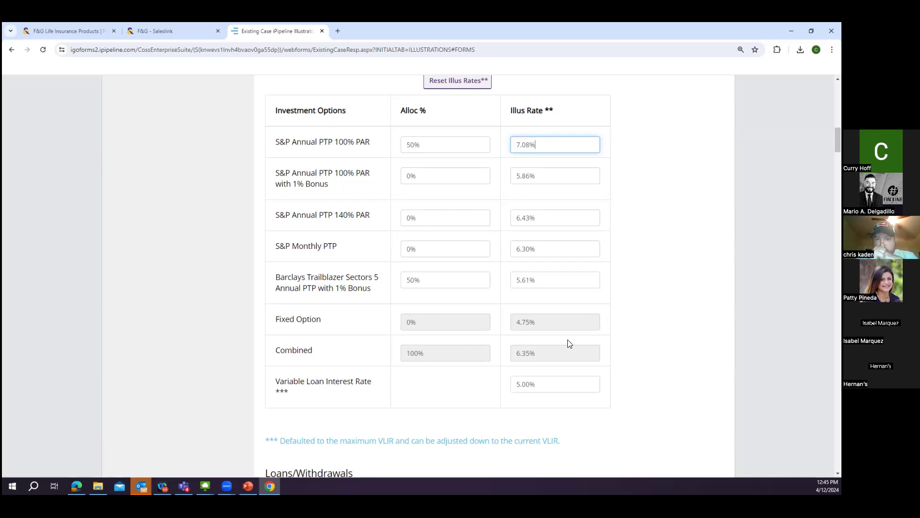
click(539, 282)
click(556, 145)
click(559, 281)
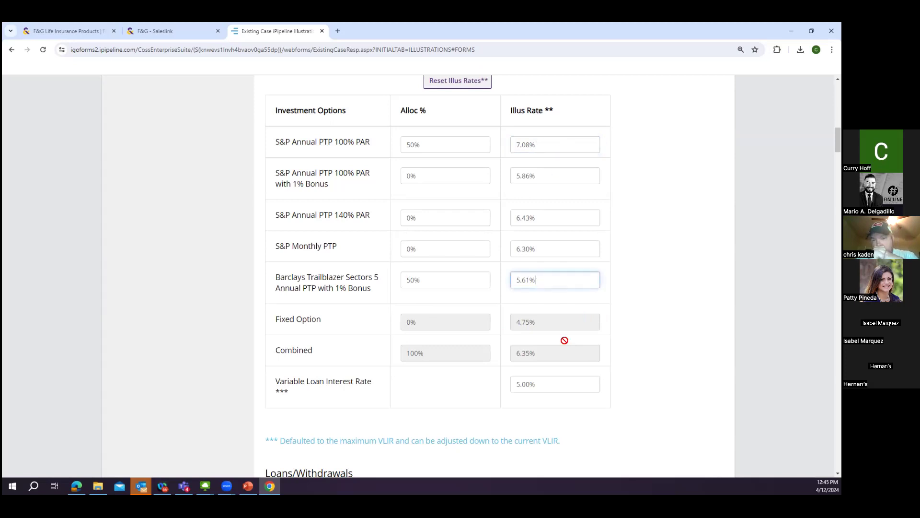
click(557, 352)
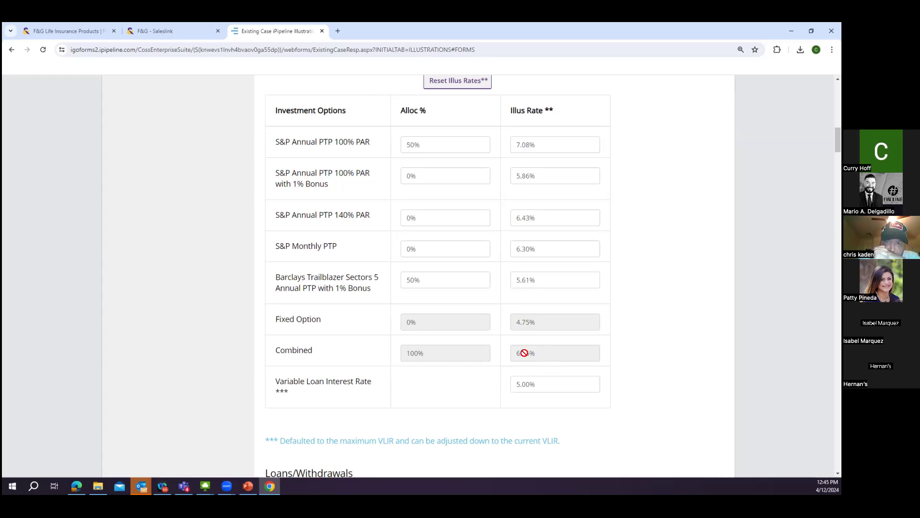
Step: Review the crediting allocations, Loans/Withdrawals and Premium settings, and return to the beginning of the proposal form
scroll(575, 356, up, 1)
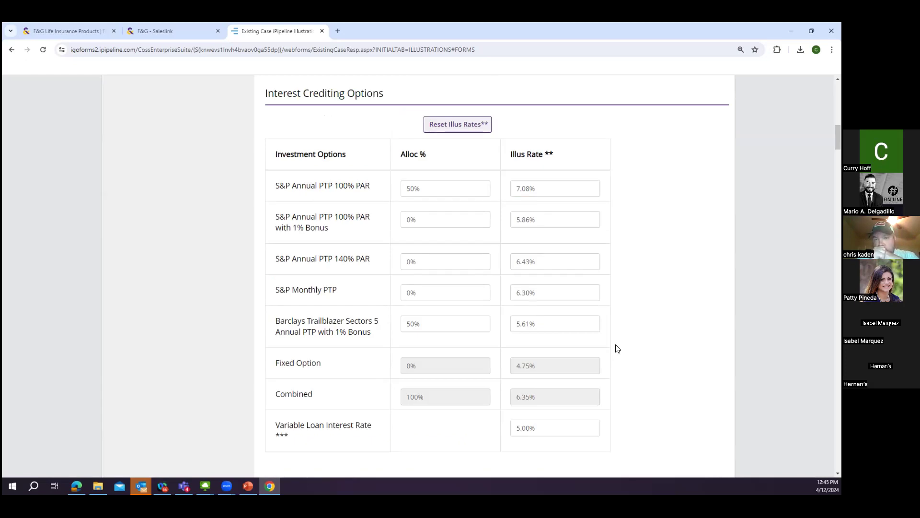
scroll(614, 335, down, 4)
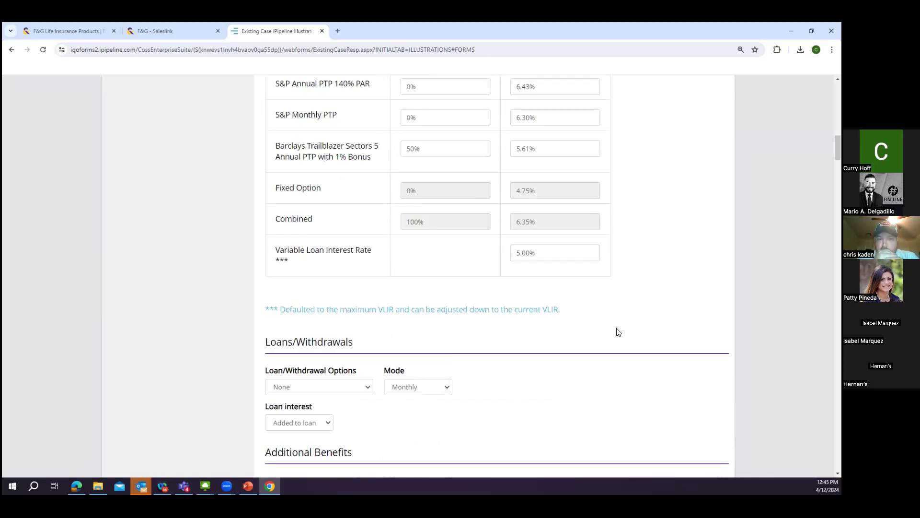
scroll(618, 335, up, 8)
scroll(673, 398, up, 10)
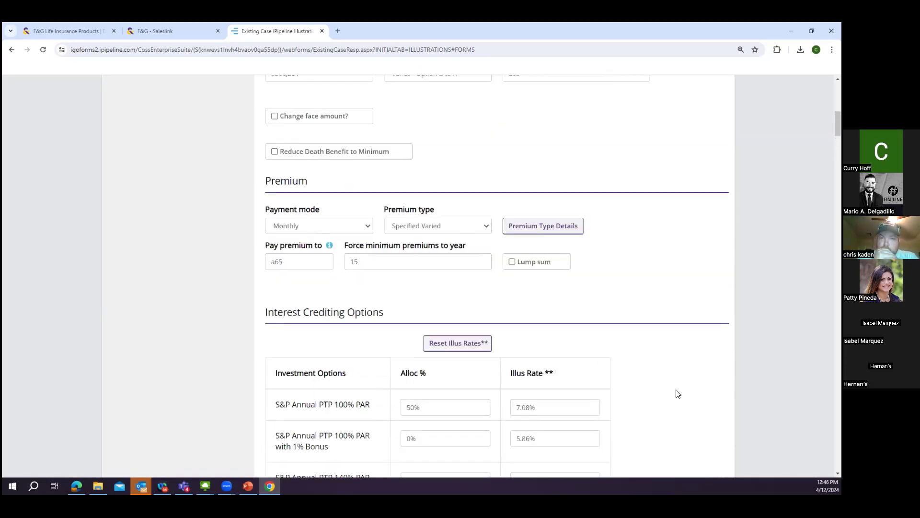
scroll(708, 424, up, 1)
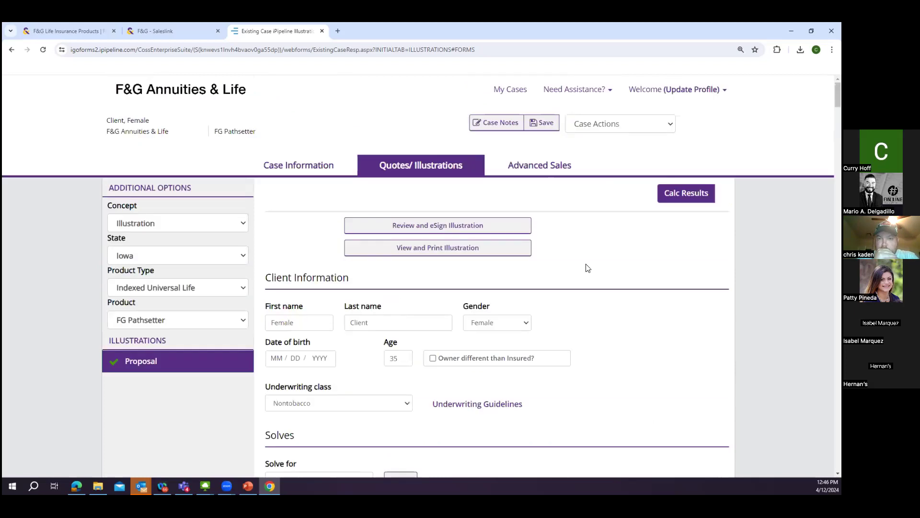
Step: Start a new case from My Cases and enter Juvenile as the proposed insured's first name
click(511, 90)
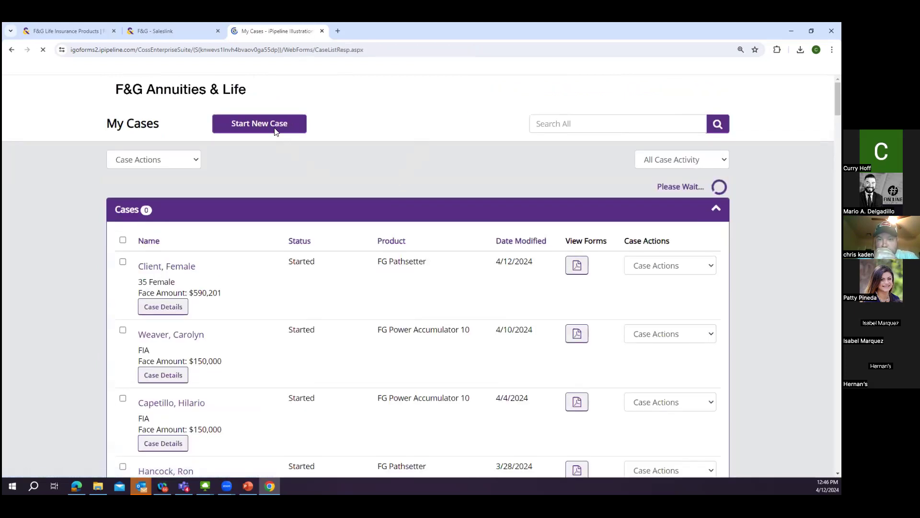
click(281, 132)
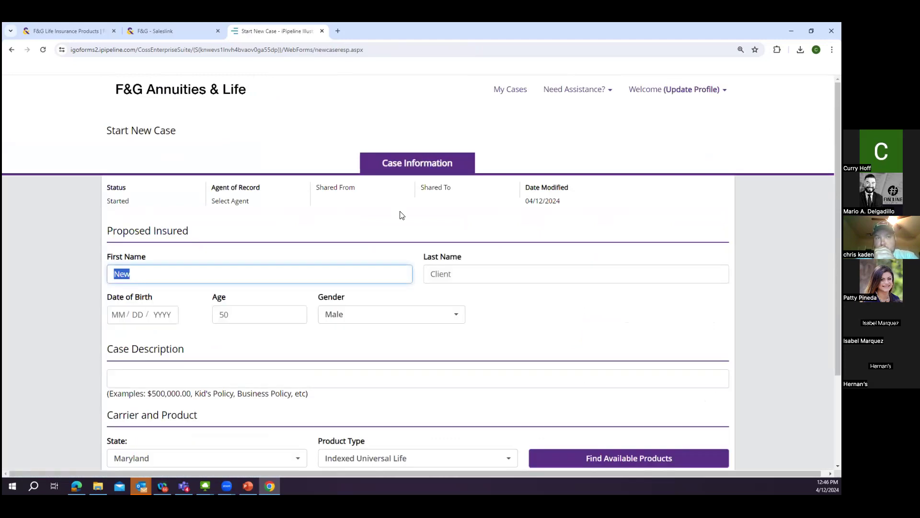
text(Tod)
key(BackSpace)
key(BackSpace)
key(BackSpace)
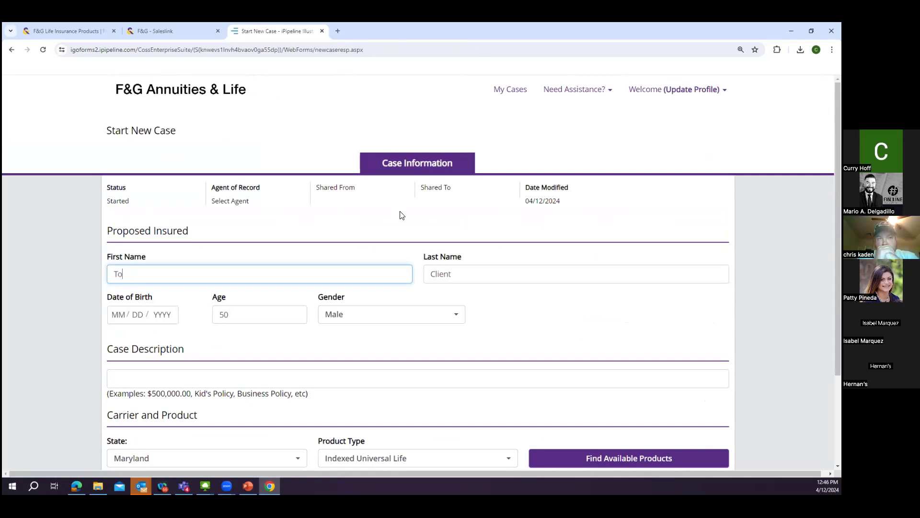
text(Juv)
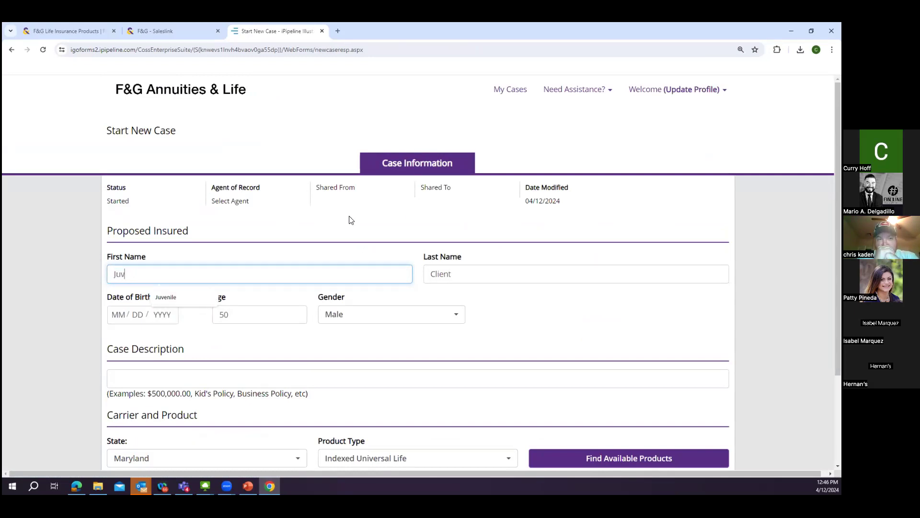
click(166, 300)
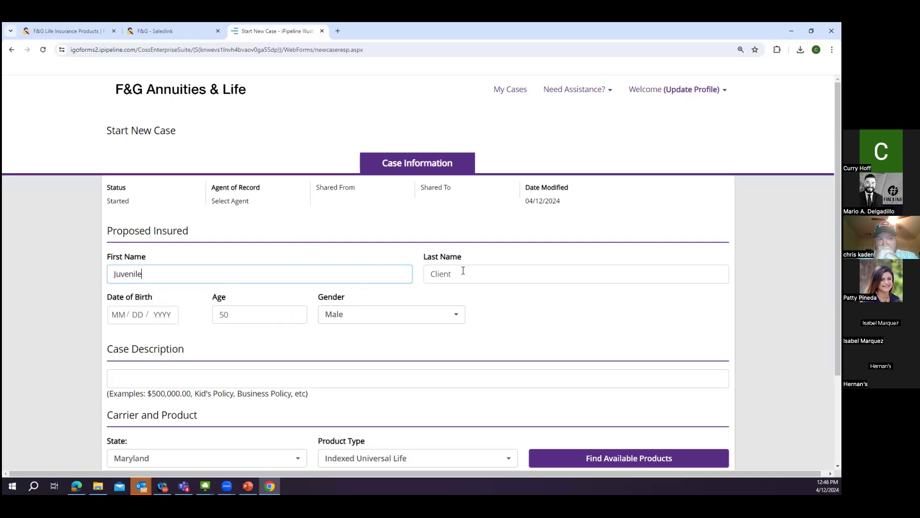
Step: Set the proposed insured's age to 1 and enter "Male 1" as the case description
click(269, 315)
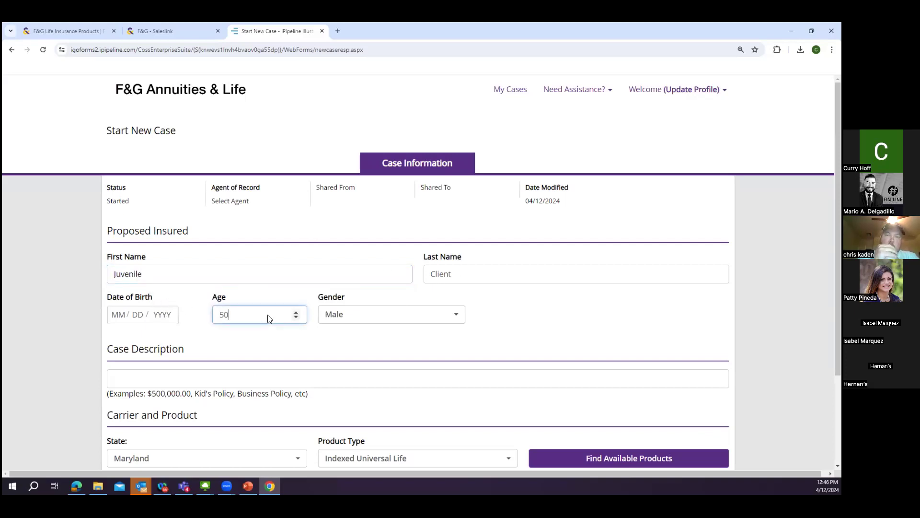
key(BackSpace)
key(BackSpace)
text(1)
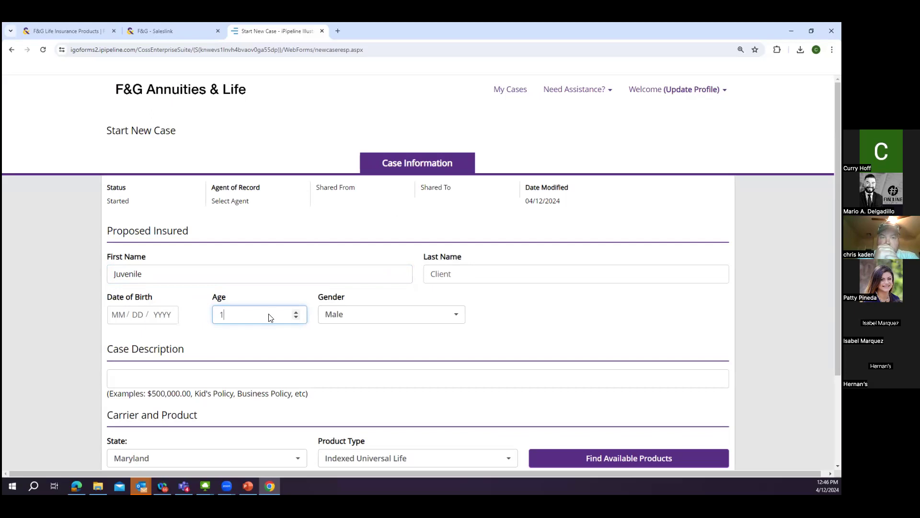
click(347, 337)
scroll(297, 331, down, 3)
click(240, 267)
text(Male 1)
Step: Set the case's state to Iowa with product type Indexed Universal Life, and find the available products
click(294, 339)
scroll(256, 410, down, 3)
scroll(240, 407, up, 5)
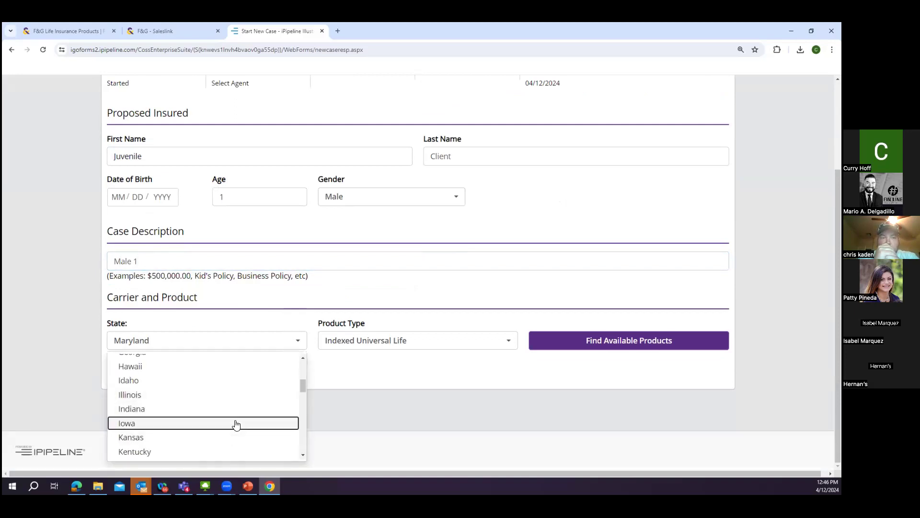
click(236, 424)
click(396, 343)
click(454, 351)
click(467, 401)
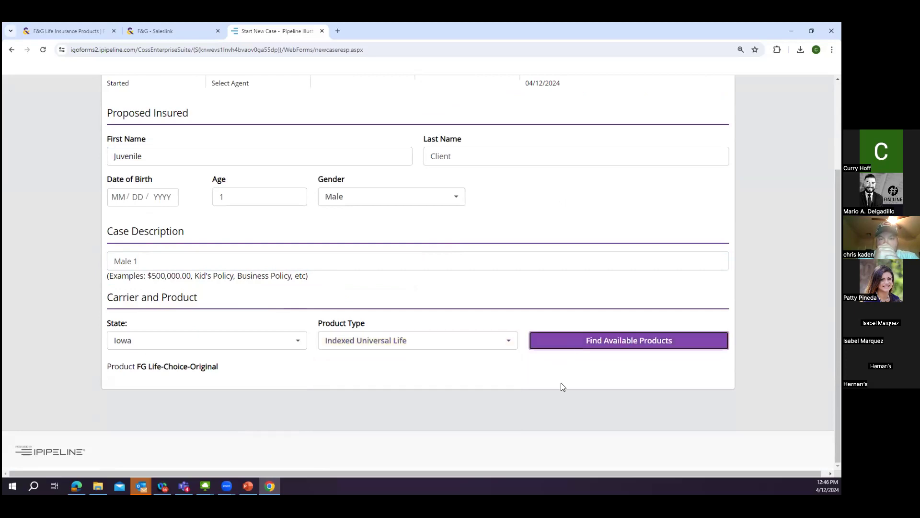
scroll(425, 389, down, 2)
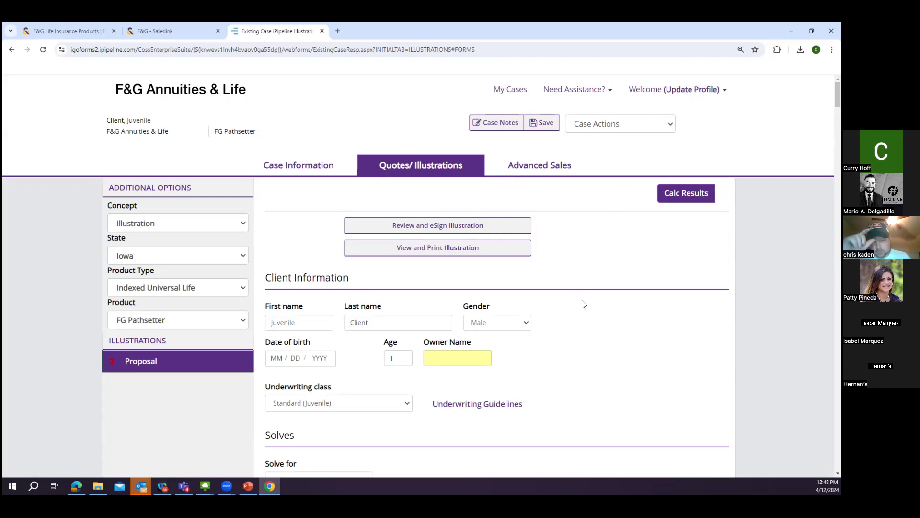
Step: Set the juvenile proposal to solve for Max Accum and Income
scroll(590, 306, down, 2)
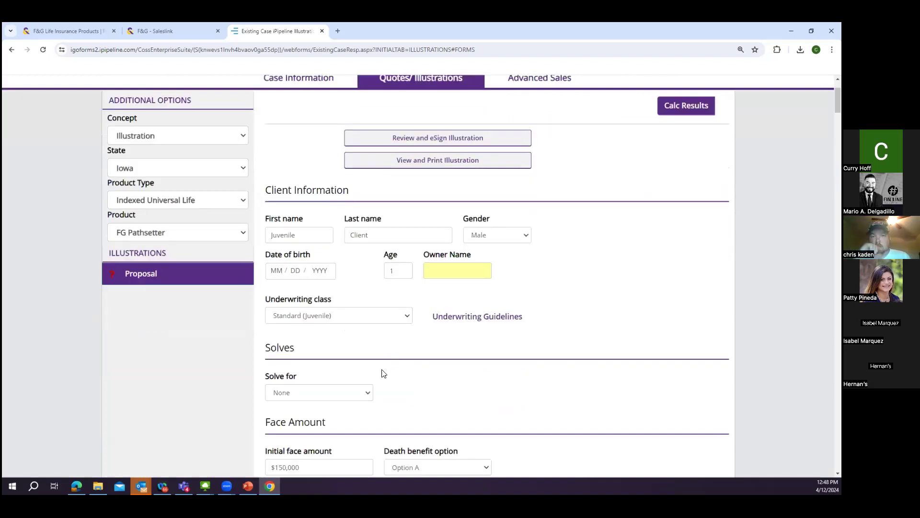
scroll(382, 373, down, 2)
click(365, 312)
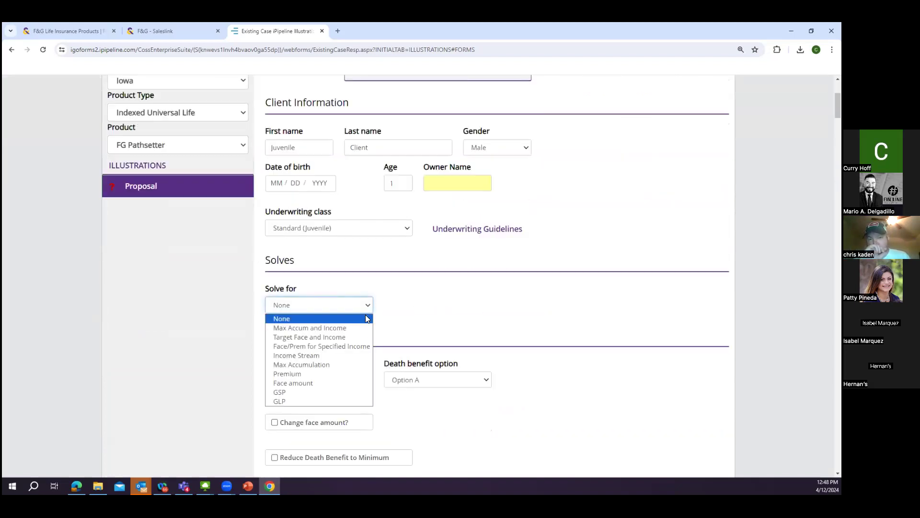
click(365, 328)
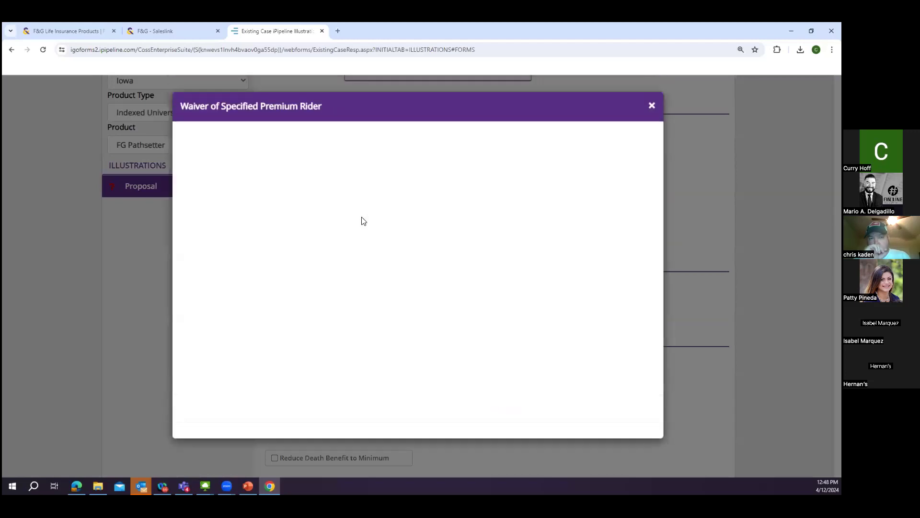
Step: Specify monthly premiums of $250 for all years in the solve inputs
click(271, 192)
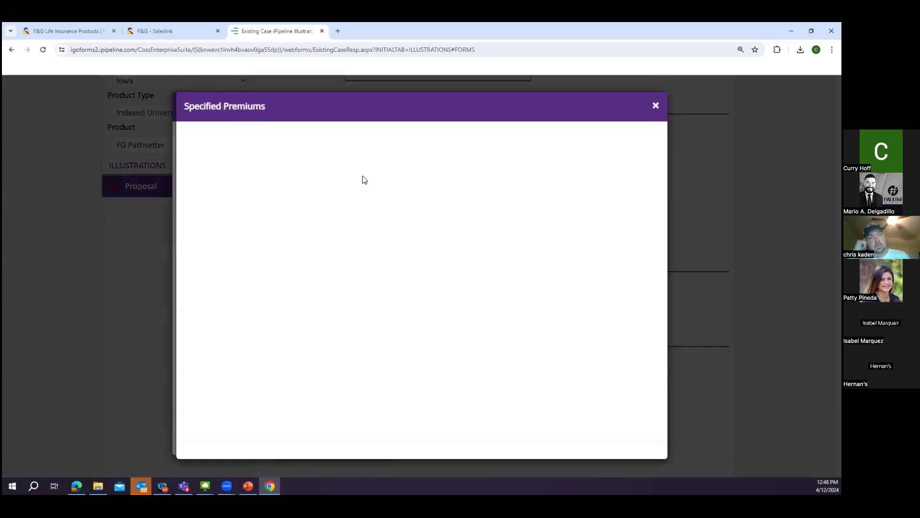
click(555, 157)
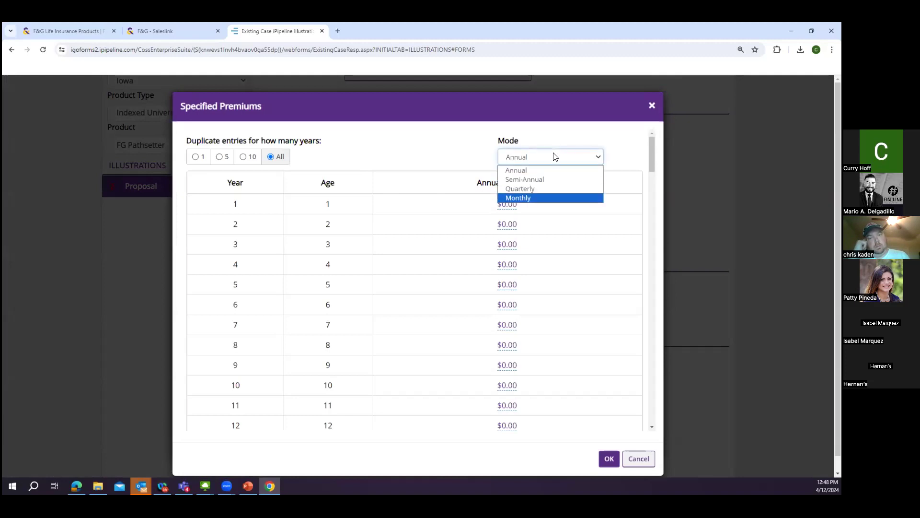
click(544, 198)
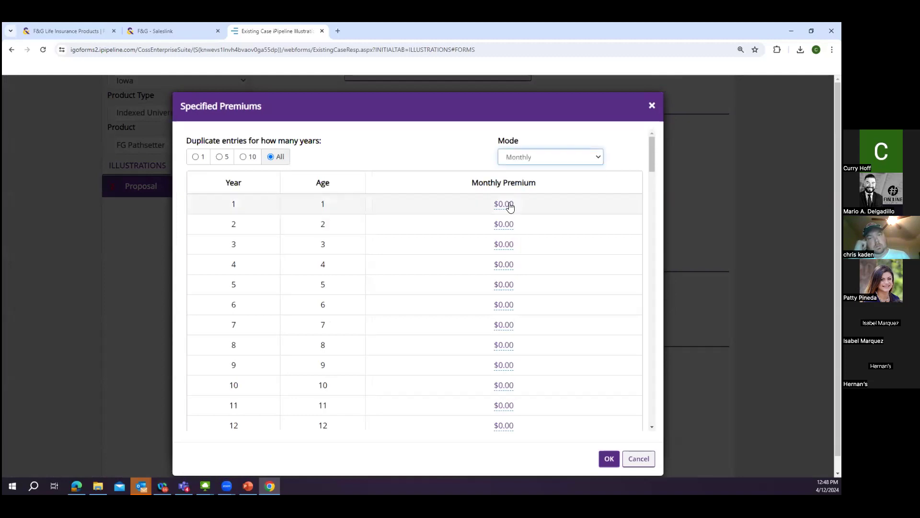
click(507, 204)
text(250)
click(546, 180)
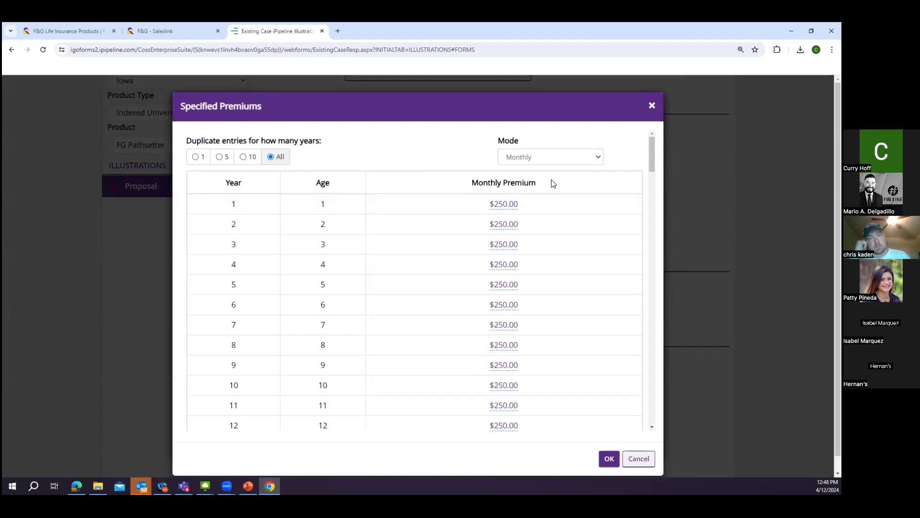
click(609, 458)
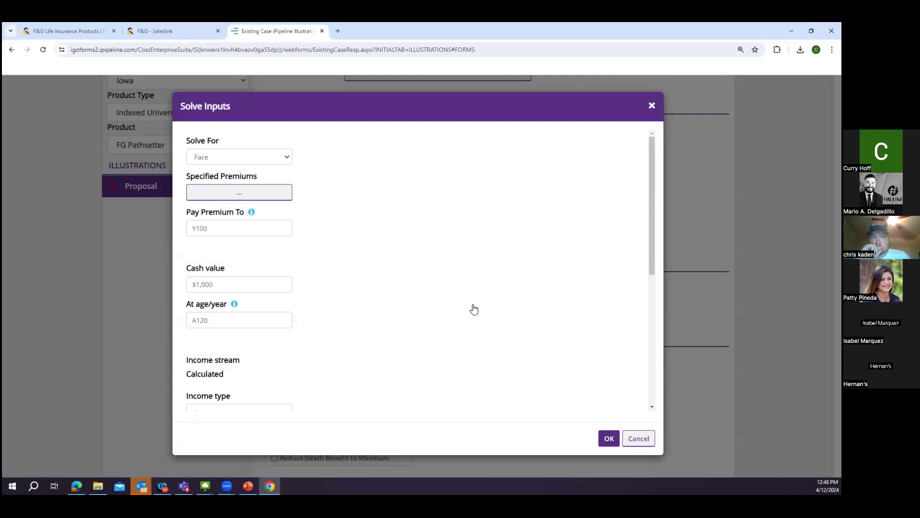
Step: Set Pay Premium To to a22 in the solve inputs
click(254, 223)
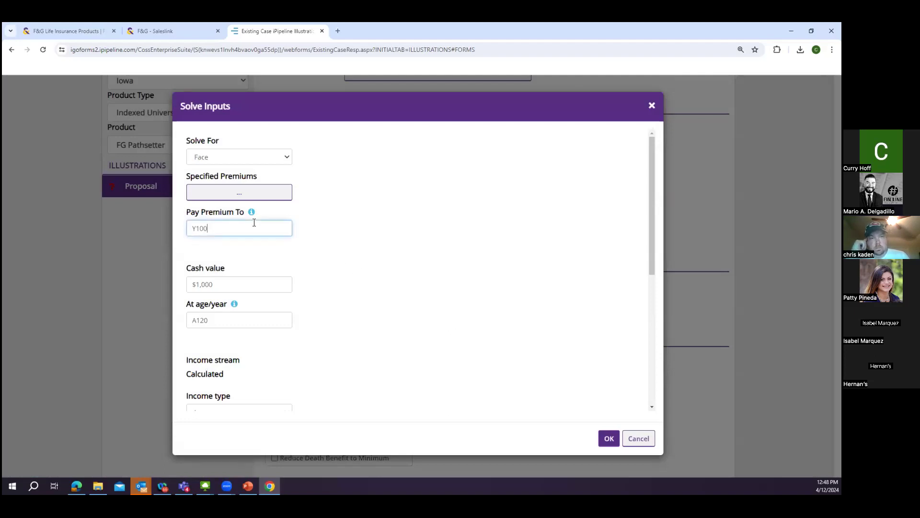
key(BackSpace)
key(BackSpace)
key(BackSpace)
key(BackSpace)
text(a23)
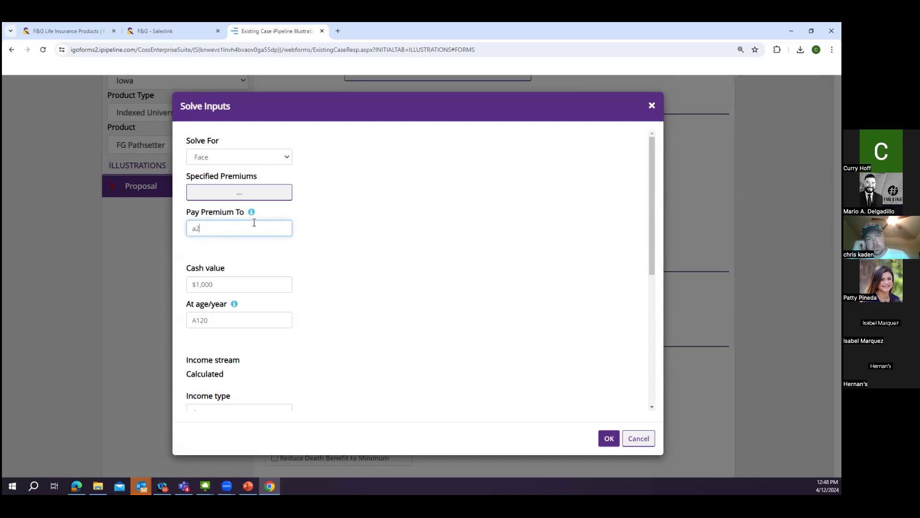
key(BackSpace)
text(2)
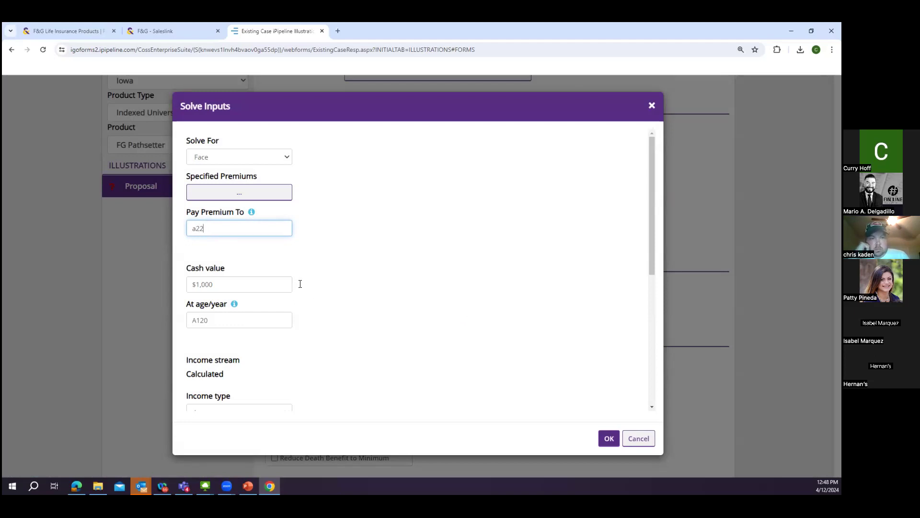
Step: Set the income stream's start age to 22 and its duration to 1 year
scroll(309, 288, down, 3)
scroll(317, 298, down, 1)
scroll(315, 292, up, 1)
scroll(314, 296, down, 1)
double_click(259, 312)
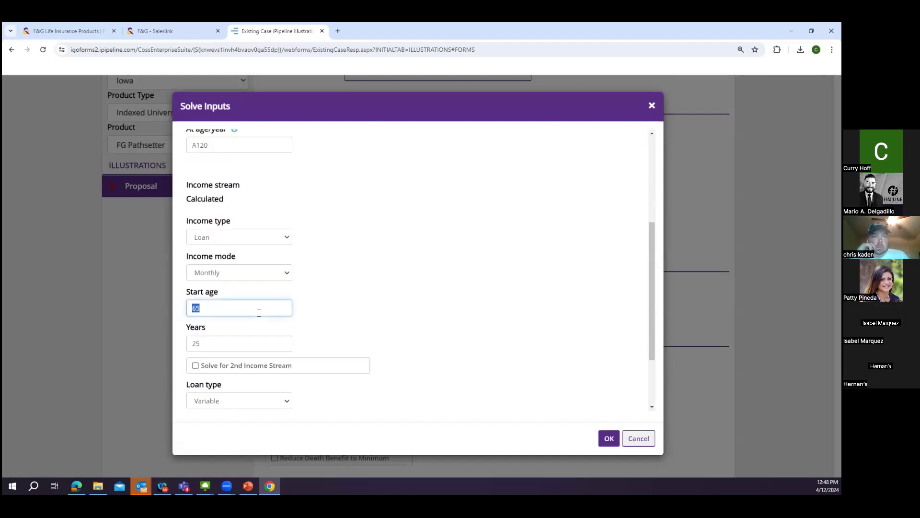
key(BackSpace)
text(22)
scroll(316, 287, down, 1)
click(259, 296)
key(BackSpace)
key(BackSpace)
text(1)
click(365, 286)
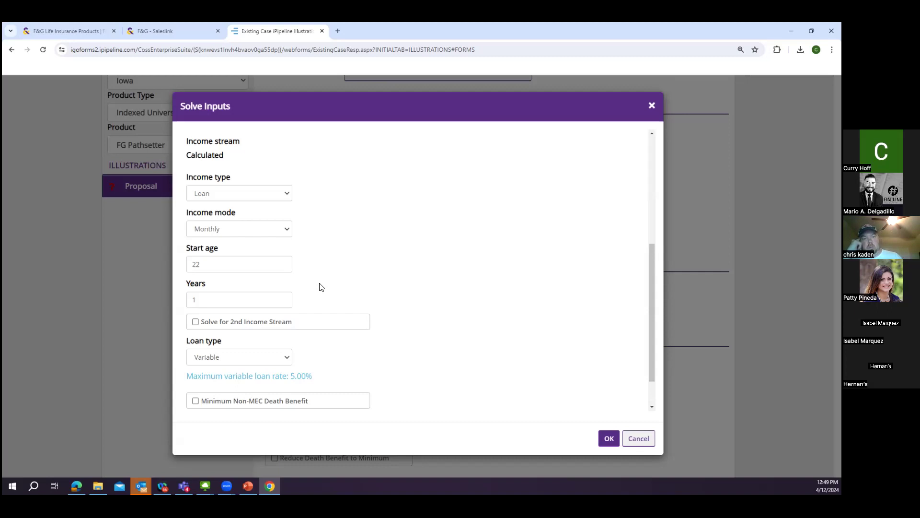
Step: Add a second income stream starting at age 65 for 25 years, and apply the solve inputs
click(281, 321)
click(241, 361)
text(65)
click(485, 384)
click(258, 382)
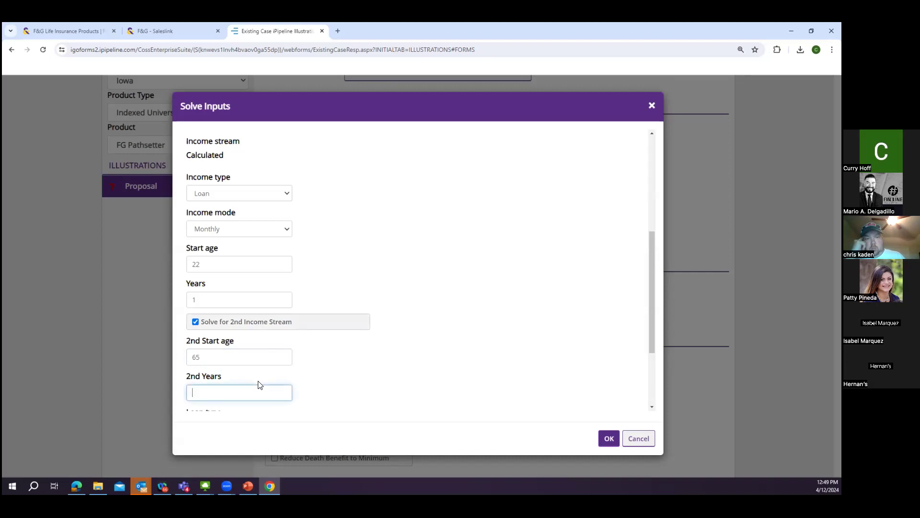
text(25)
click(466, 305)
scroll(472, 302, down, 1)
scroll(488, 298, down, 1)
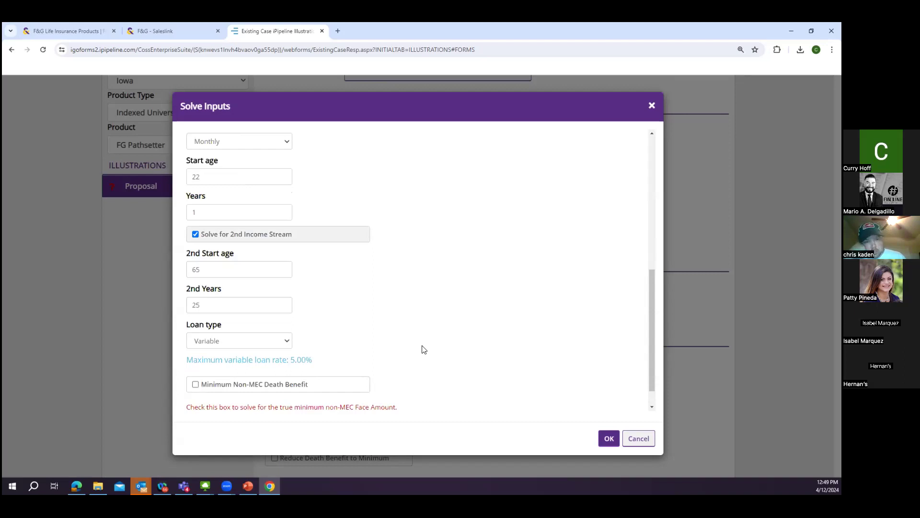
scroll(257, 398, down, 1)
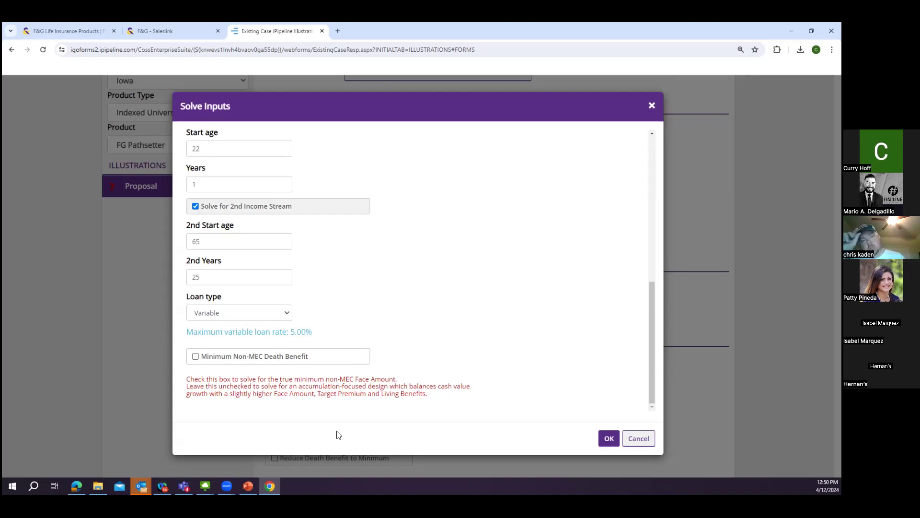
click(608, 440)
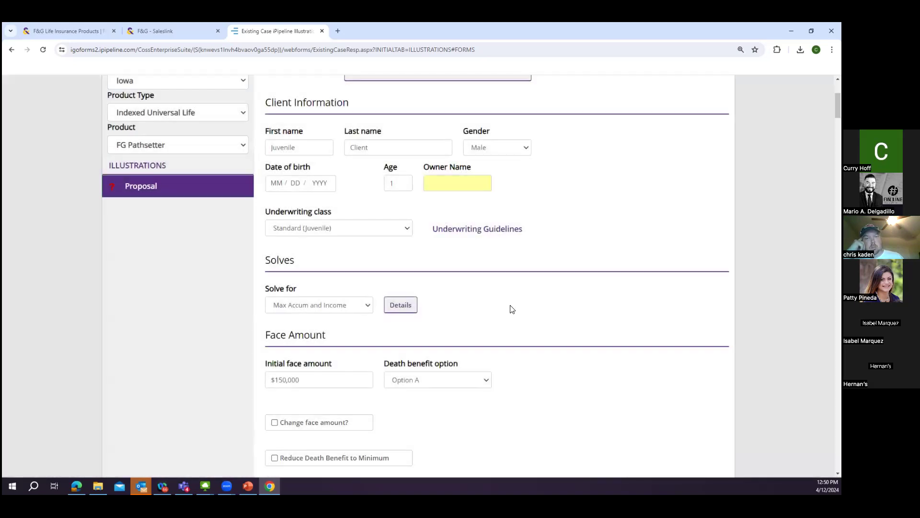
Step: Set the death benefit option to Varies - Option B to A with the option change at a22
scroll(511, 306, down, 1)
click(470, 338)
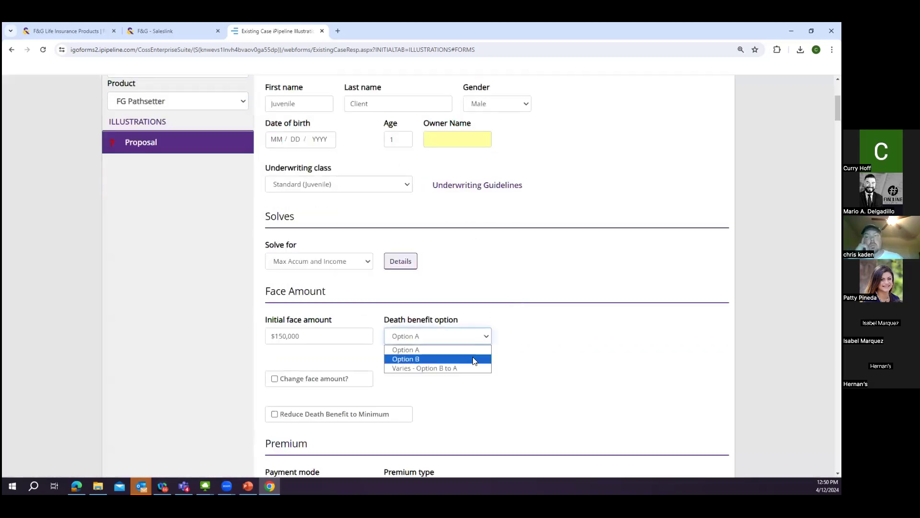
click(479, 367)
click(540, 337)
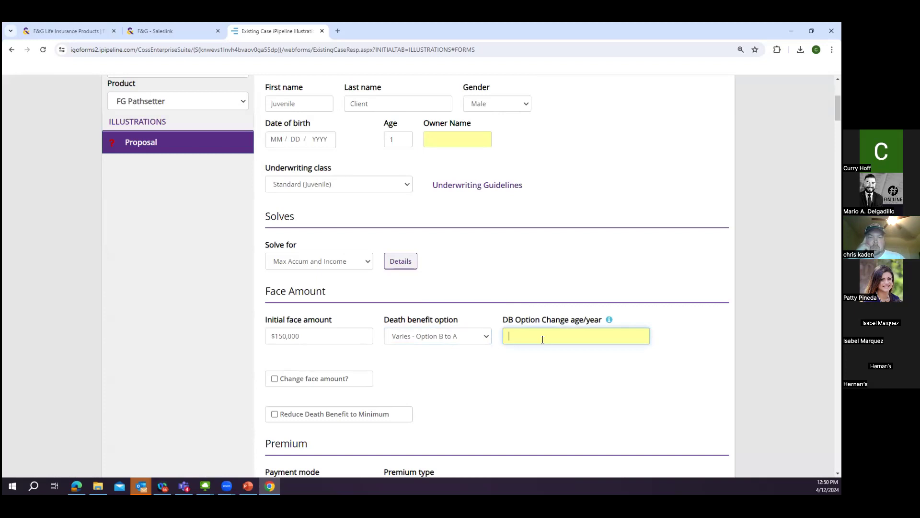
text(a22)
click(564, 392)
scroll(561, 390, down, 1)
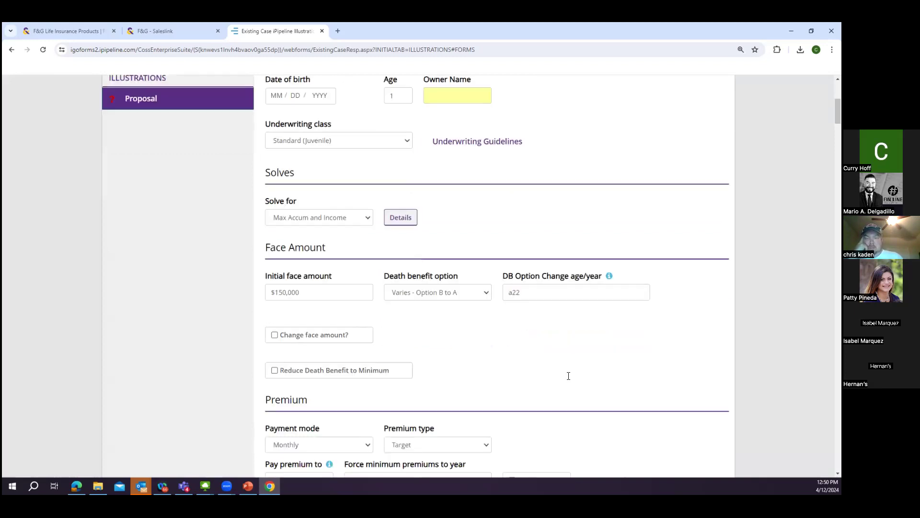
Step: Review the face amount and premium settings and the Max Accum and Income solve inputs, leaving the inputs without changes
scroll(456, 331, down, 1)
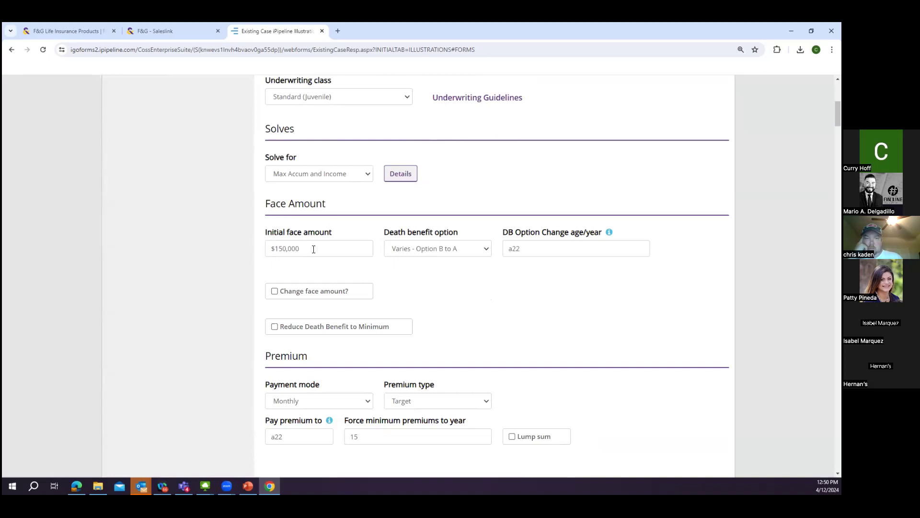
scroll(335, 288, down, 1)
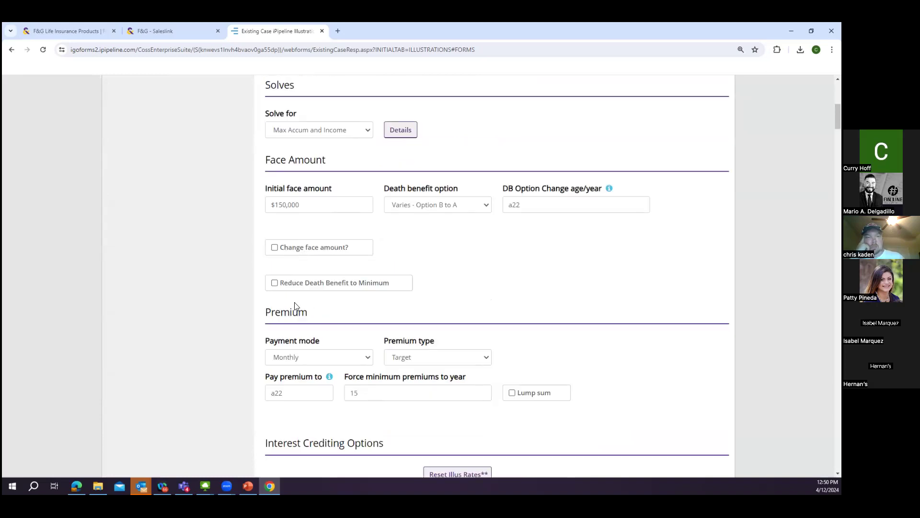
scroll(293, 367, up, 2)
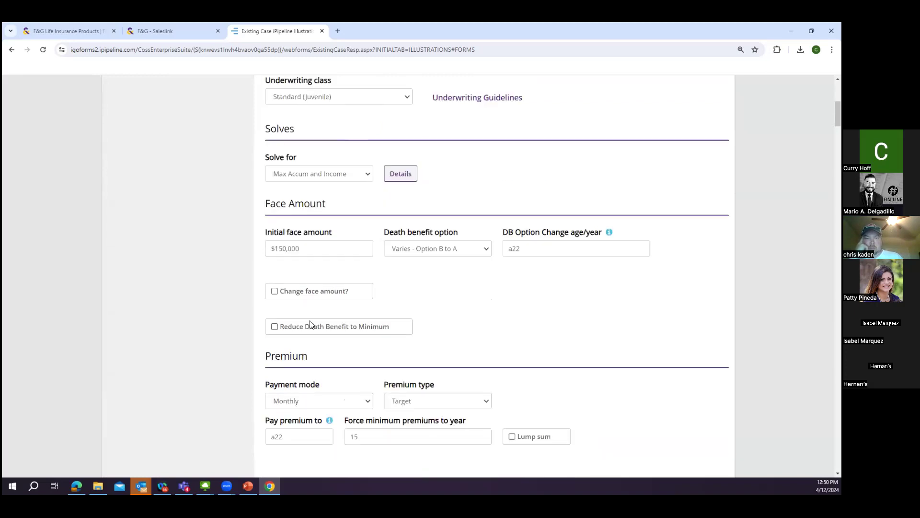
click(398, 218)
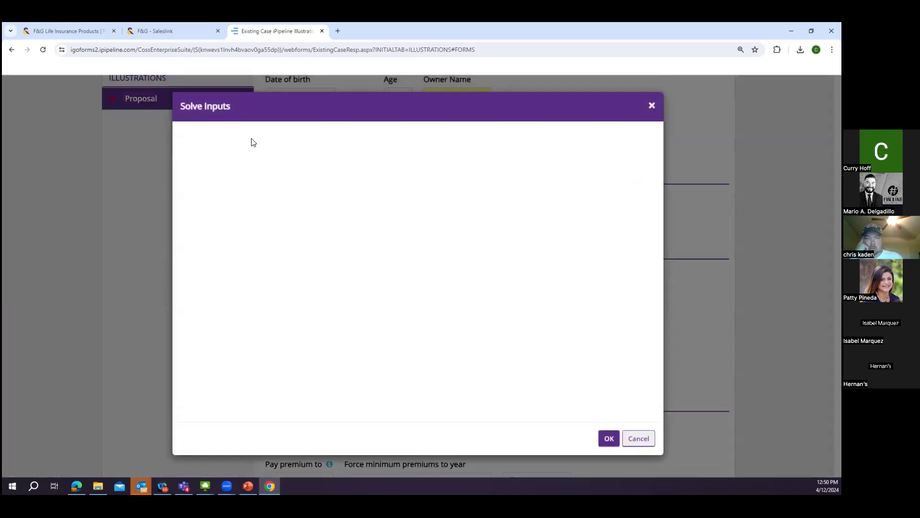
click(245, 191)
scroll(311, 336, down, 1)
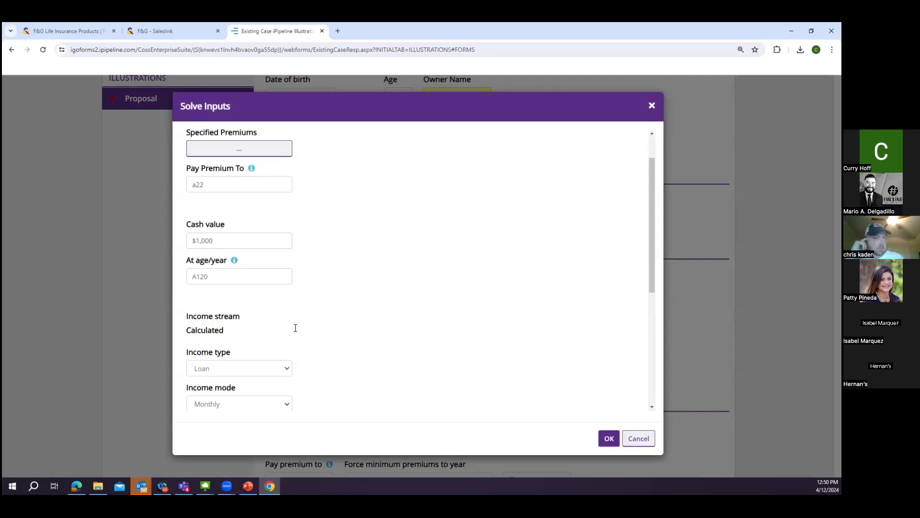
scroll(244, 177, up, 1)
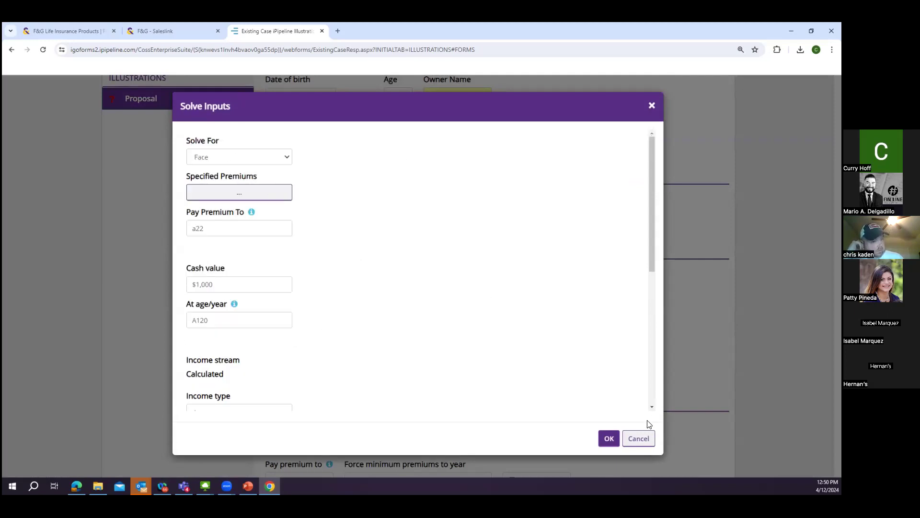
scroll(392, 306, down, 2)
scroll(392, 306, up, 2)
click(644, 434)
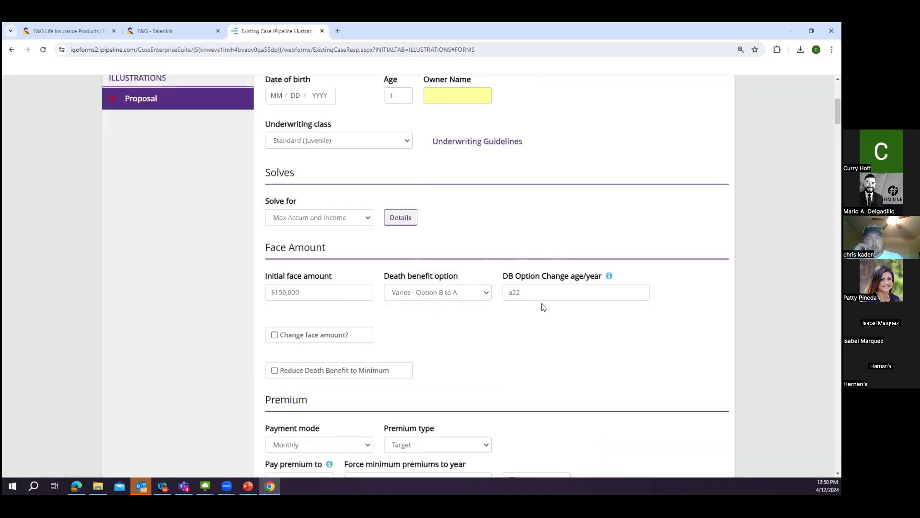
Step: Generate the illustration for viewing and printing, and open it as a PDF
scroll(432, 142, up, 2)
scroll(432, 143, up, 1)
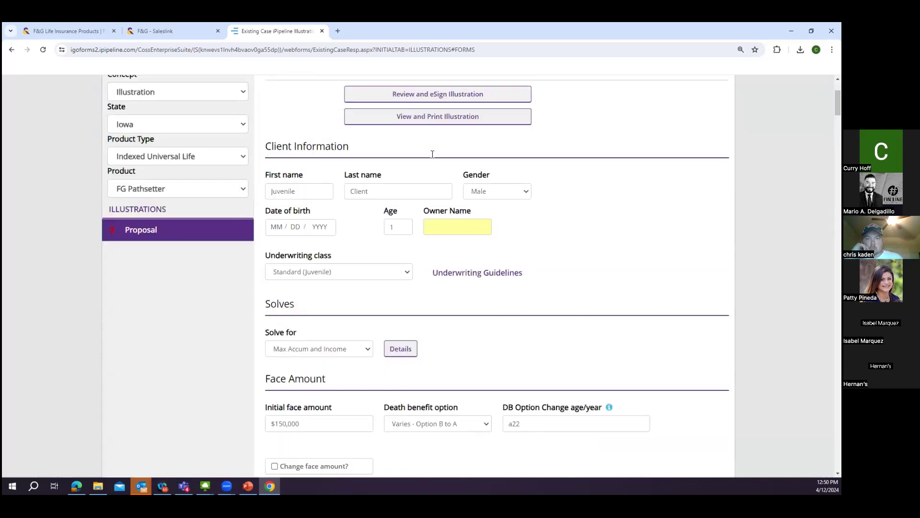
click(432, 119)
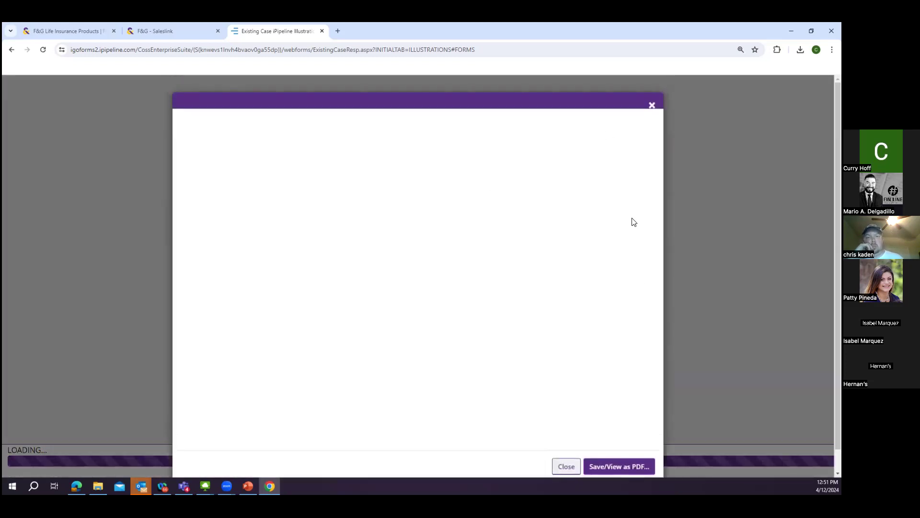
click(630, 461)
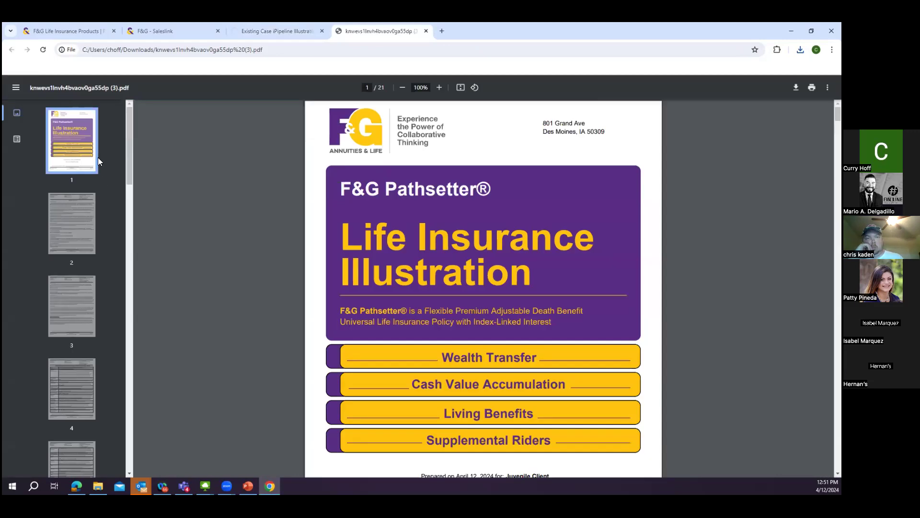
Step: Enlarge the illustration PDF to 150% and go to the Tabular Detail on page 10
click(439, 88)
click(439, 87)
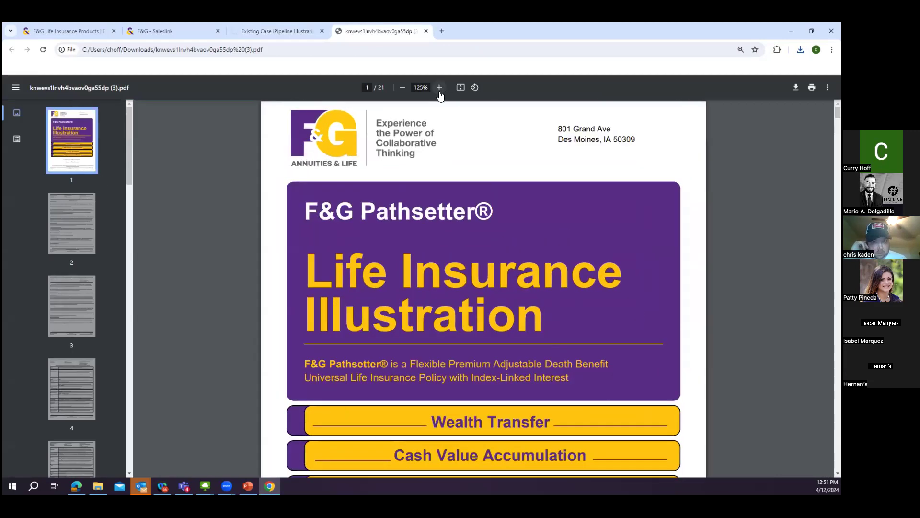
click(439, 88)
scroll(86, 258, down, 8)
scroll(86, 257, down, 4)
click(81, 309)
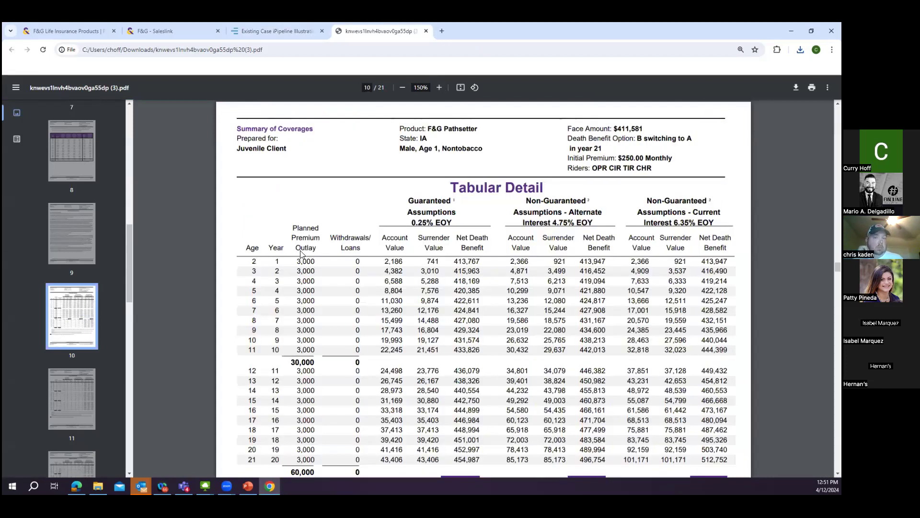
Step: Highlight the first-year planned premium outlay, the face amount and the initial monthly premium on the Tabular Detail page
double_click(304, 261)
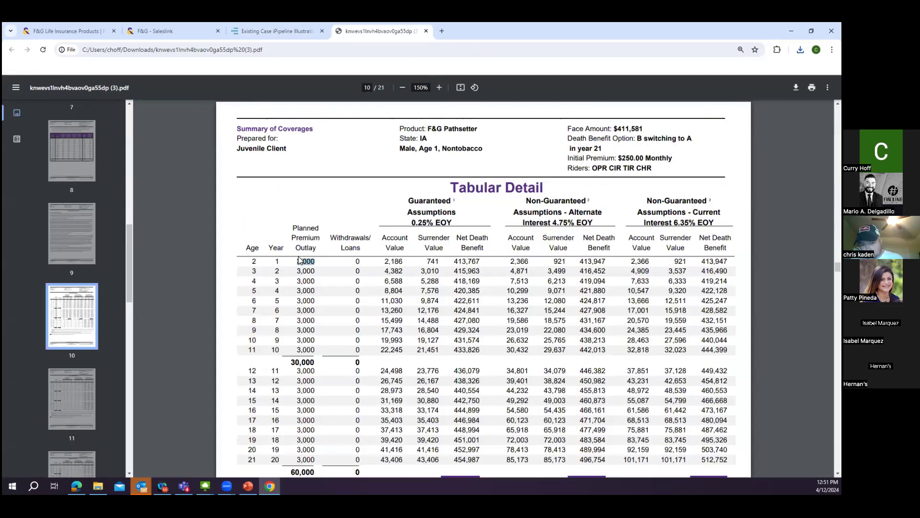
drag(299, 260, 296, 261)
drag(643, 129, 619, 129)
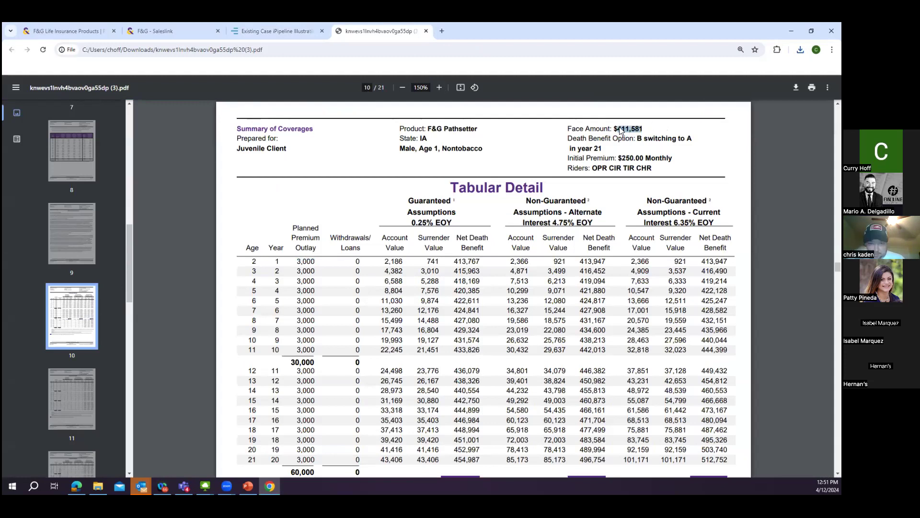
scroll(460, 247, down, 2)
scroll(465, 235, up, 2)
drag(644, 131, 623, 128)
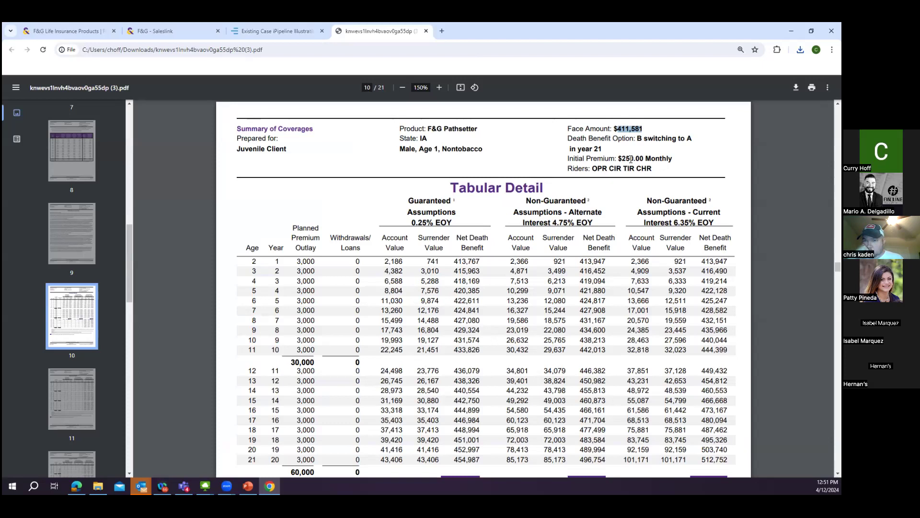
drag(645, 159, 617, 157)
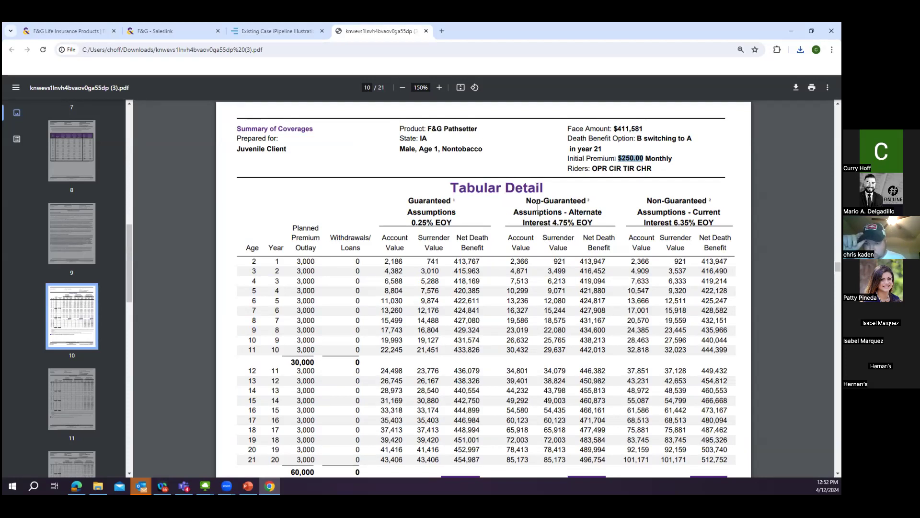
Step: Examine the Tabular Detail rows up to age 31 and highlight the withdrawal/loan amount at age 23
scroll(197, 329, down, 4)
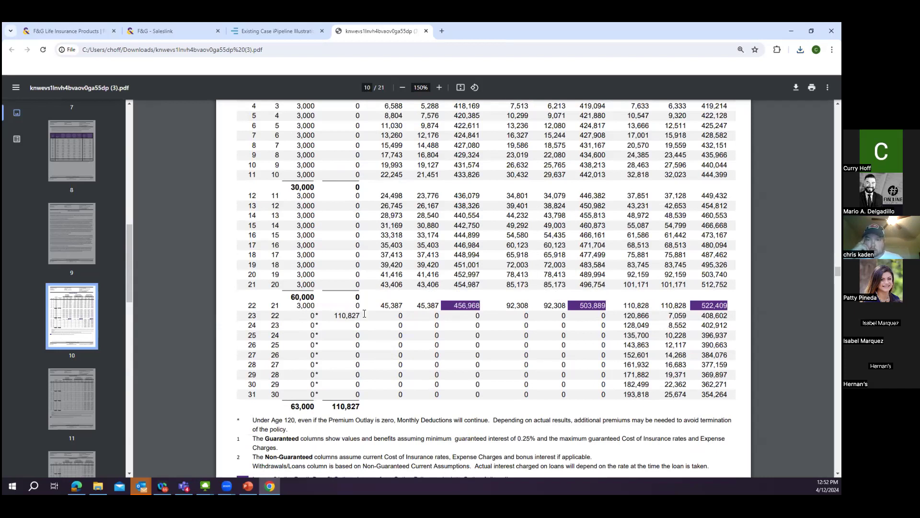
drag(353, 312, 337, 311)
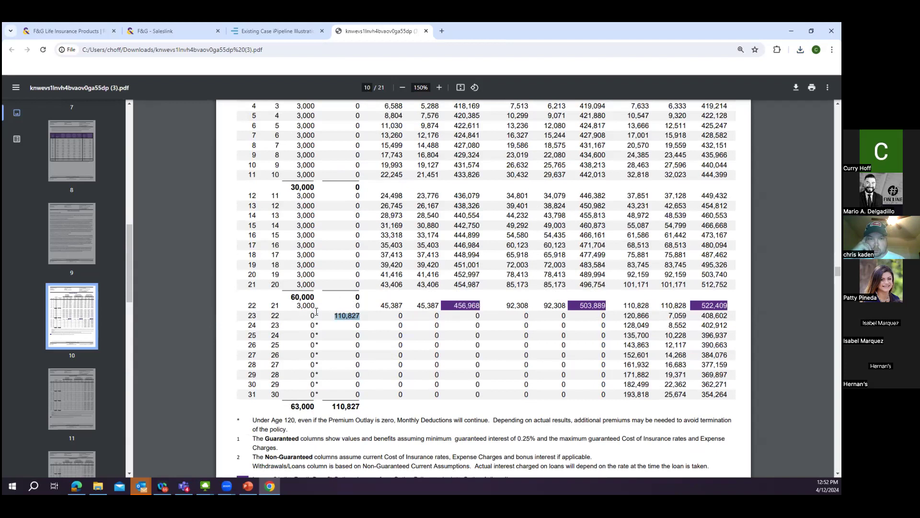
scroll(302, 314, down, 8)
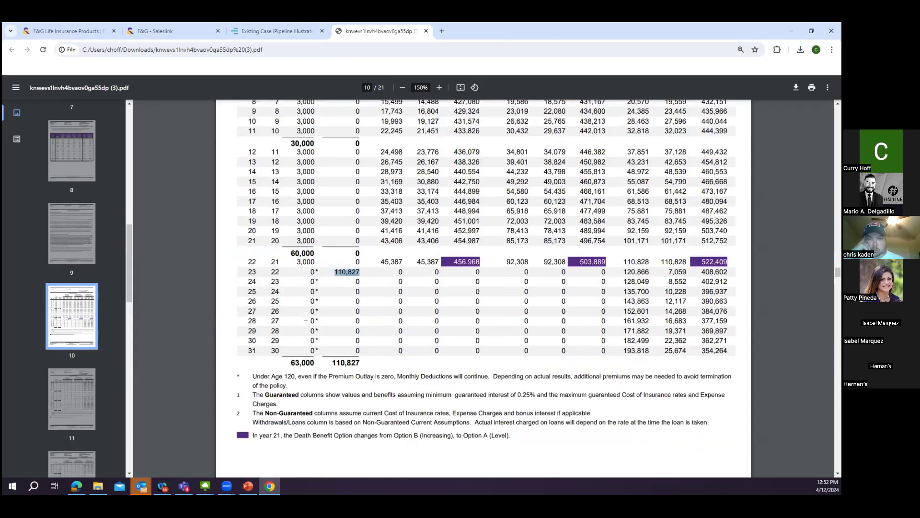
scroll(307, 321, up, 12)
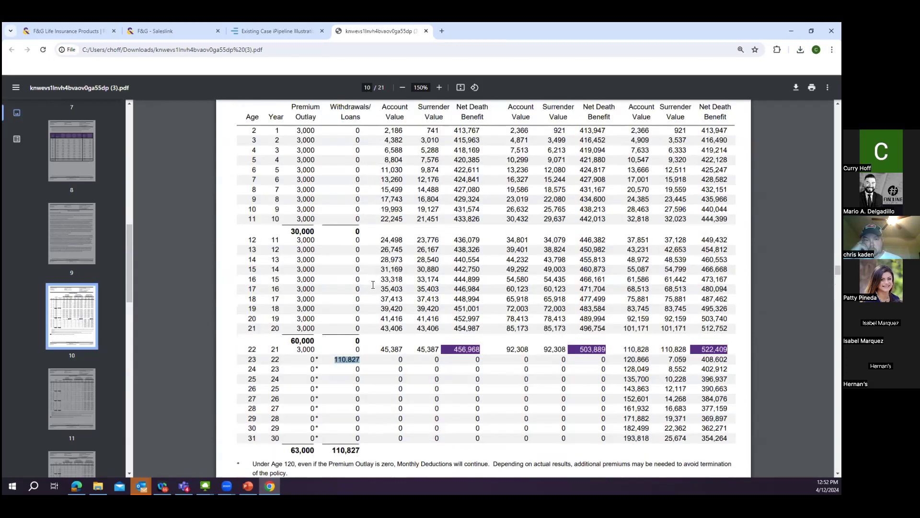
drag(358, 359, 338, 357)
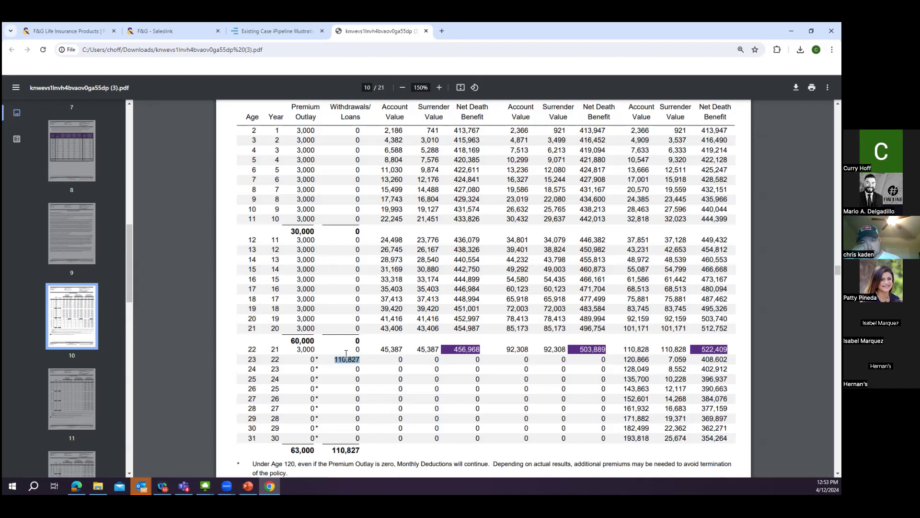
drag(362, 357, 335, 357)
Step: Continue to the Tabular Detail on page 11, highlight the current-assumption net death benefit at age 32, and review the following years
scroll(609, 378, down, 3)
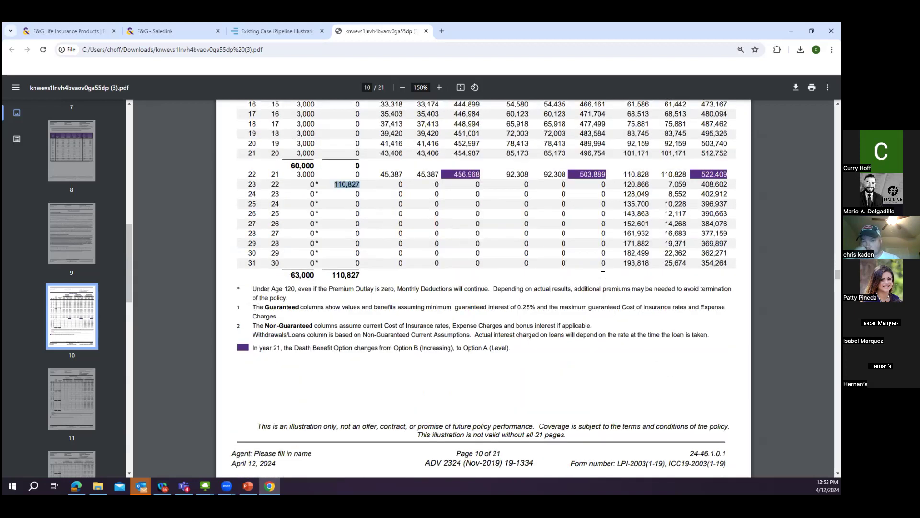
scroll(603, 275, down, 6)
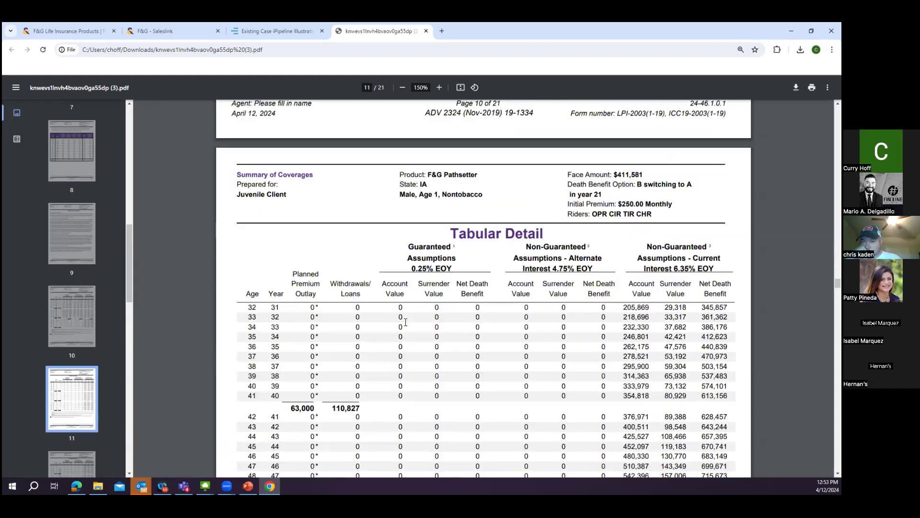
drag(729, 310, 702, 308)
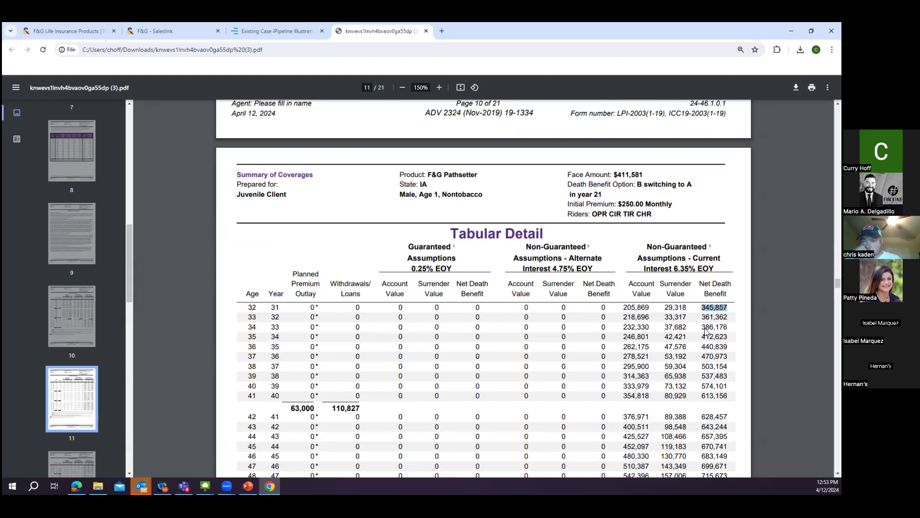
scroll(708, 333, down, 1)
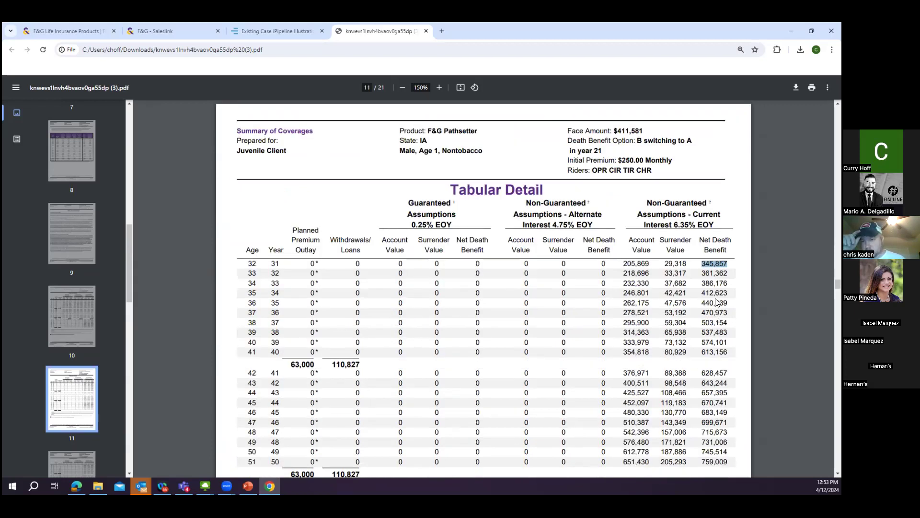
scroll(717, 300, down, 6)
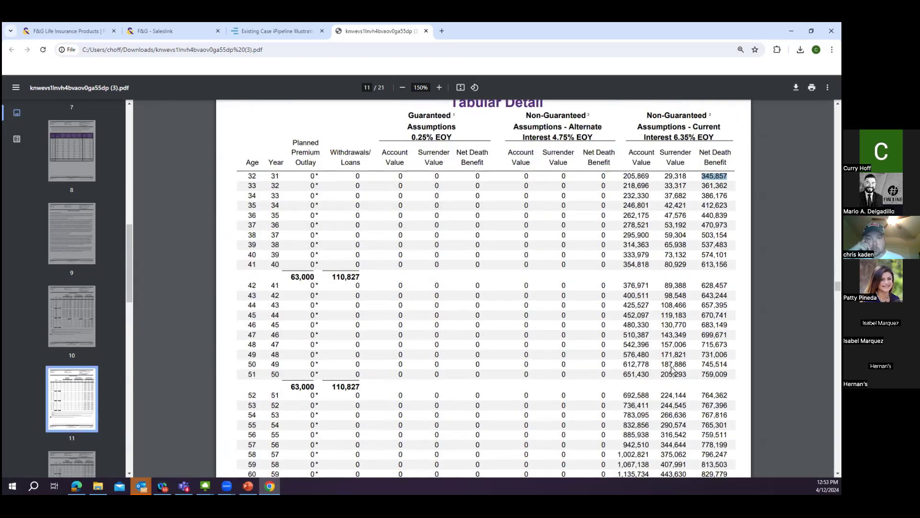
Step: Highlight the current-assumption net death benefit at age 65 on page 12 and review the yearly loans from age 66
scroll(648, 375, down, 7)
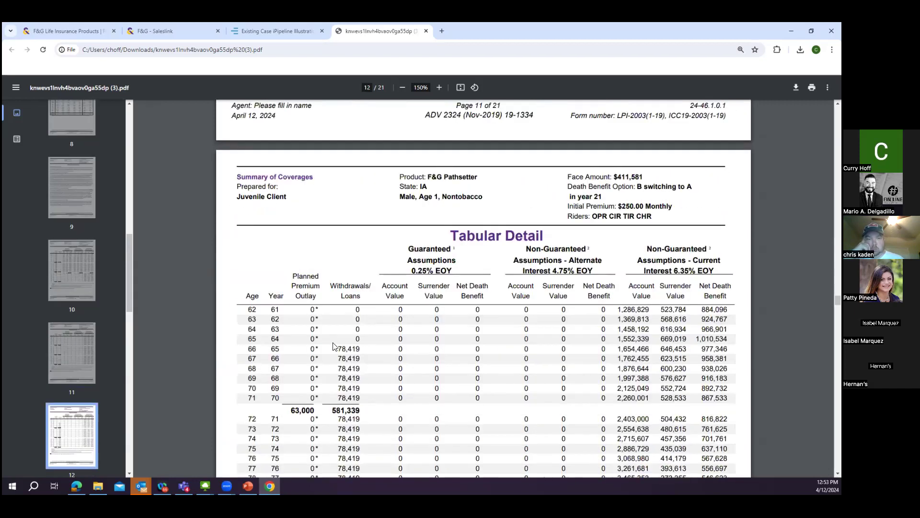
drag(728, 340, 696, 340)
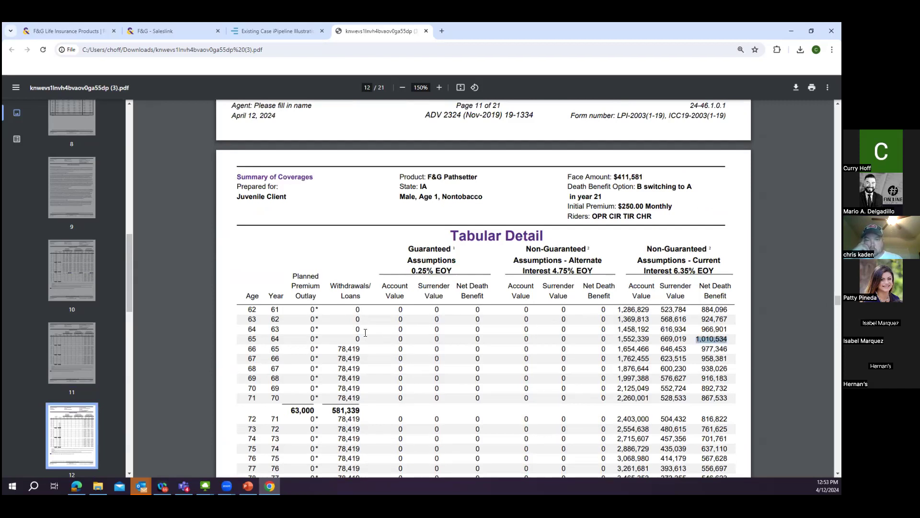
scroll(365, 332, down, 2)
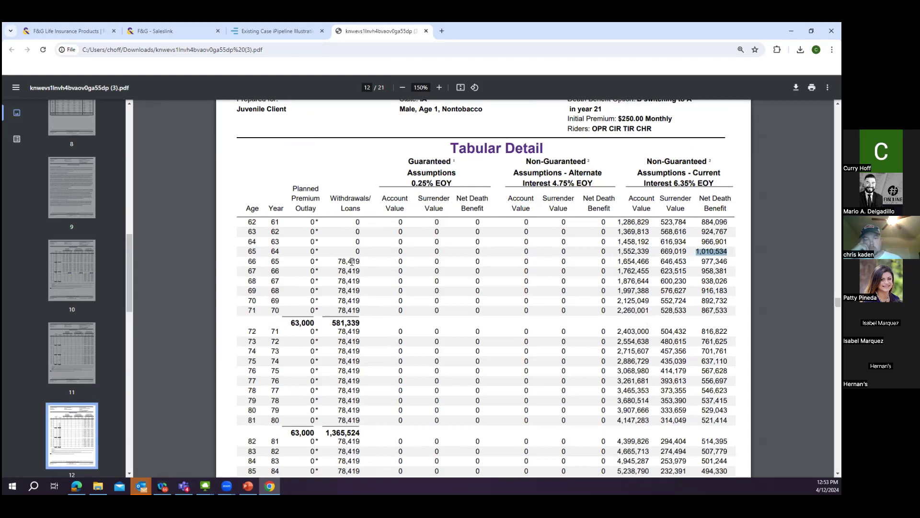
scroll(351, 262, down, 1)
scroll(352, 259, down, 3)
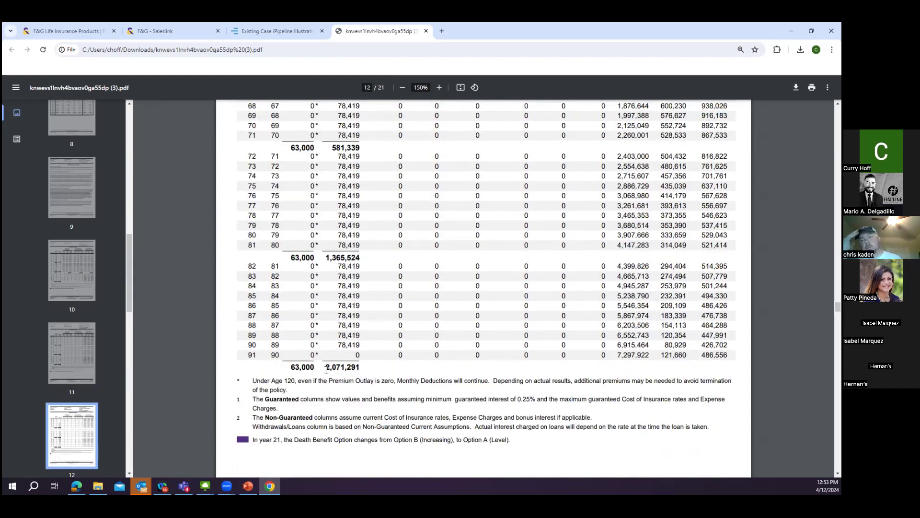
Step: Highlight the cumulative premium outlay and withdrawals/loans totals below the age 91 row
double_click(300, 366)
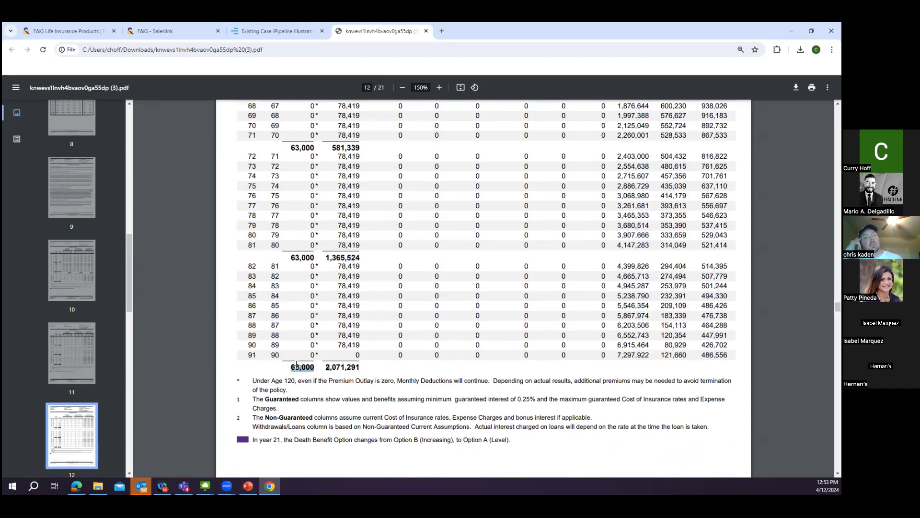
click(297, 367)
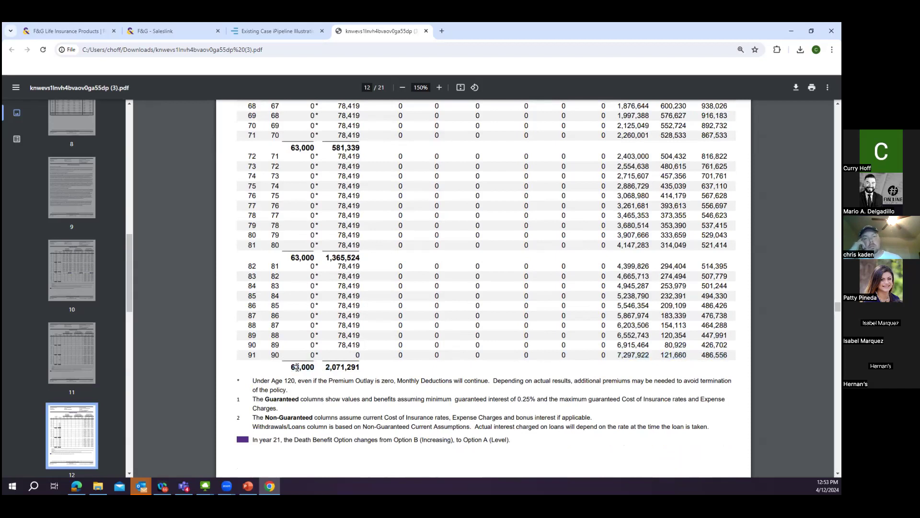
drag(315, 367, 353, 367)
click(368, 362)
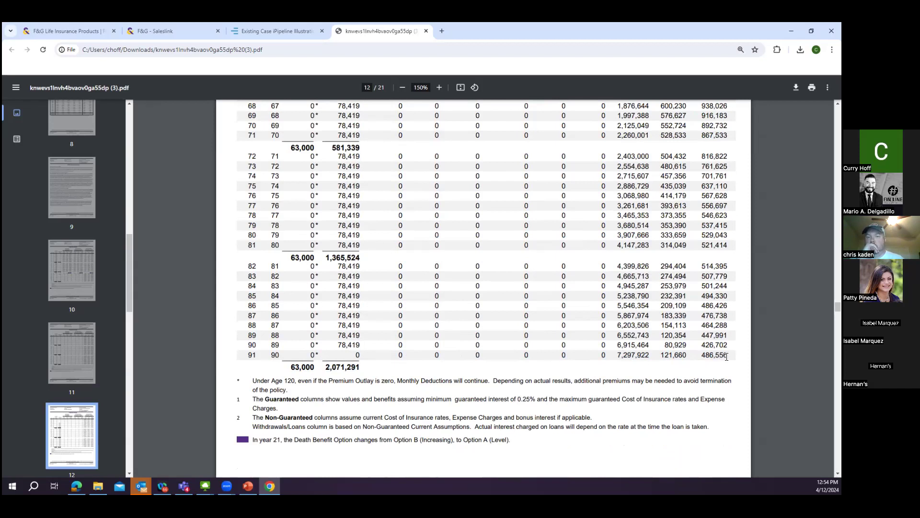
Step: Highlight the current-assumption net death benefit at age 91 and look back over the page 12 values
drag(727, 356, 701, 357)
click(685, 362)
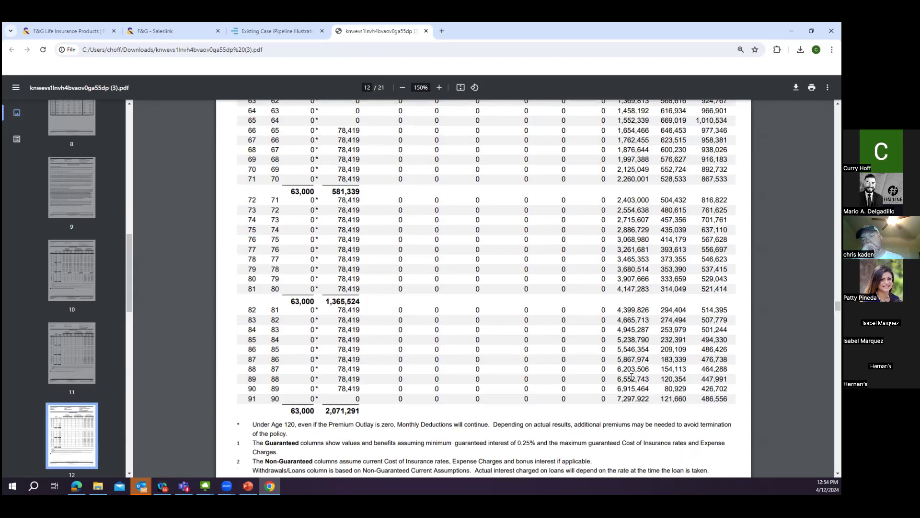
scroll(634, 376, up, 3)
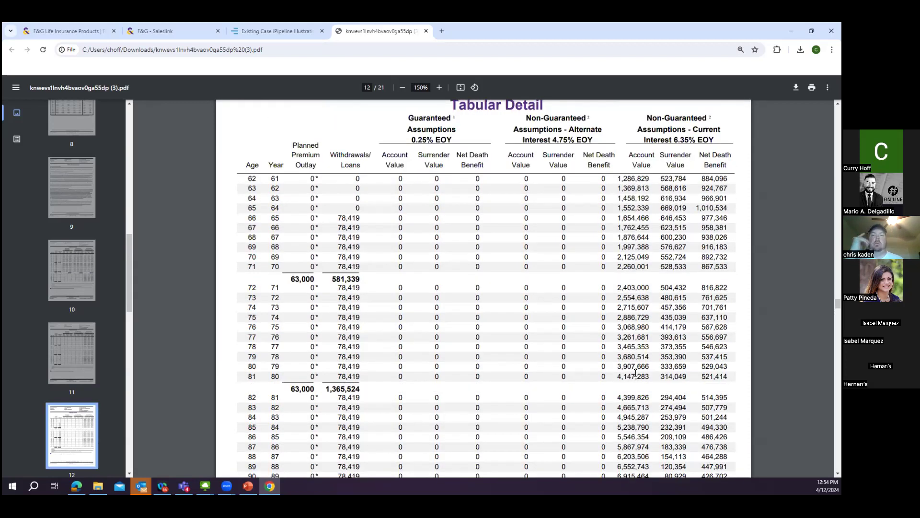
scroll(635, 373, down, 3)
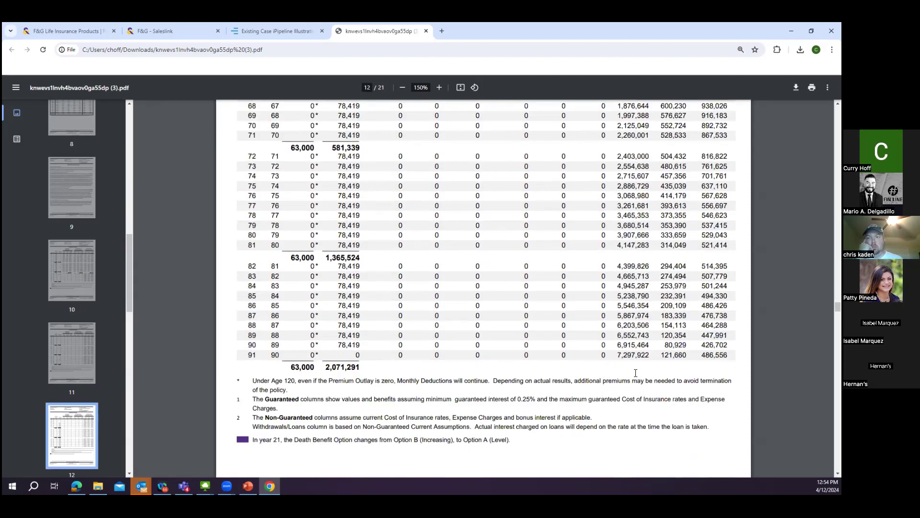
scroll(635, 373, up, 1)
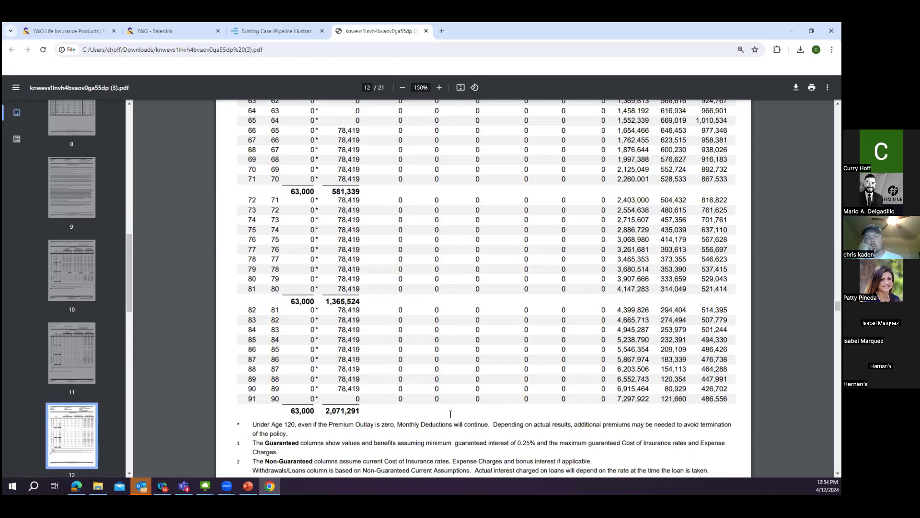
scroll(451, 414, up, 1)
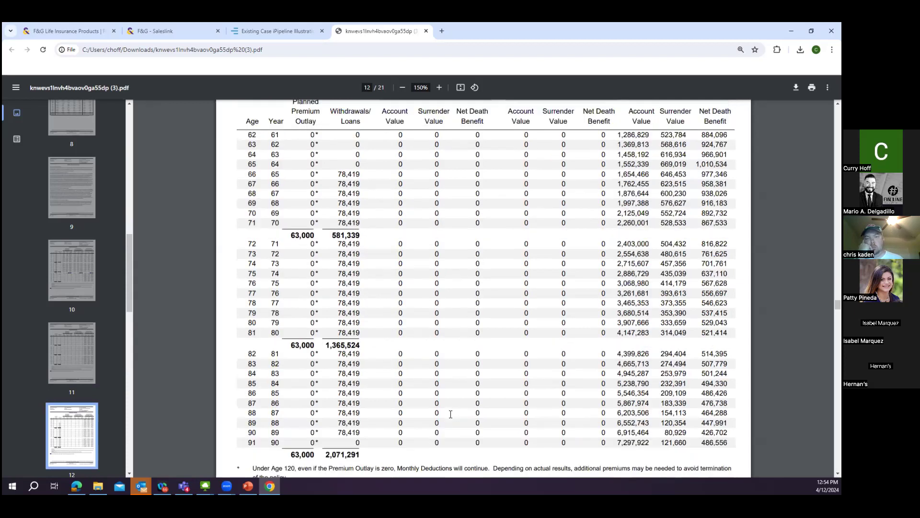